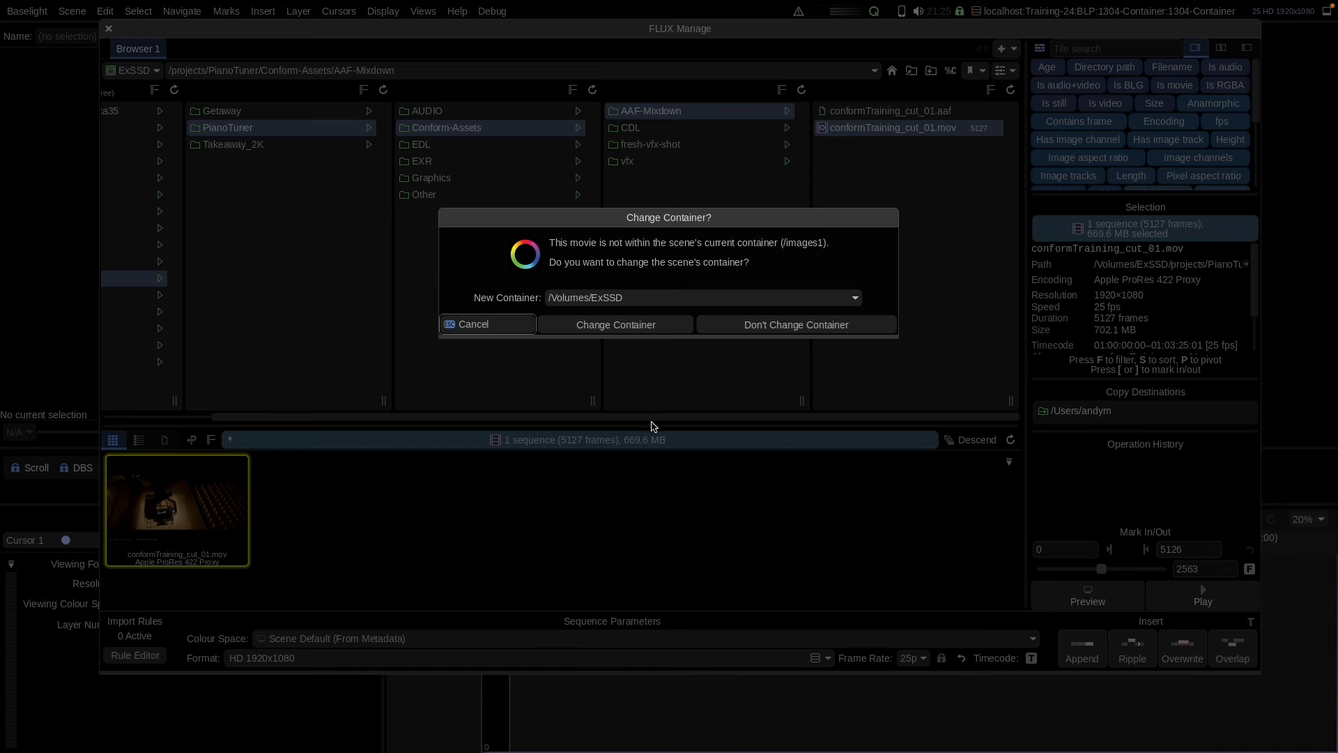
Change the scene's container to /Volumes/ExSSD/projects/PianoTuner while inserting conformTraining_cut_01.mov, and close the media browser.
click(665, 300)
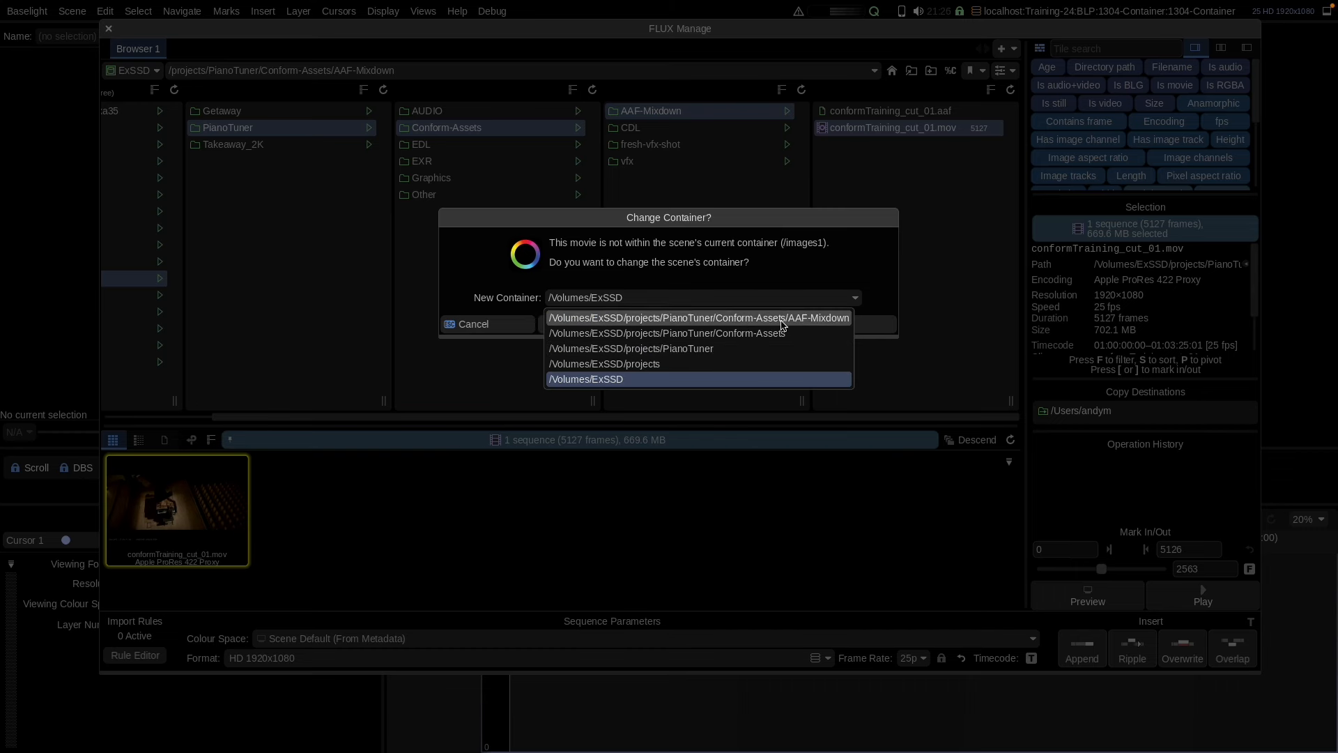
click(668, 353)
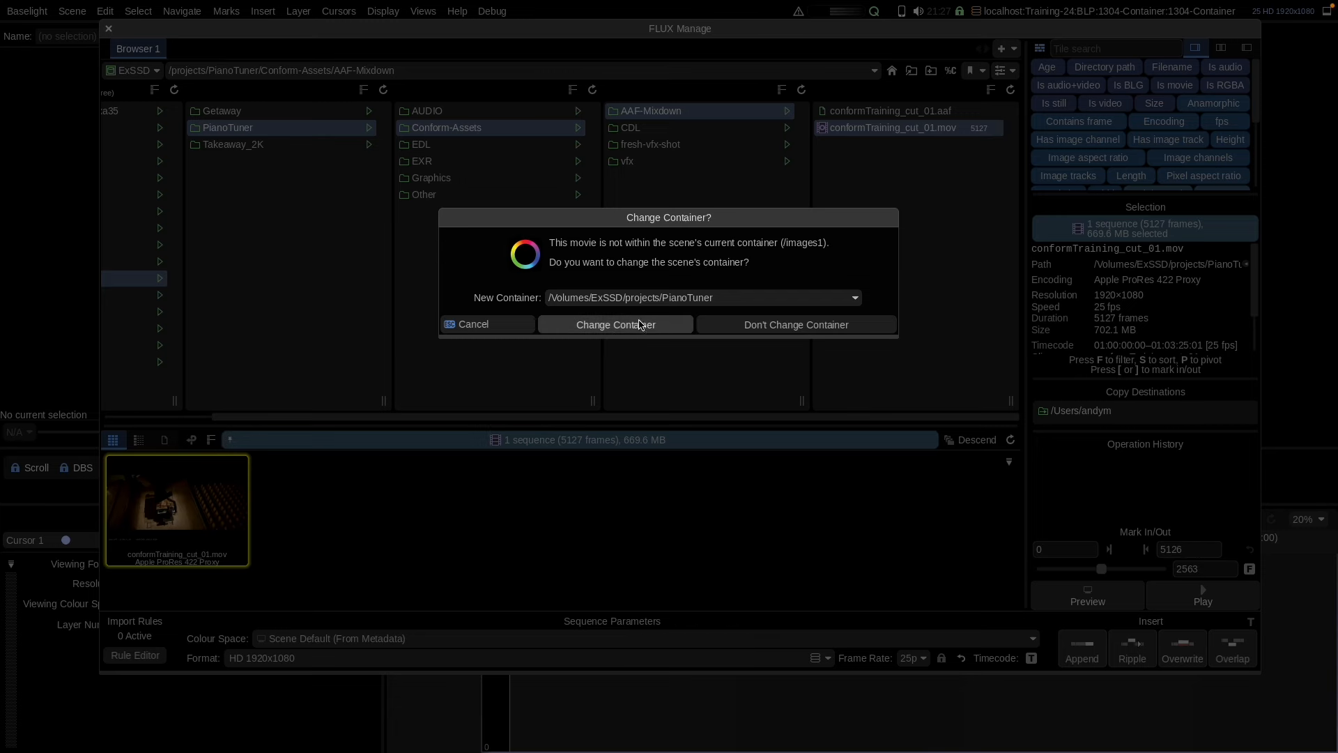
click(605, 326)
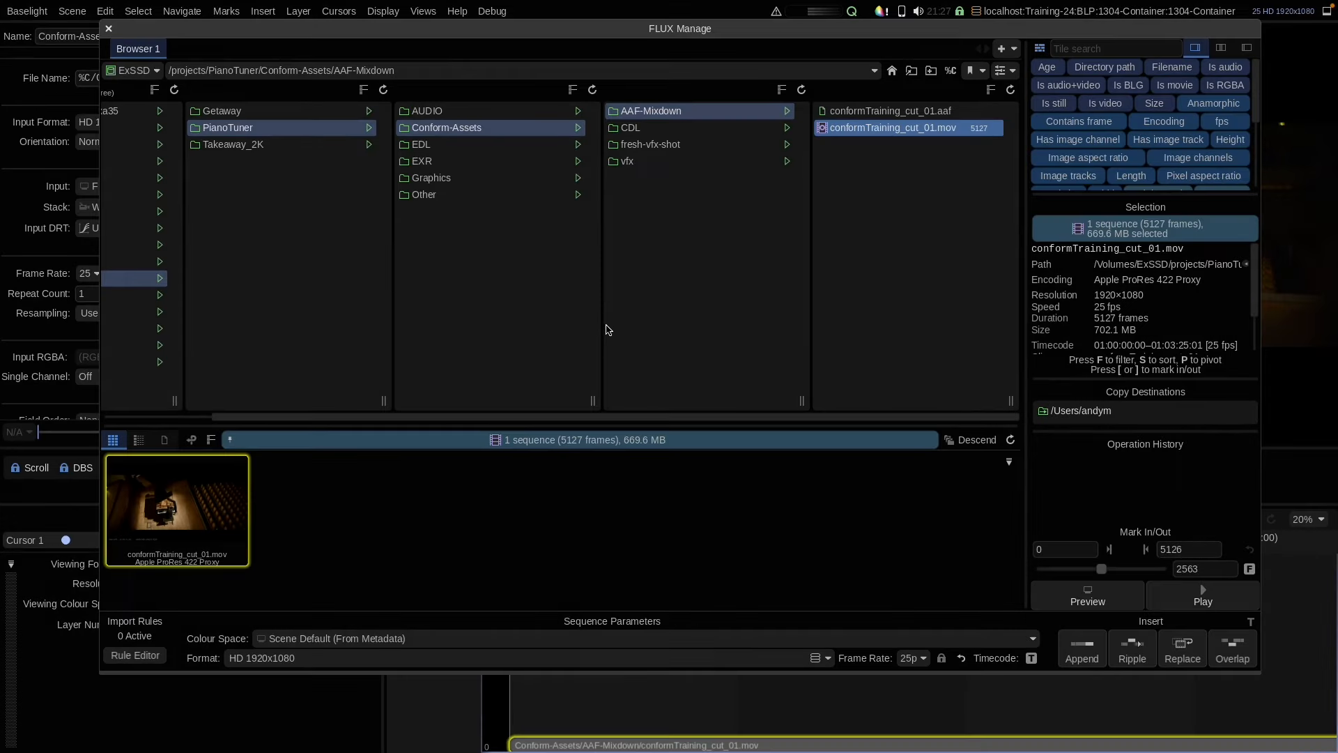
click(110, 30)
scroll(729, 660, down, 10)
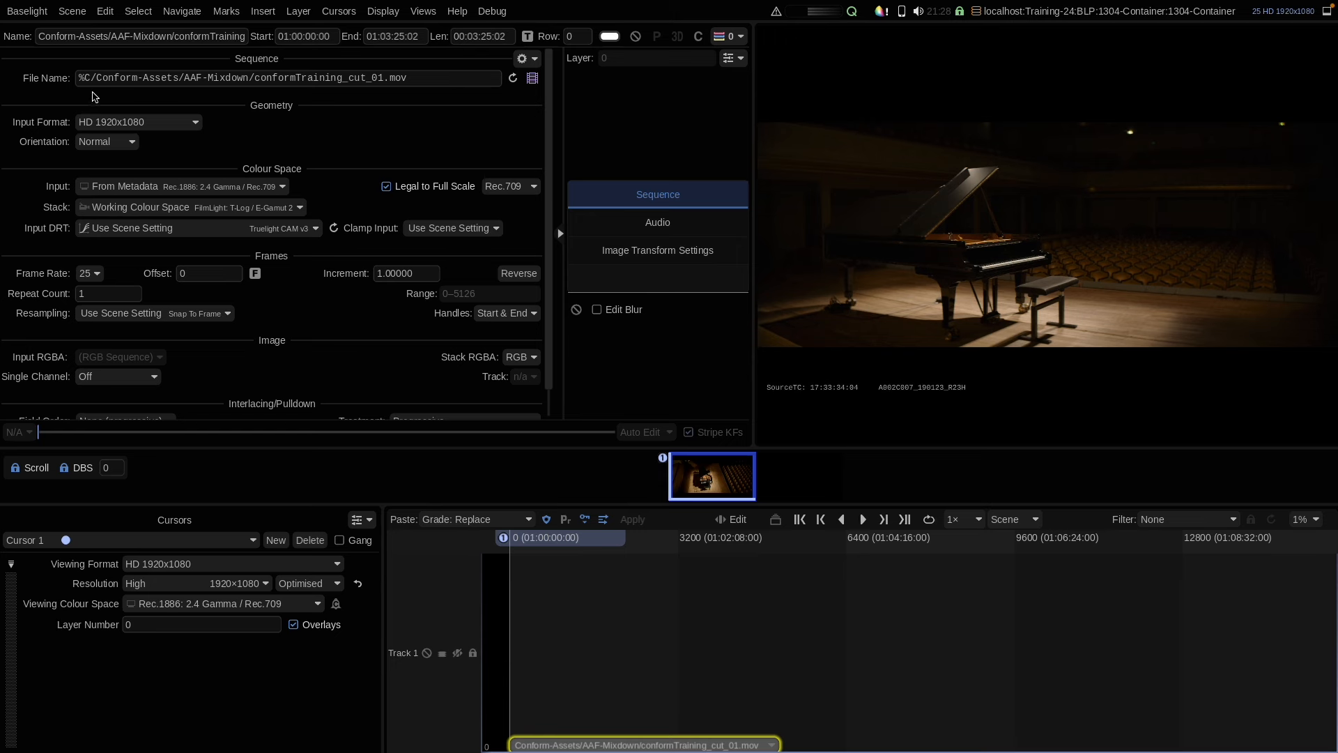
Examine the %C prefix in the clip's file name and the matching container path in the scene settings.
click(80, 77)
double_click(89, 77)
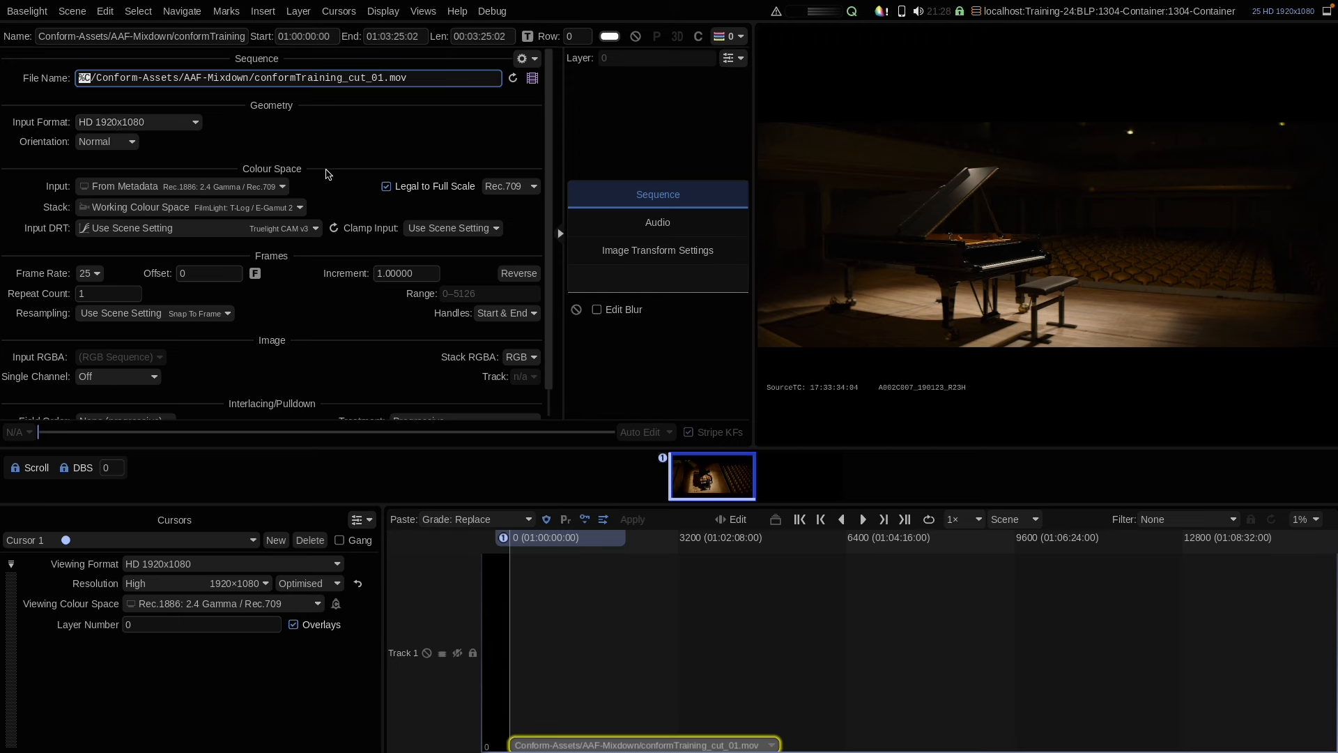
click(325, 174)
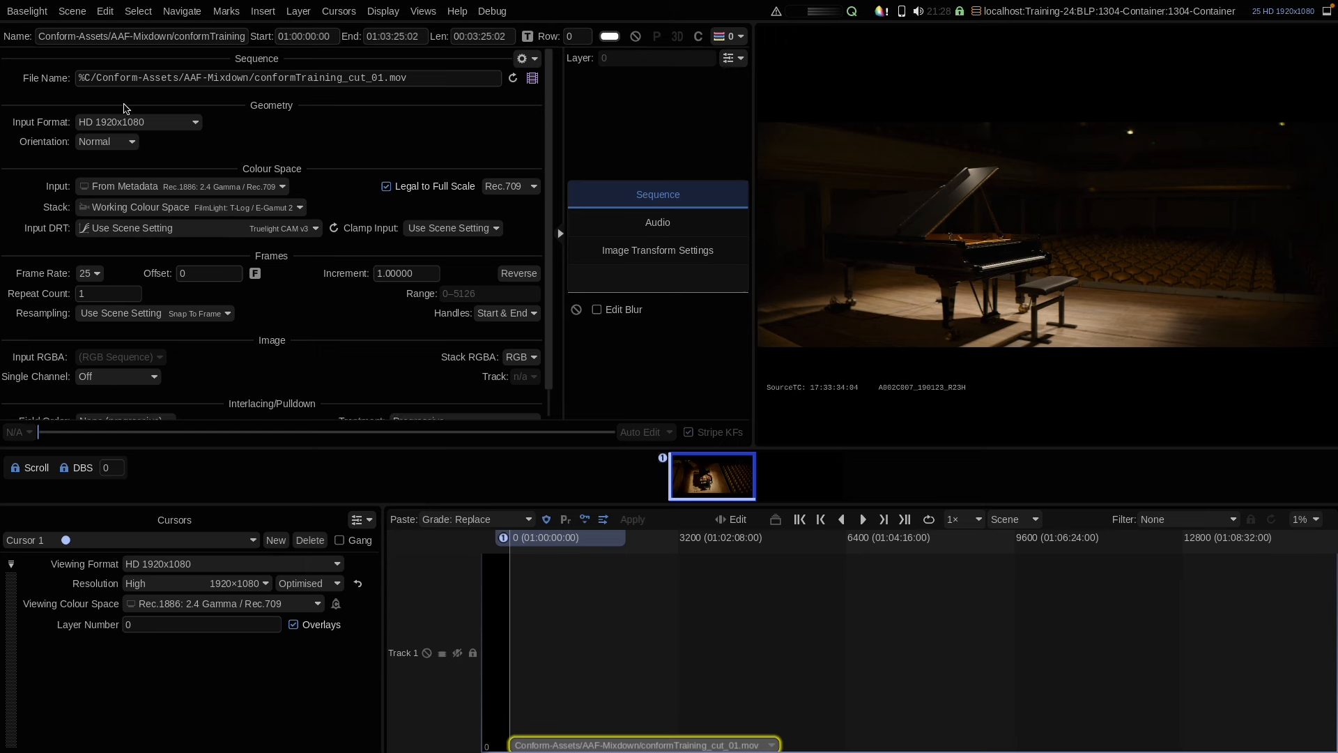
click(88, 79)
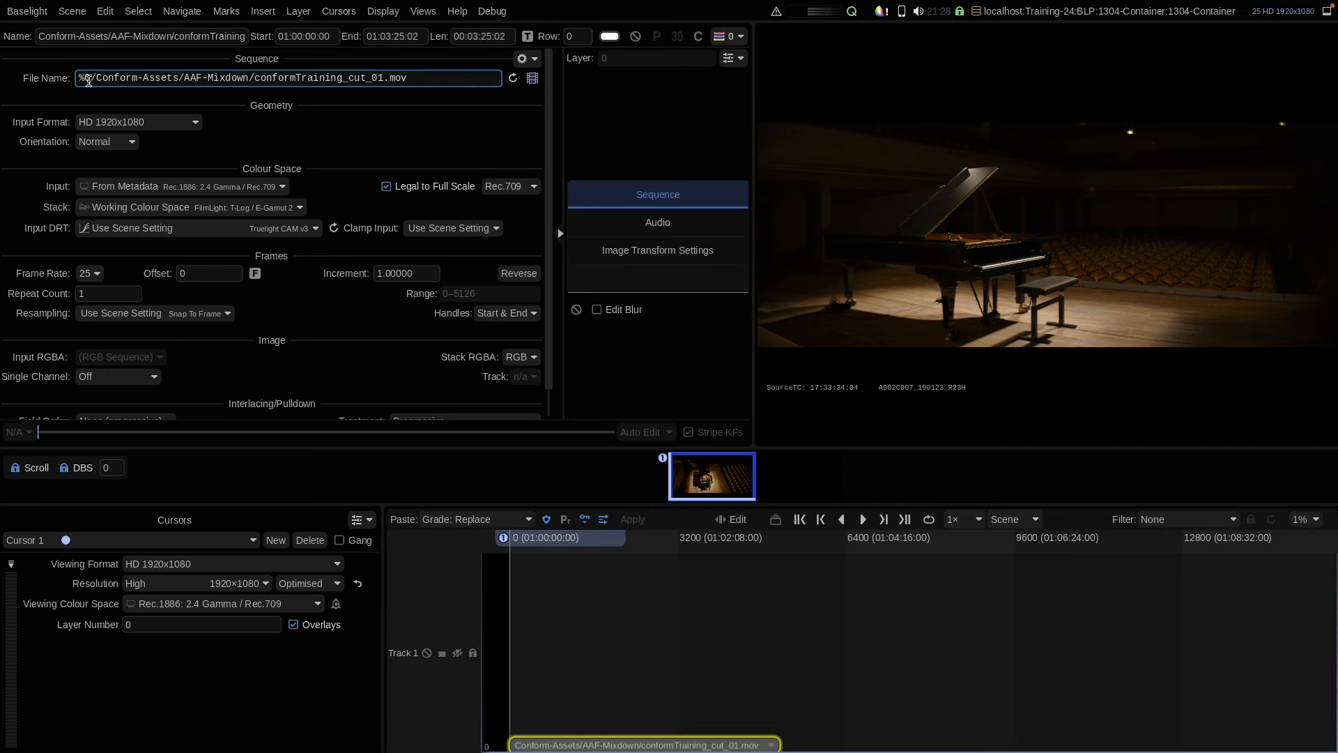
click(423, 12)
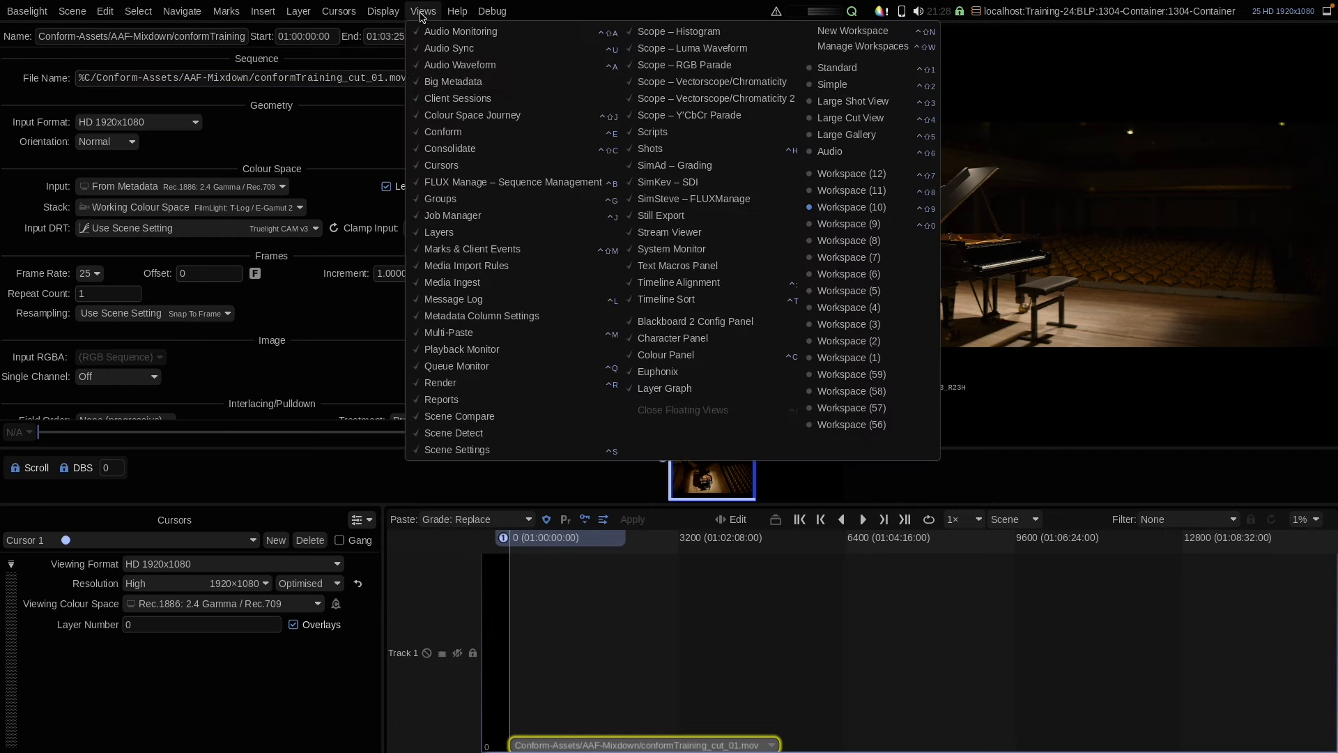
click(476, 451)
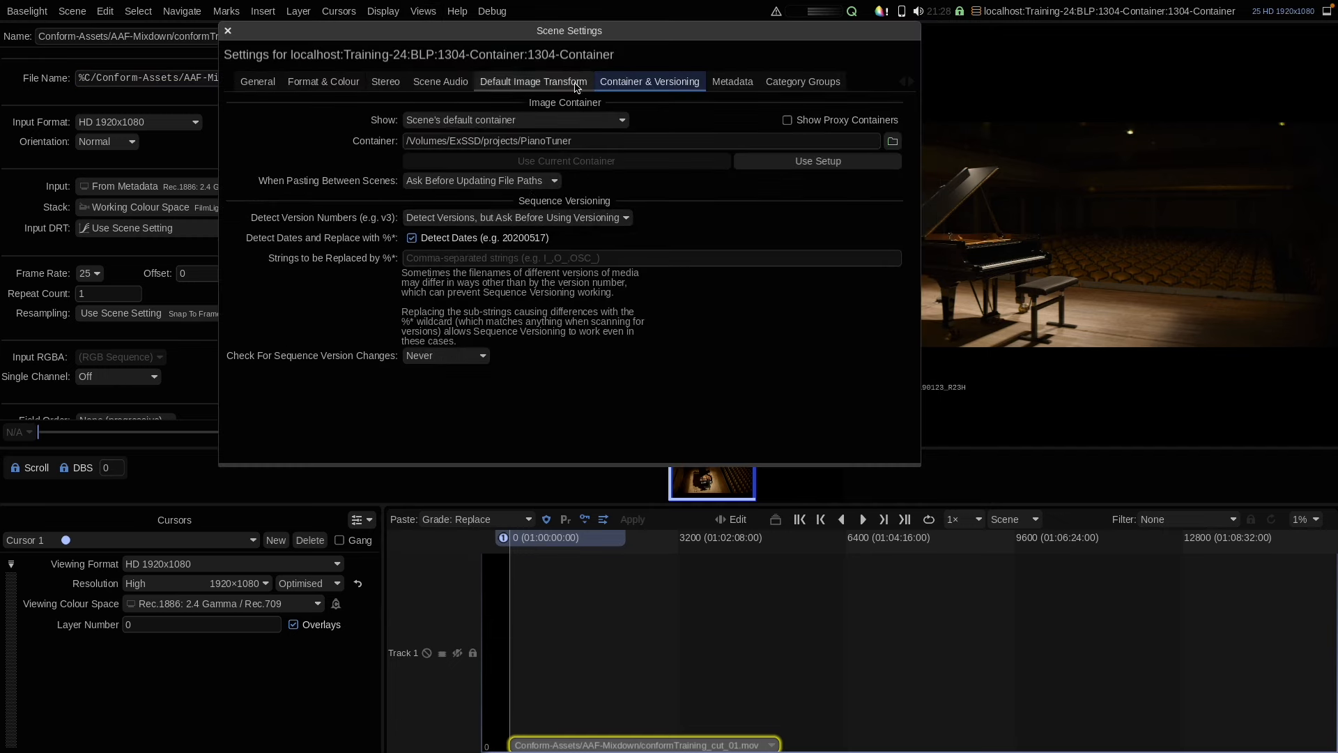
click(421, 141)
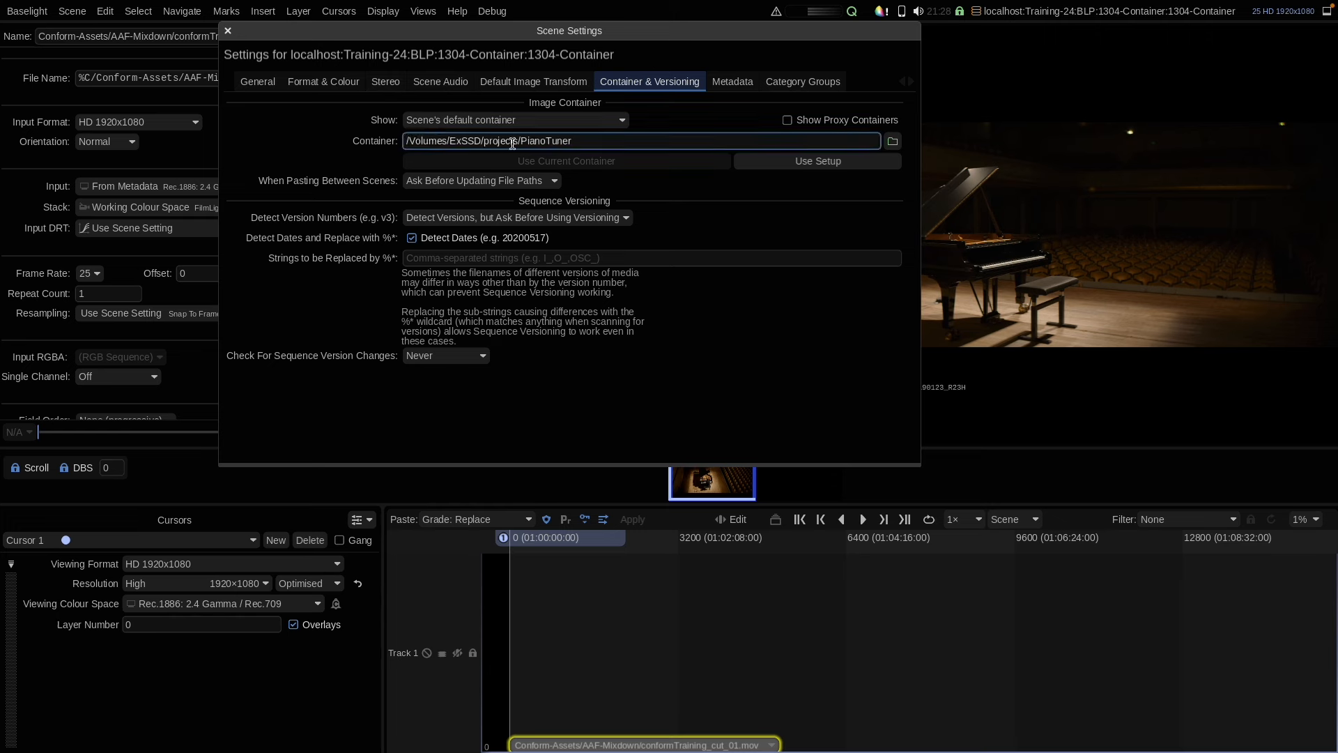
drag(584, 138, 359, 154)
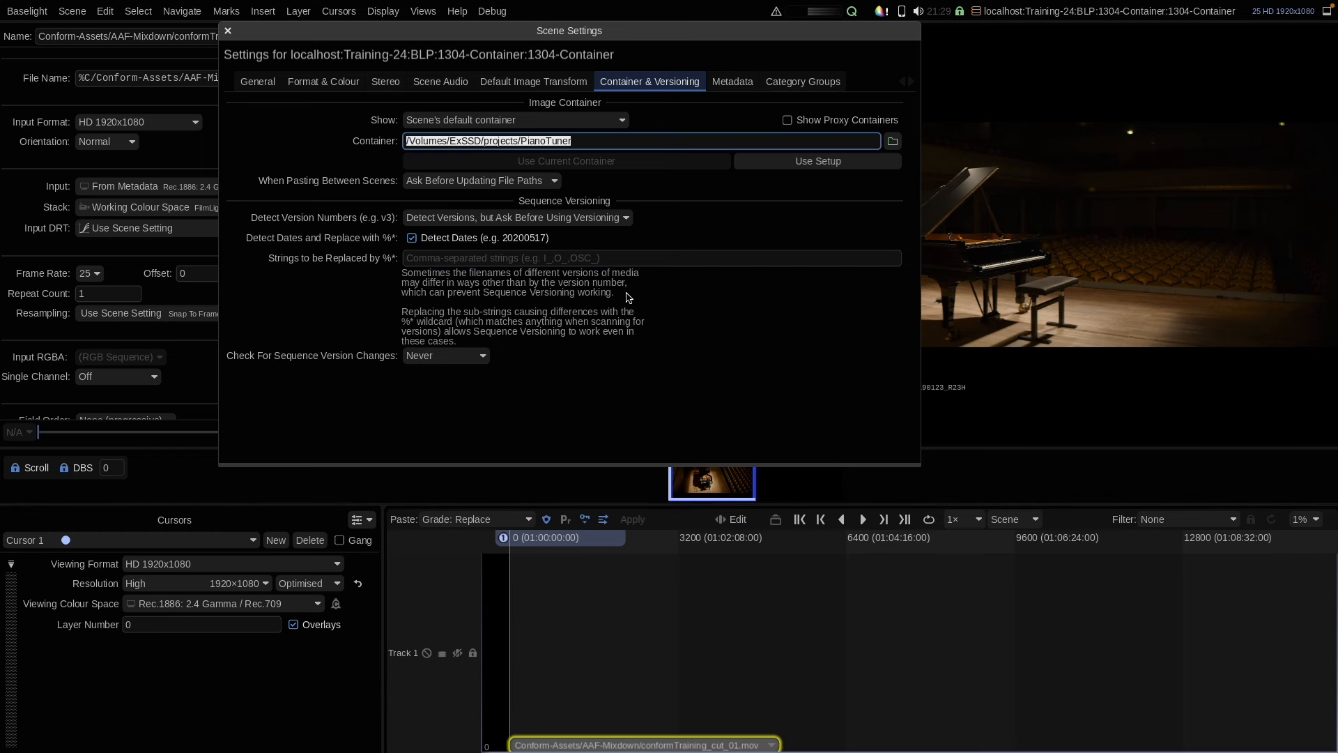
Undo the movie insertion with its container change, and reinsert conformTraining_cut_01.mov without changing the container.
click(298, 159)
key(ctrl+z)
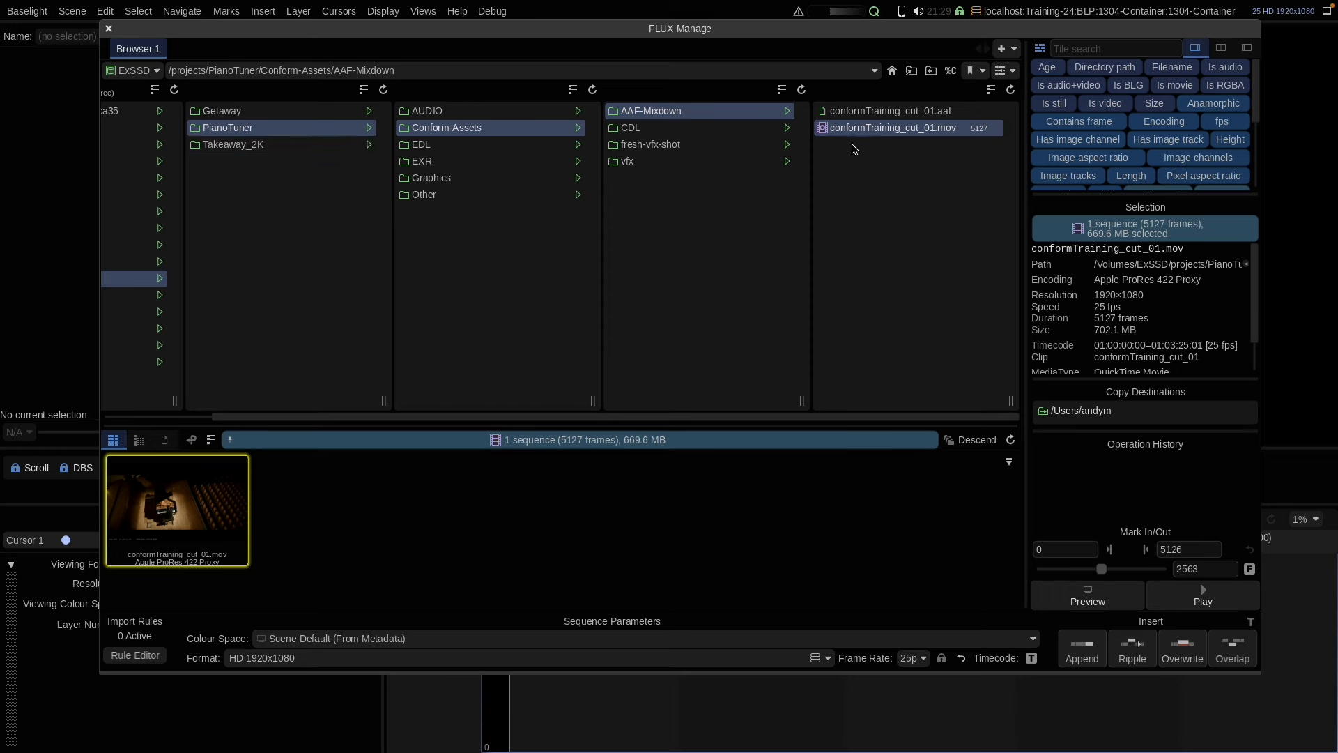
double_click(870, 130)
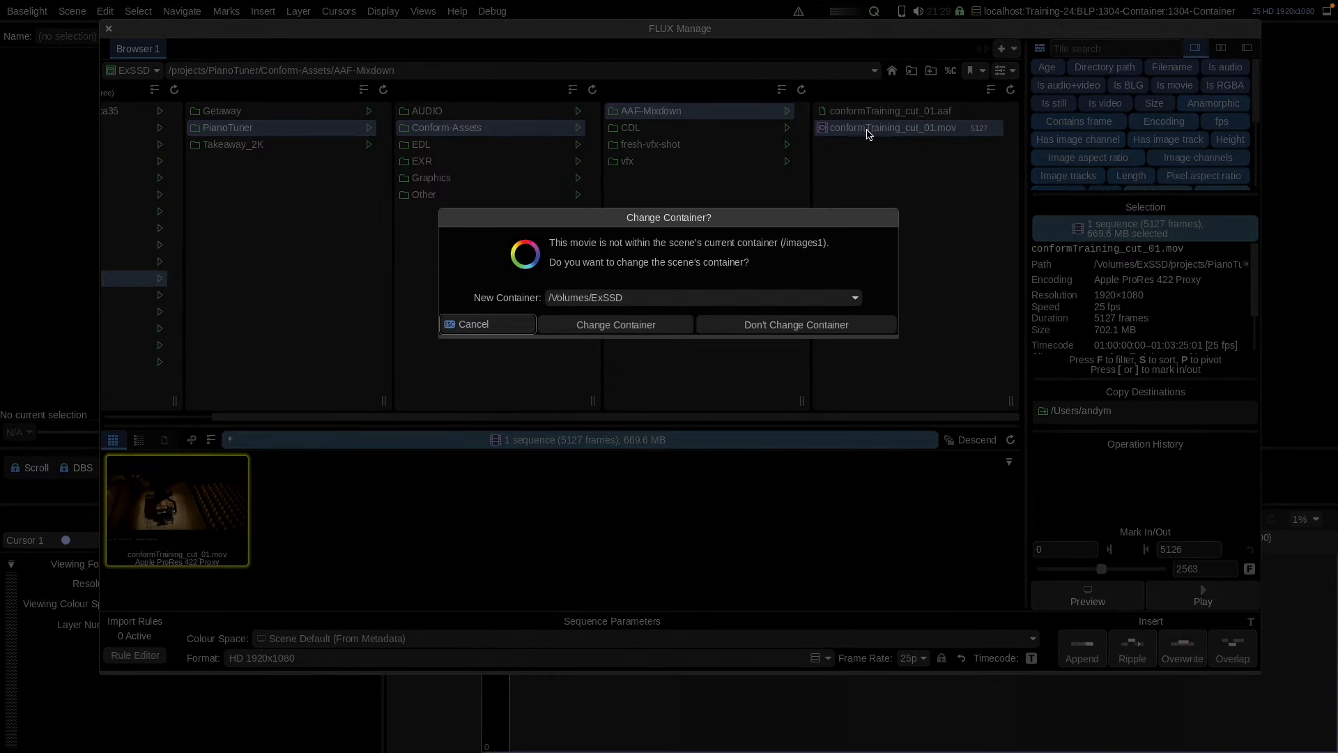
click(772, 326)
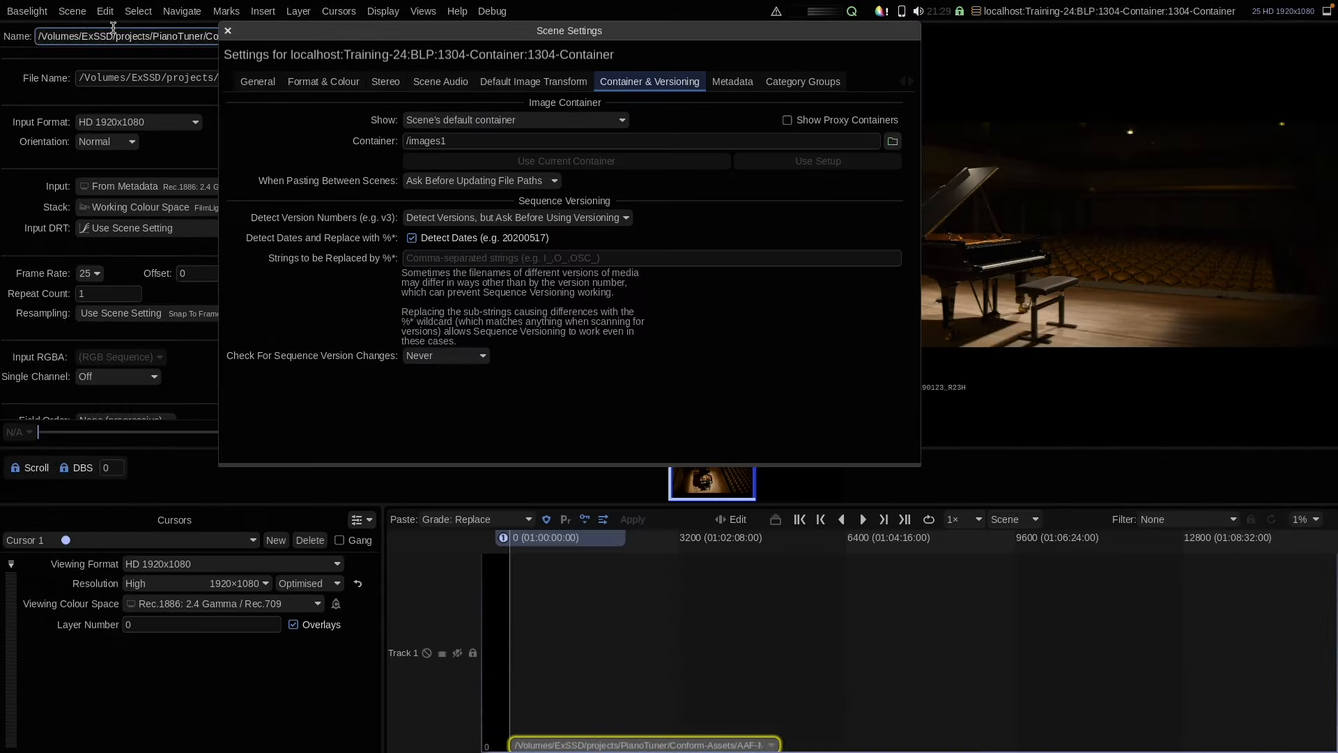
click(109, 28)
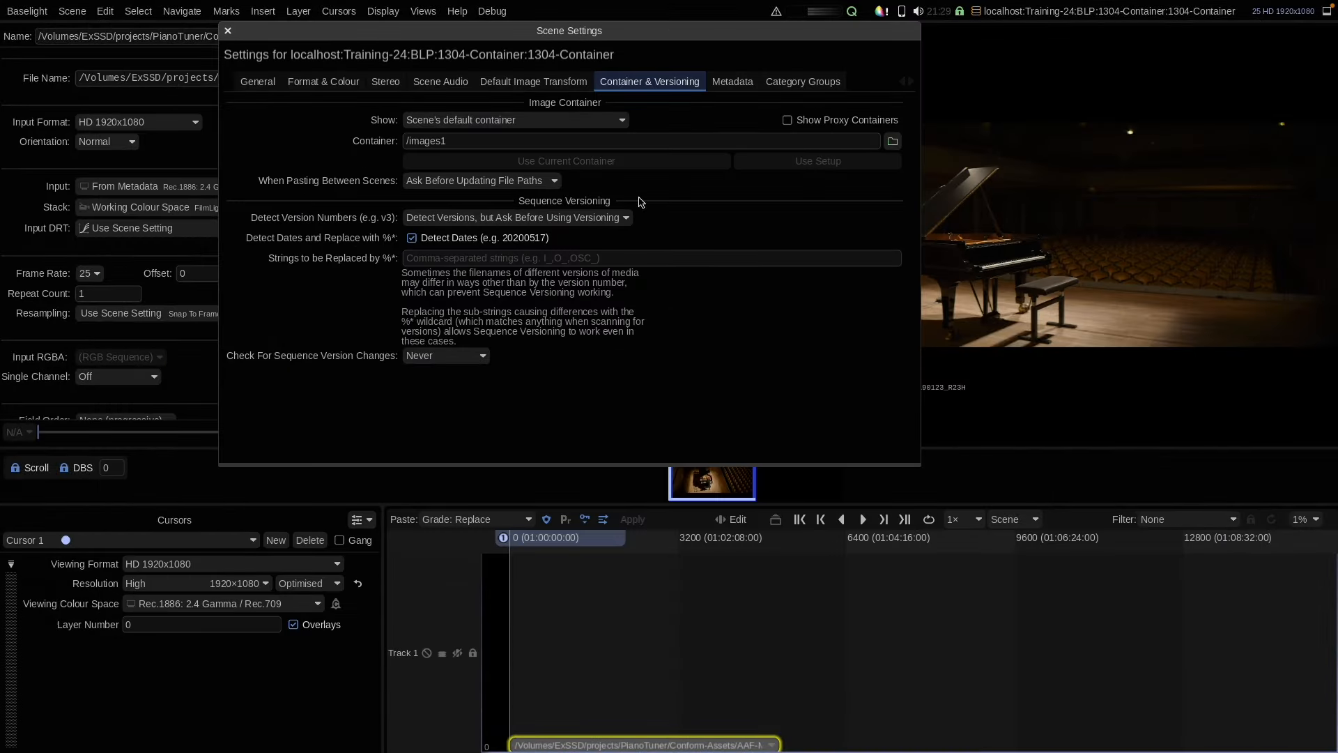
Compare the scene's container setting with the path in the clip's file name, closing the scene settings.
click(408, 139)
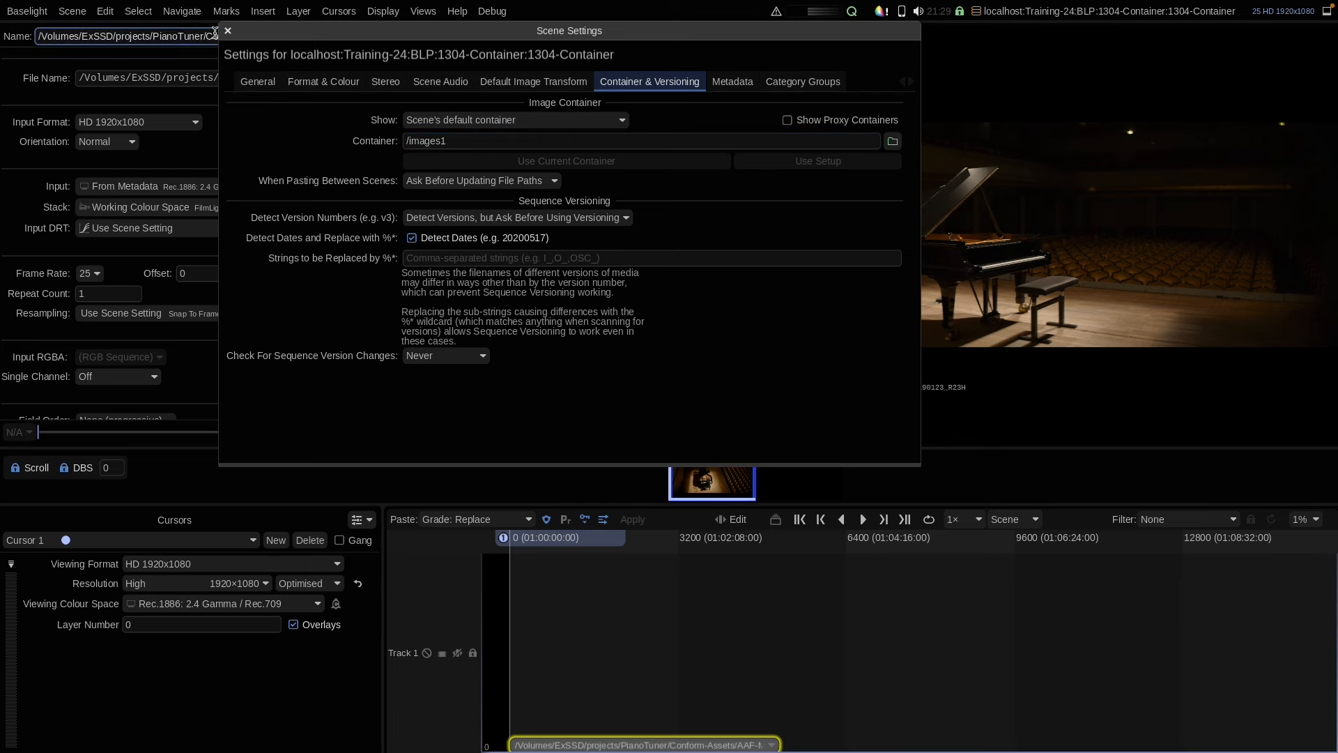
click(228, 30)
click(85, 78)
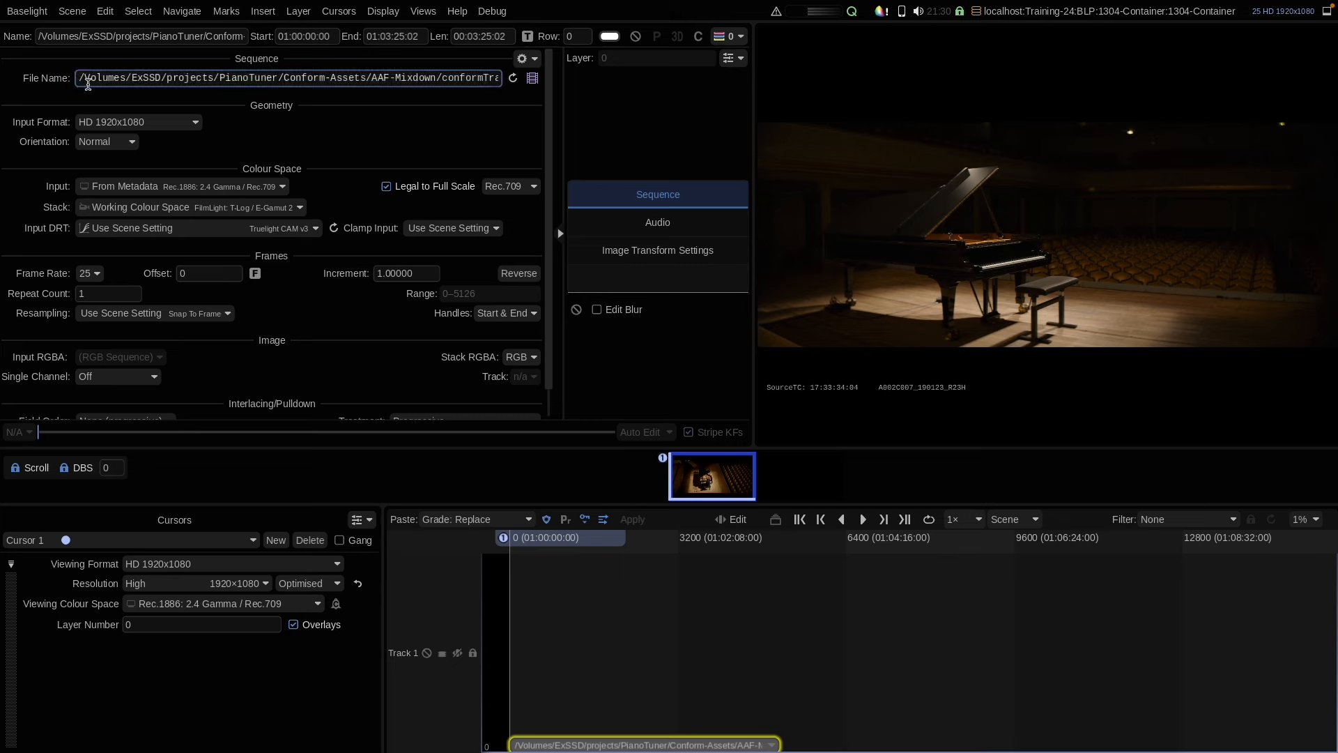
Remove the conformTraining_cut_01.mov clip from the timeline.
click(562, 538)
drag(594, 545, 535, 554)
key(Delete)
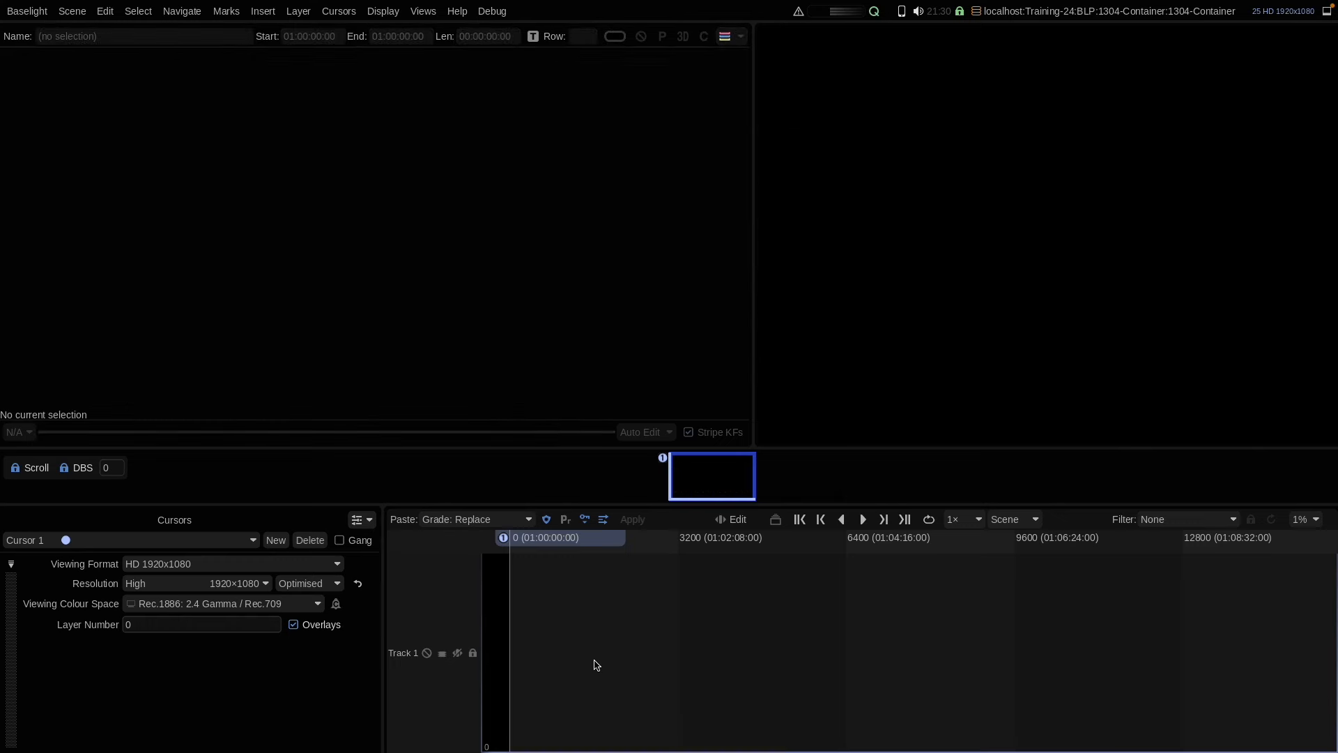
Insert conformTraining_cut_01.mov again, changing the scene's container to /Volumes/ExSSD/projects/PianoTuner, and close the media browser.
key(i)
double_click(861, 129)
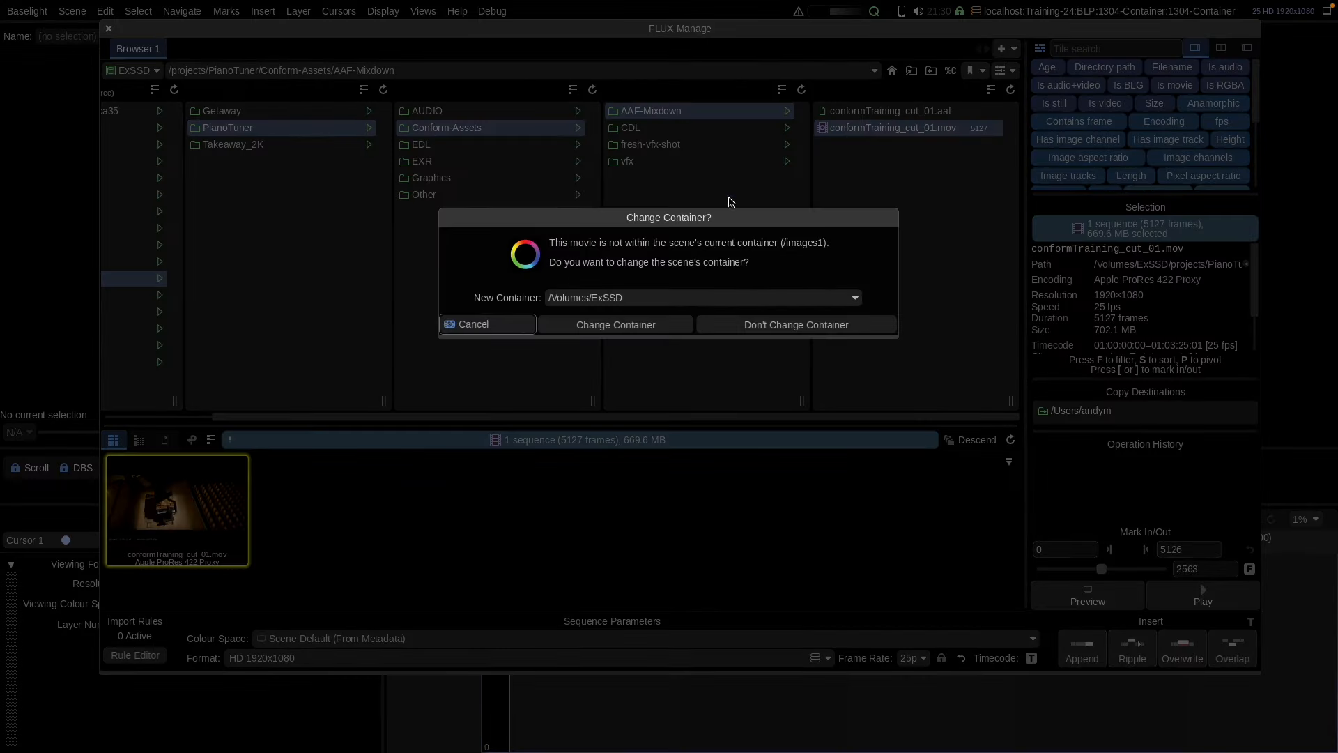
click(623, 298)
click(620, 349)
click(616, 325)
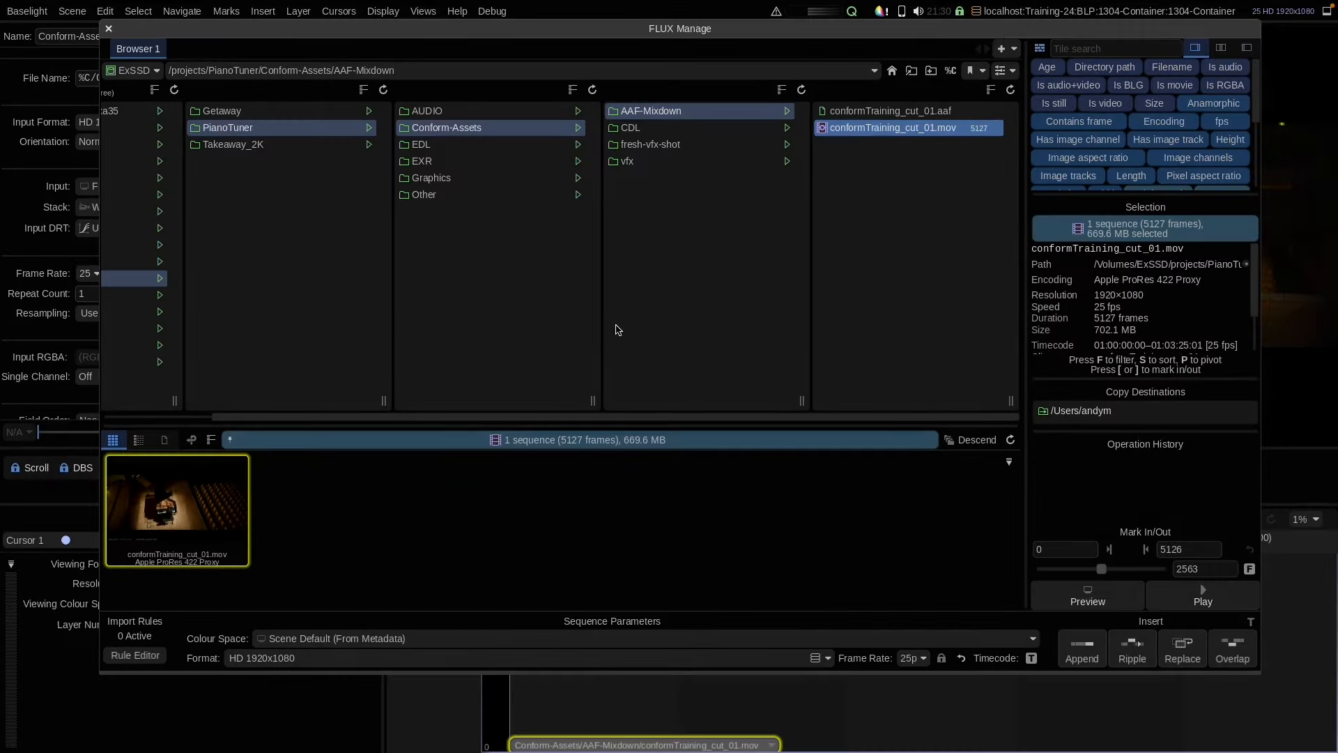
click(108, 29)
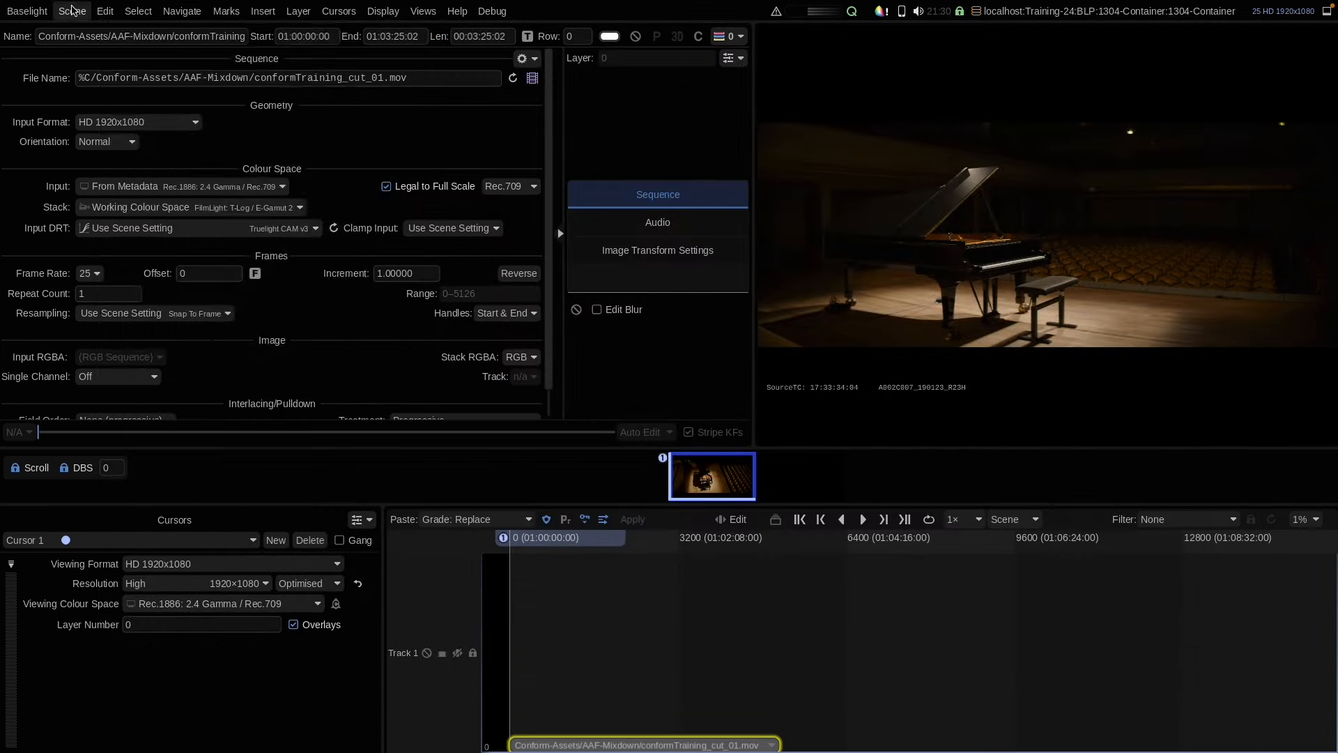
Open the conform for conformTraining_cut_01.aaf and set the search order to Timecode and the timecode location to Header.
click(72, 10)
click(80, 46)
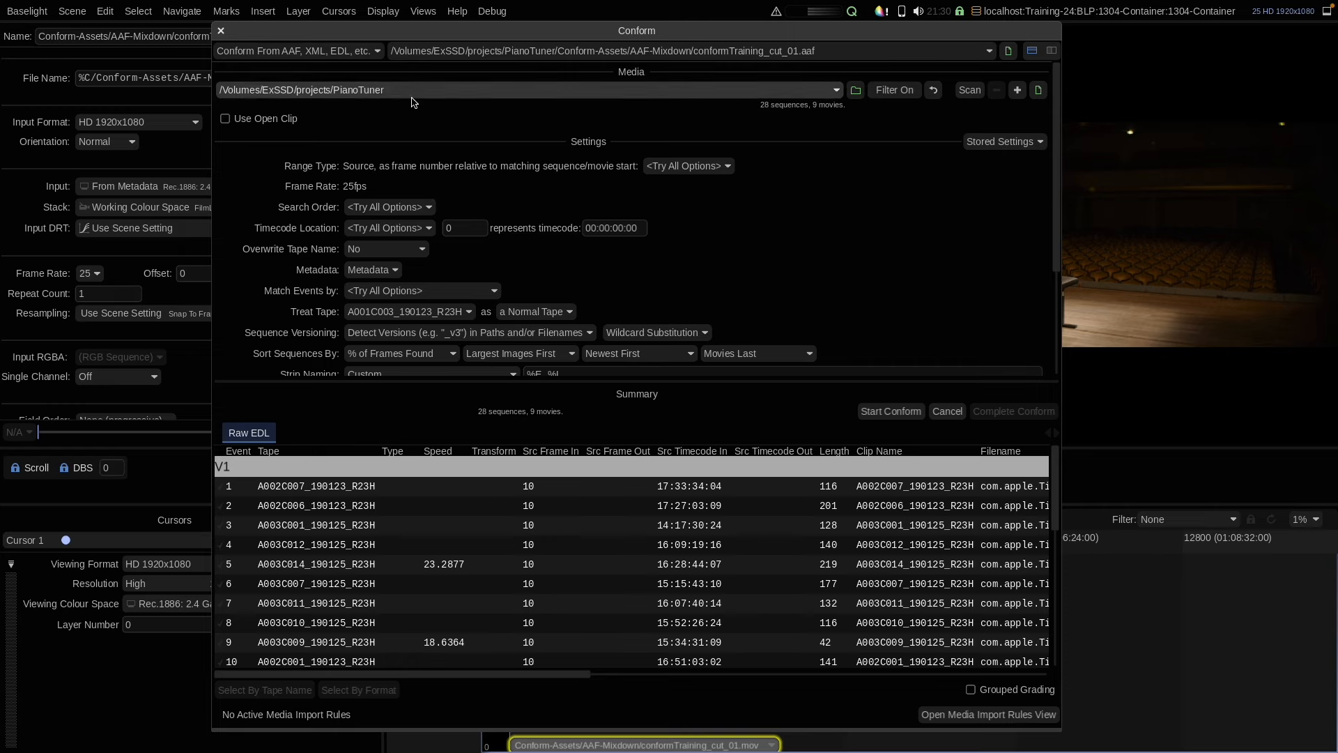
click(385, 205)
click(363, 258)
click(385, 228)
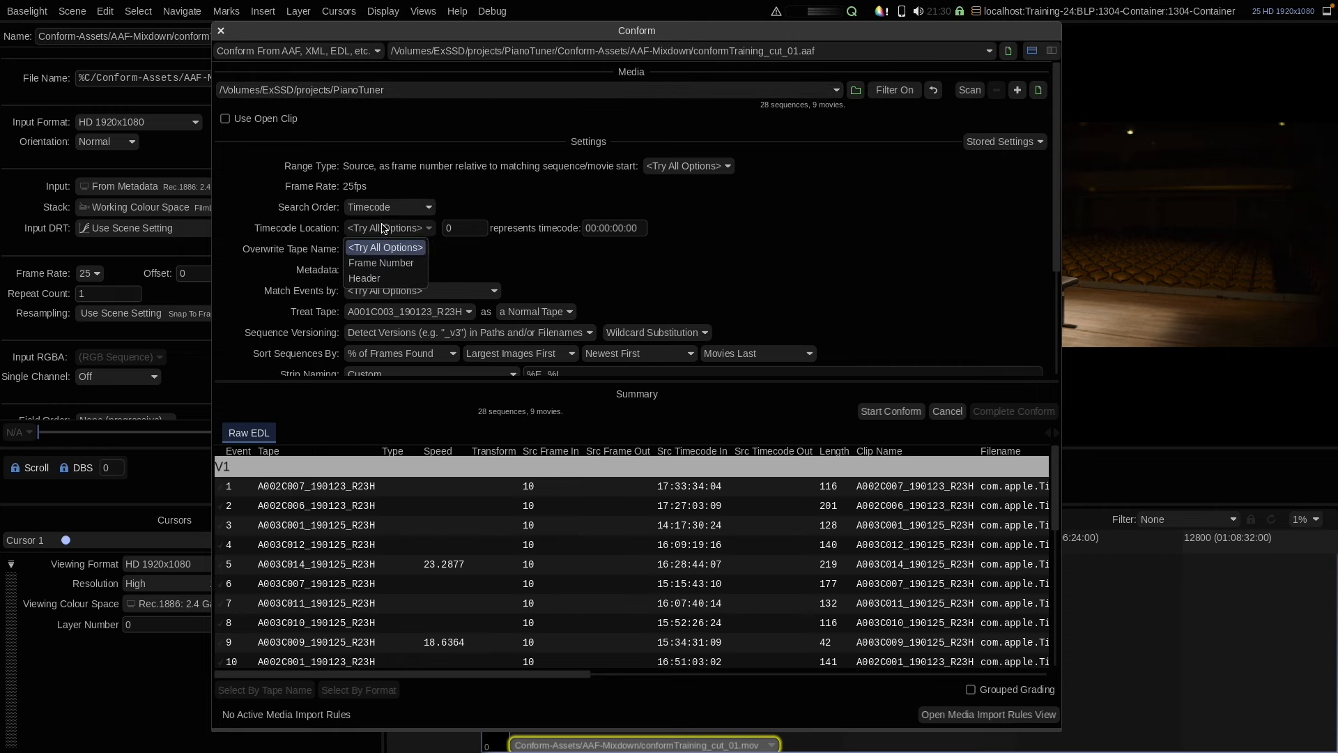
click(385, 278)
Run and complete the AAF conform against the PianoTuner media, and close the conform window.
click(880, 412)
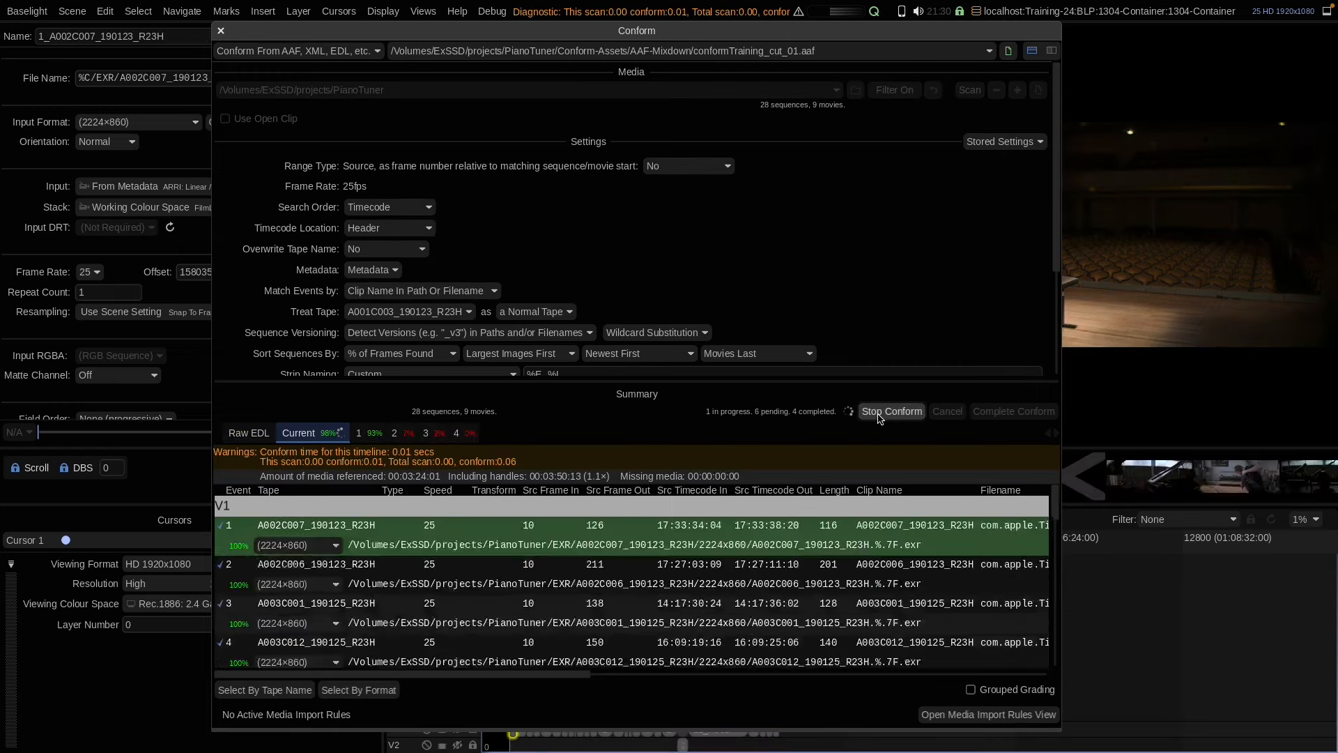
click(1015, 411)
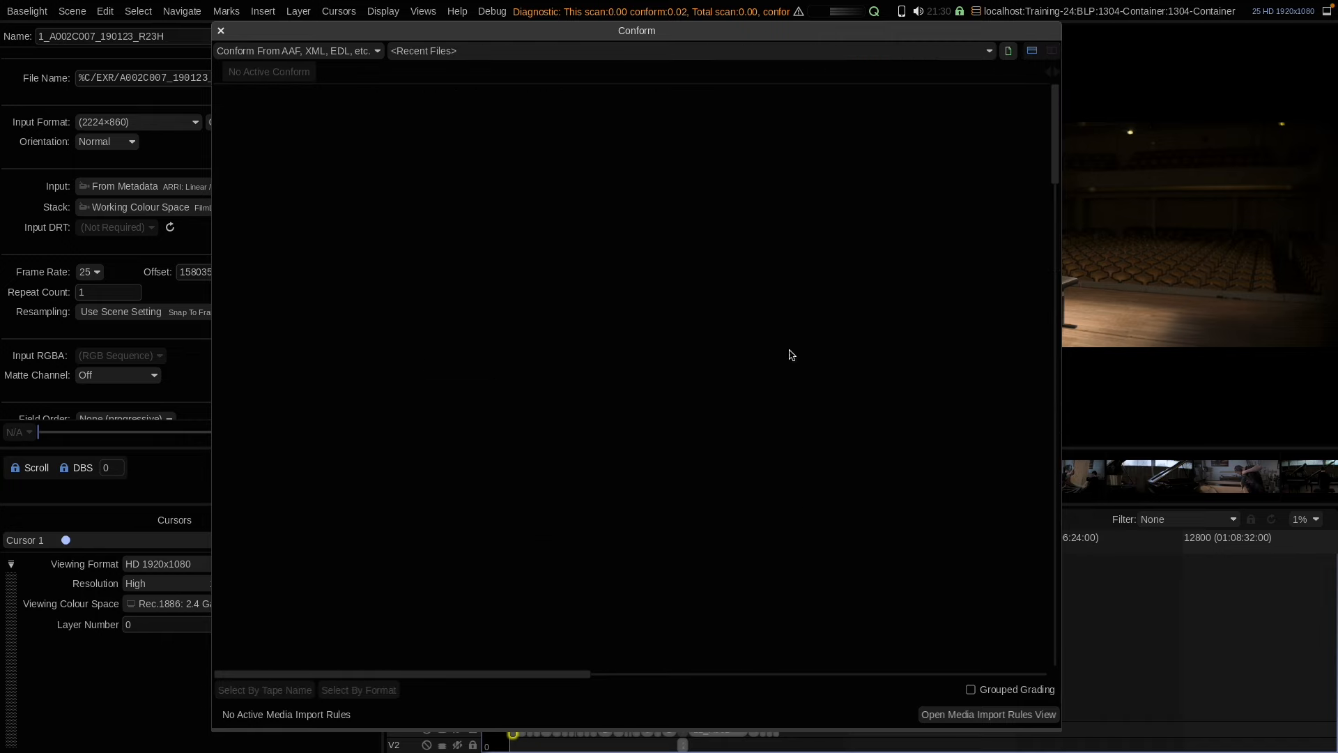
click(220, 31)
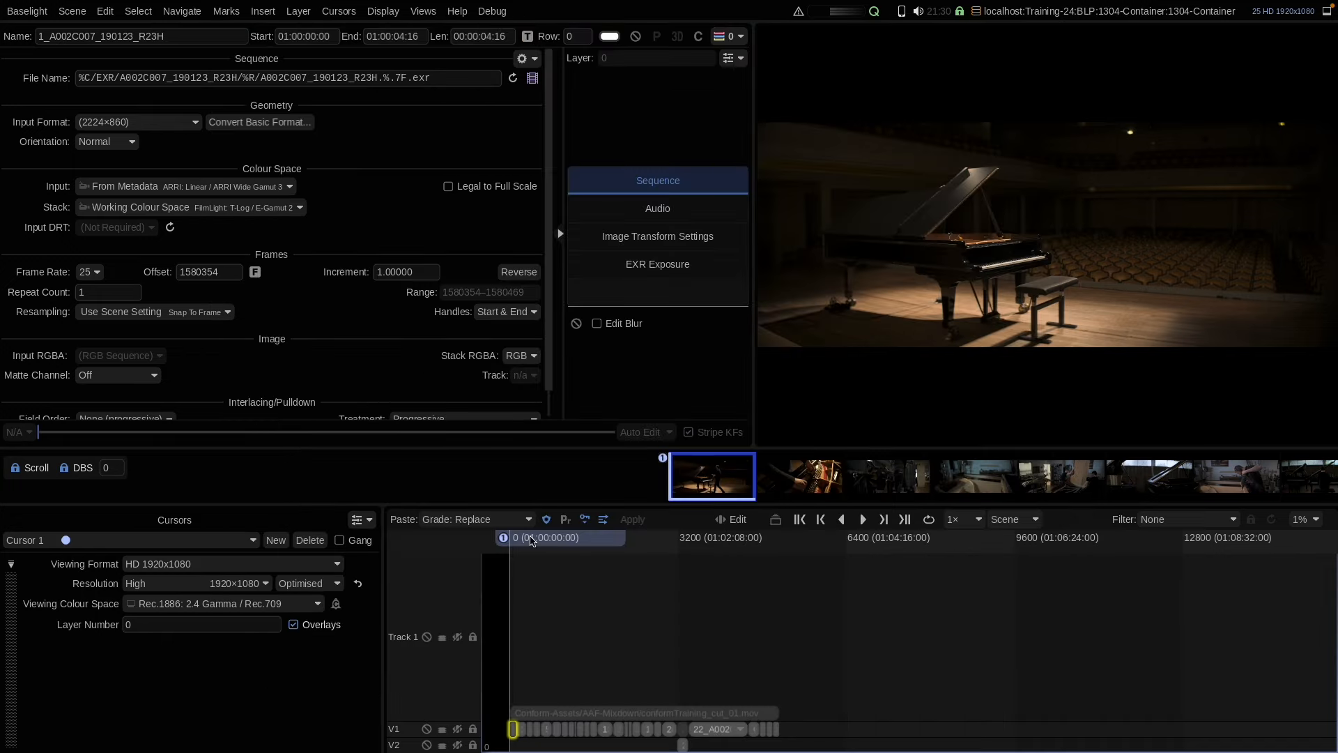
Move through several conformed shots on the timeline and examine the %C prefix in their file names.
drag(532, 542, 578, 554)
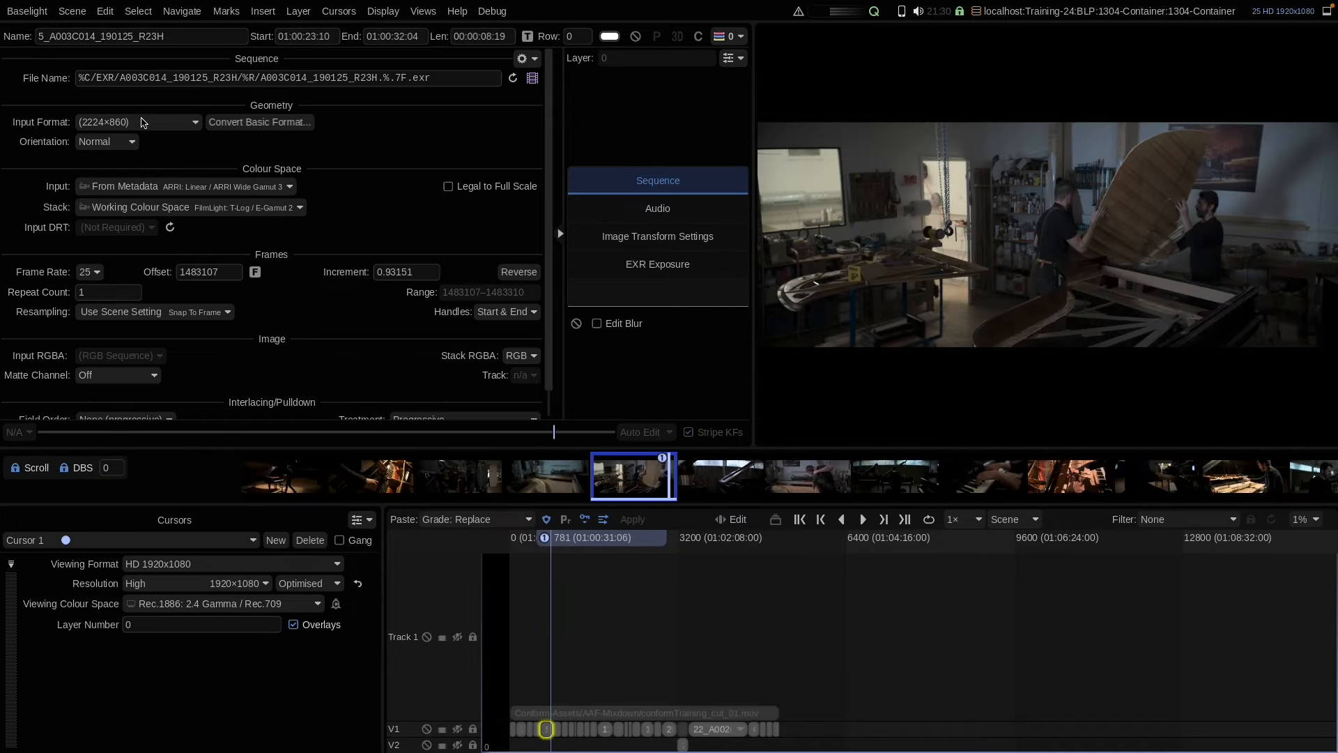
click(92, 82)
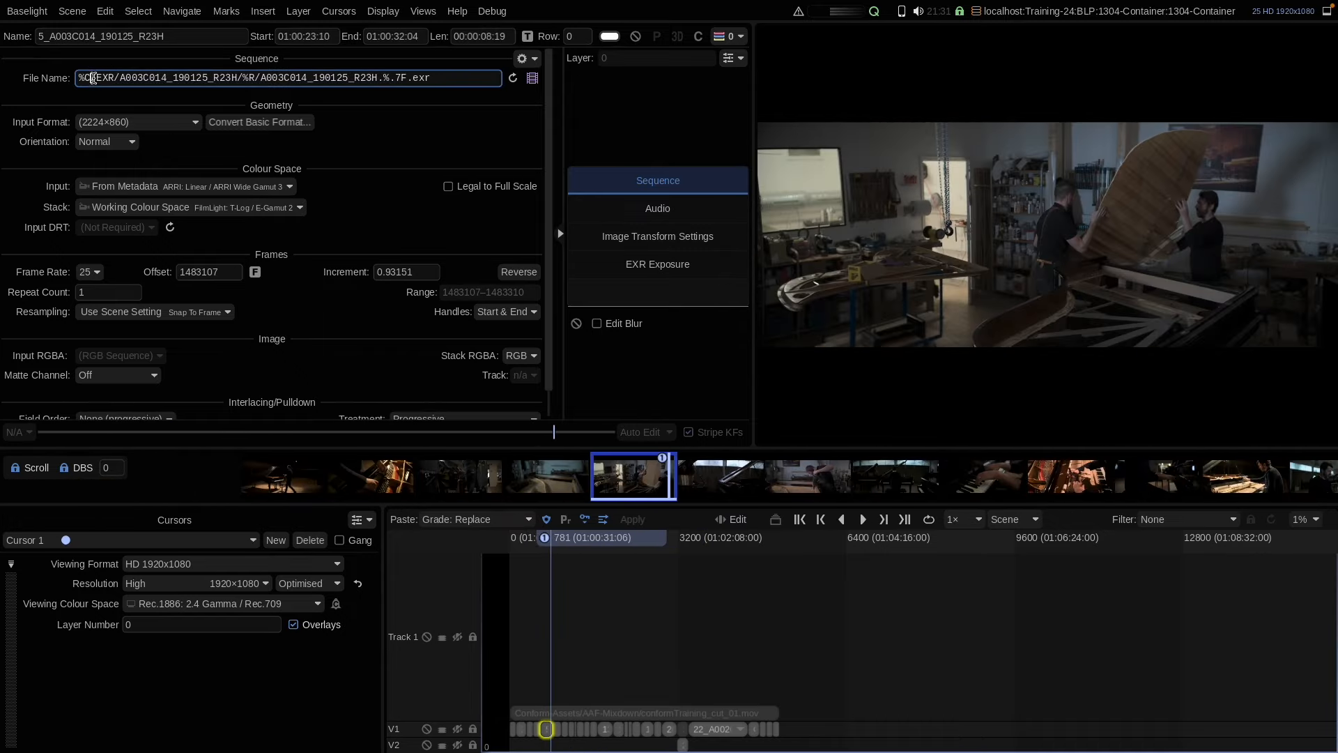
drag(93, 83, 75, 82)
click(89, 78)
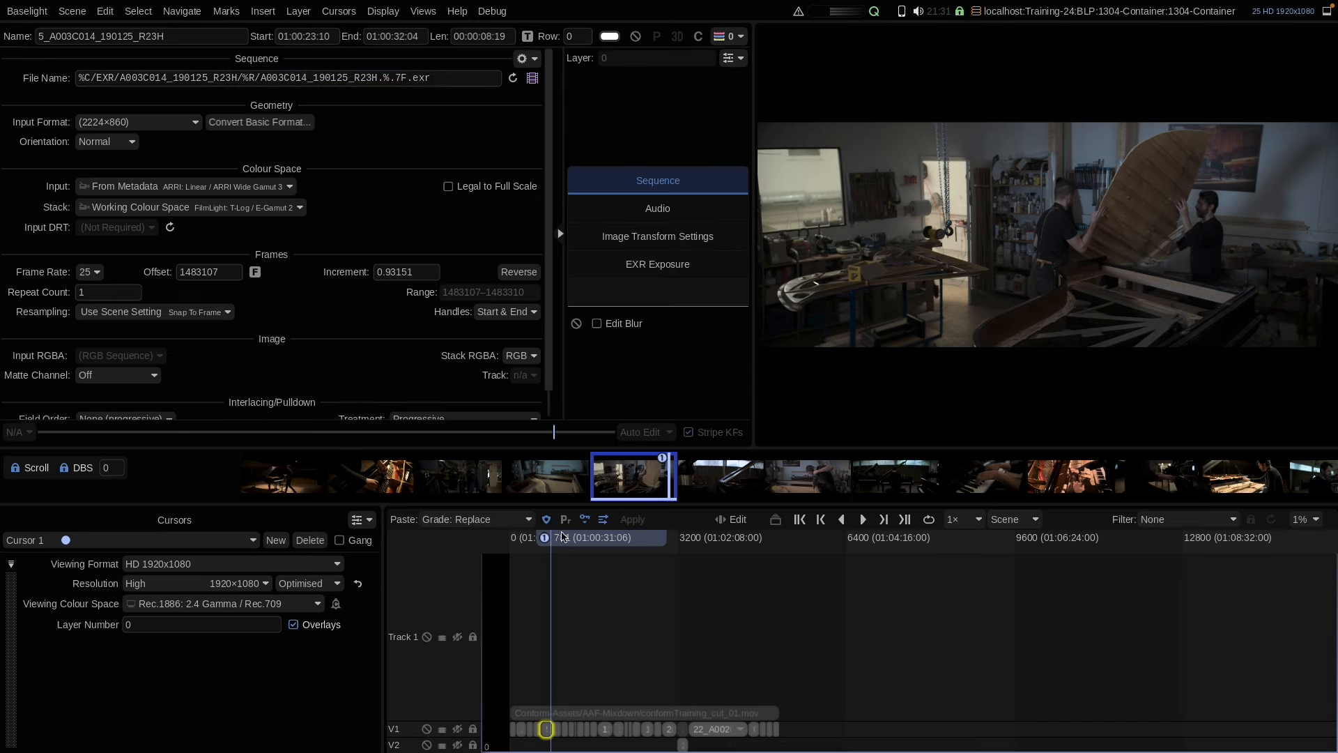
drag(563, 536, 597, 568)
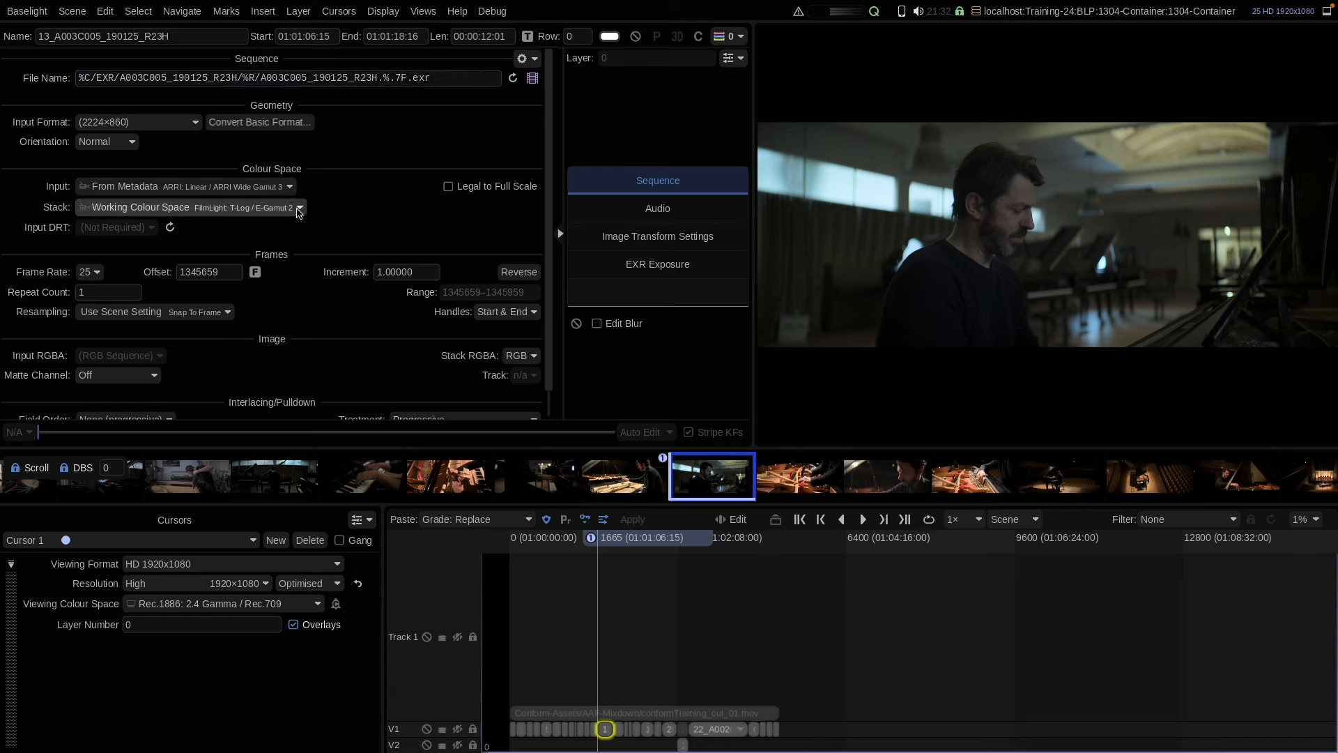
click(385, 76)
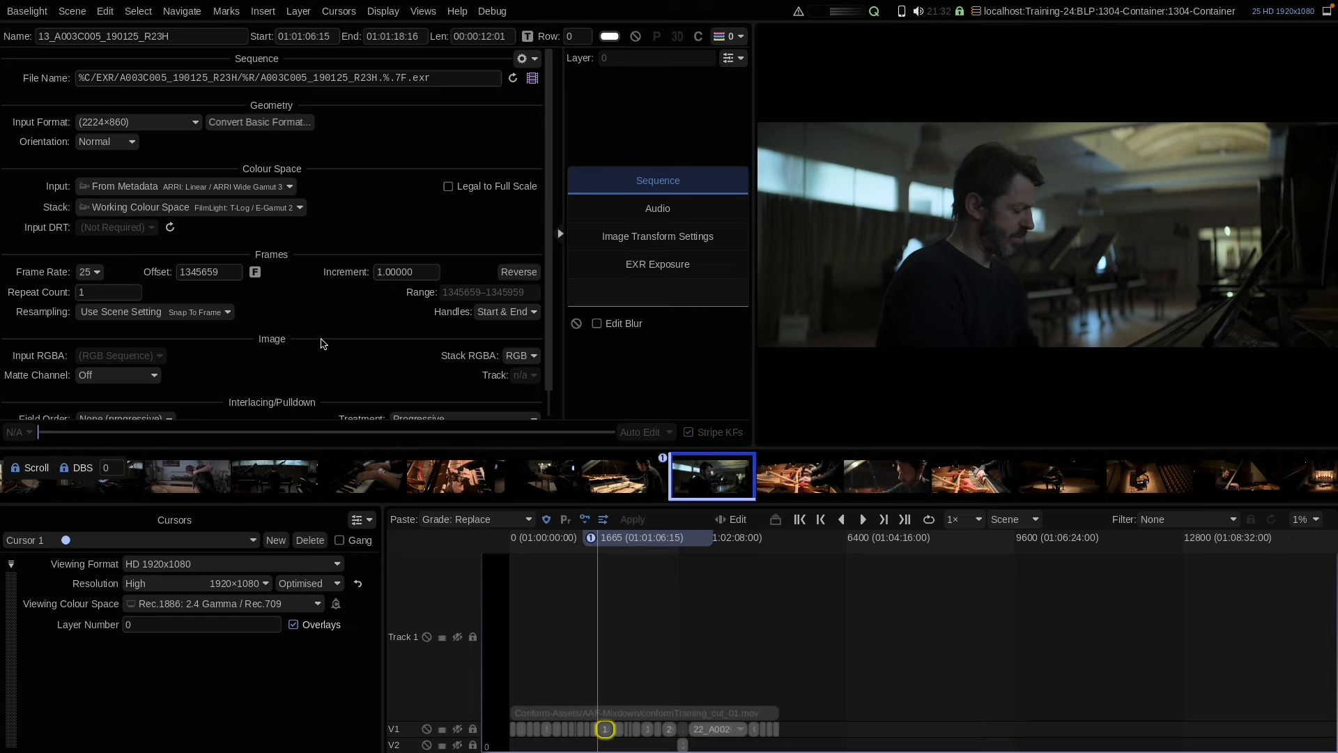
Switch to Finder and create a folder named old inside the projects folder.
key(super+Tab)
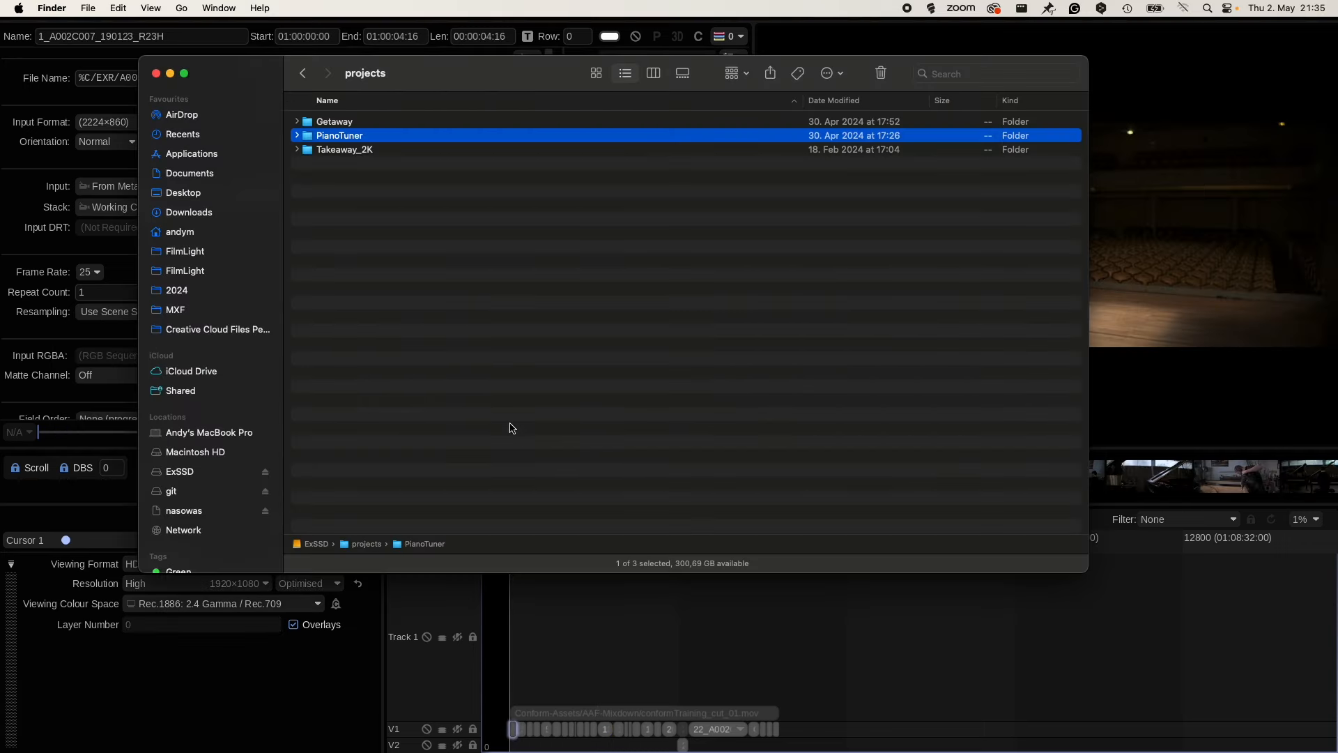
click(380, 261)
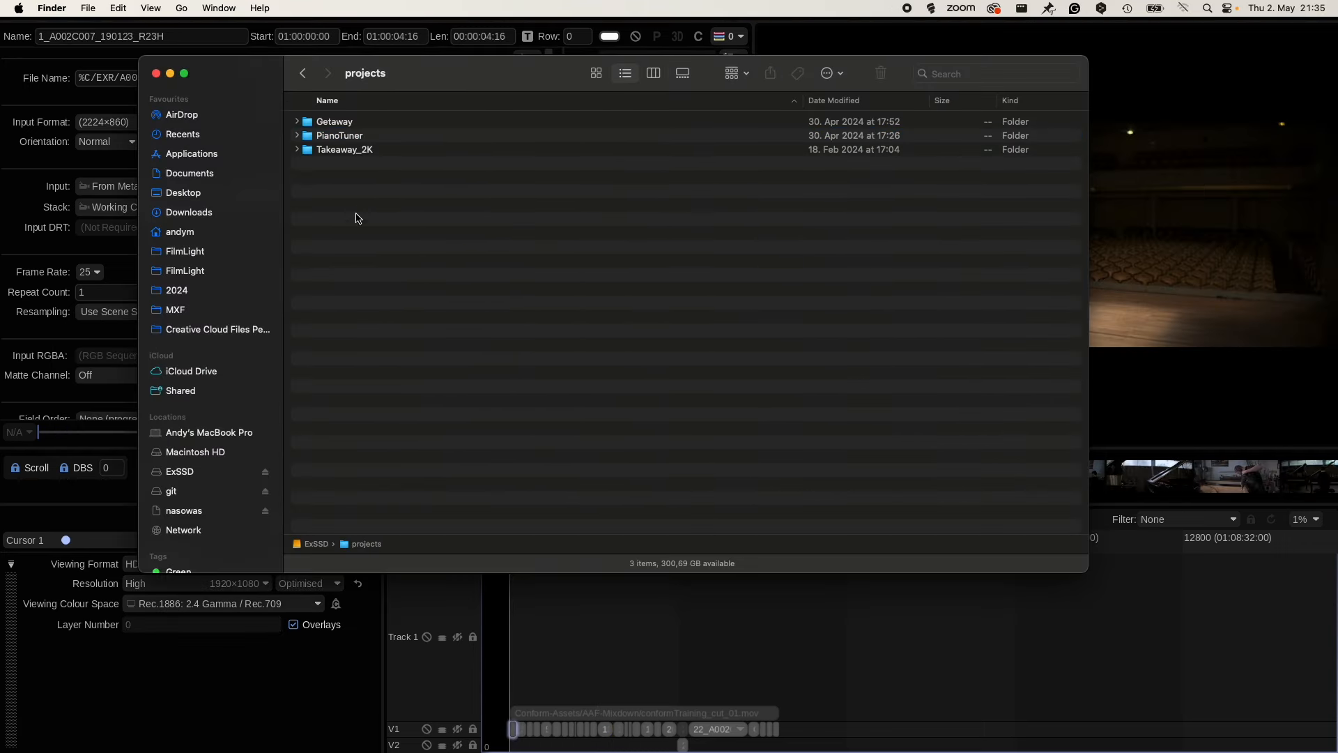
key(shift+super+n)
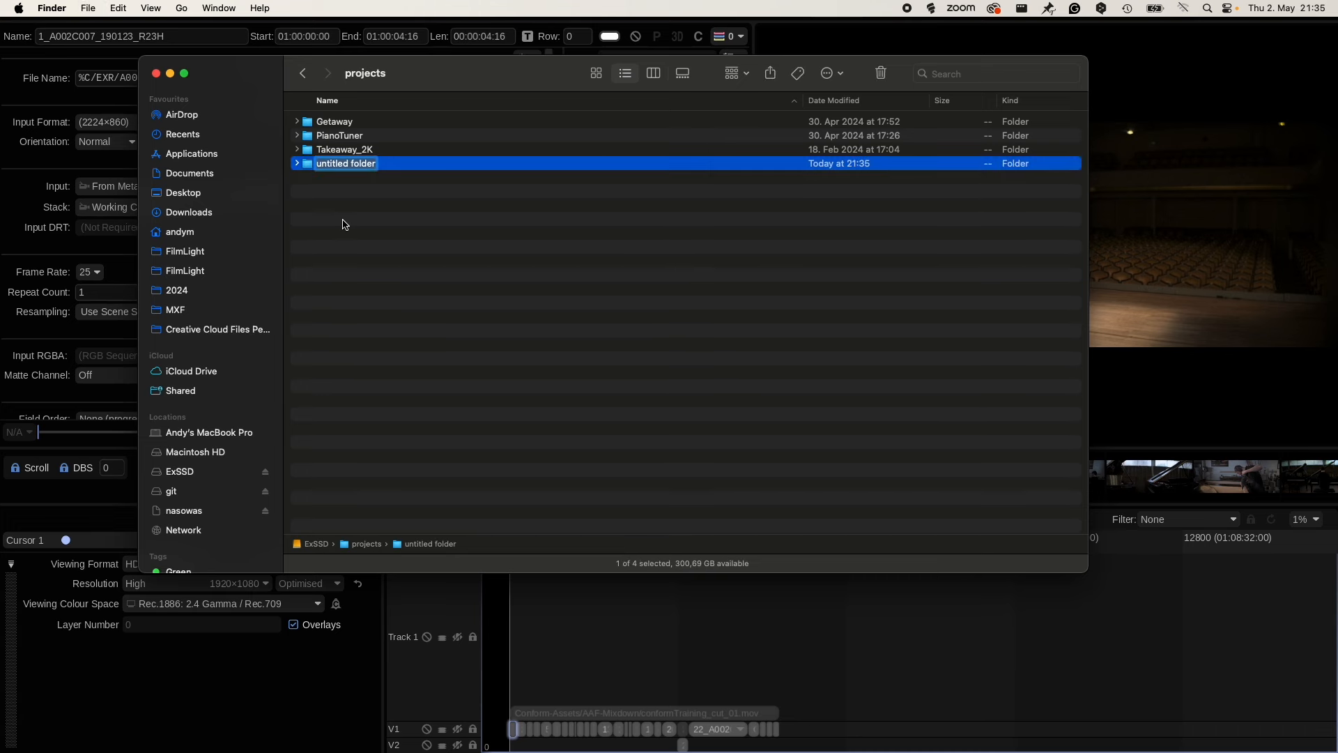
text(old)
key(Return)
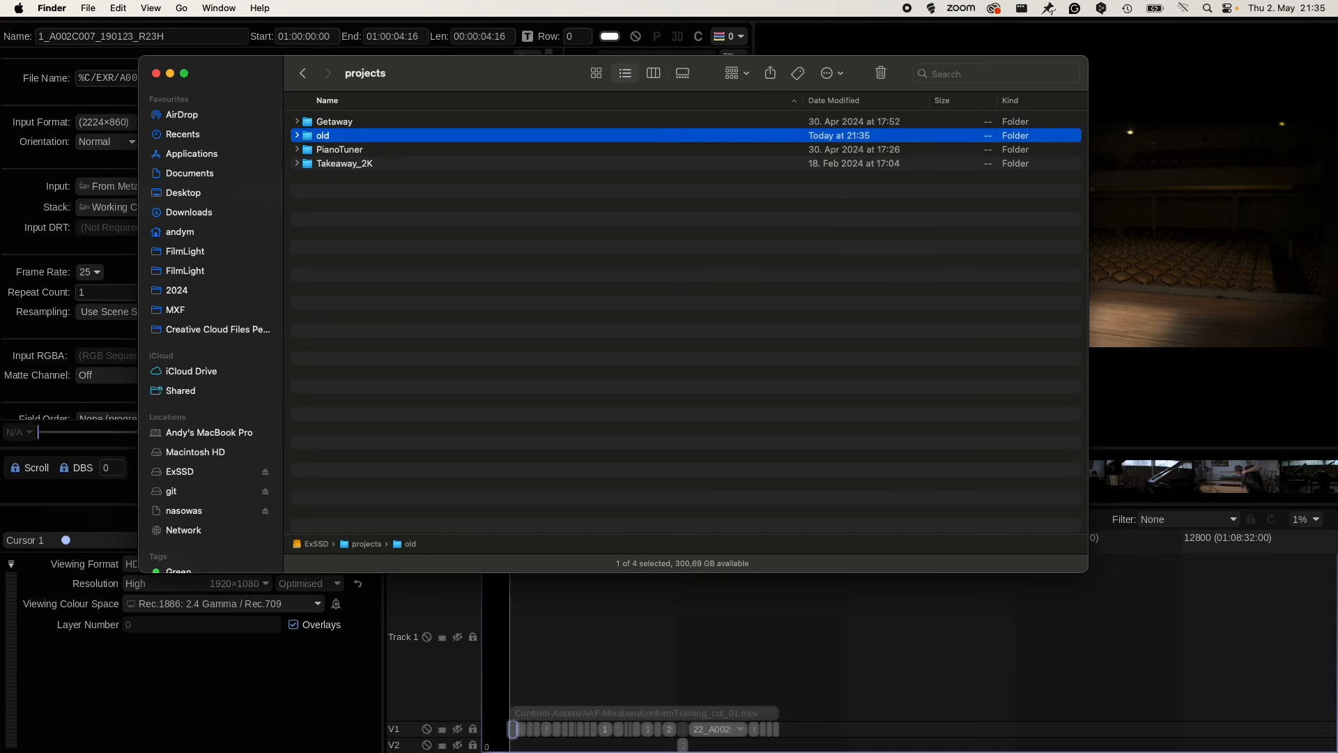
Move the PianoTuner folder into the old folder, and return to Baselight to check the shots along the timeline.
click(341, 150)
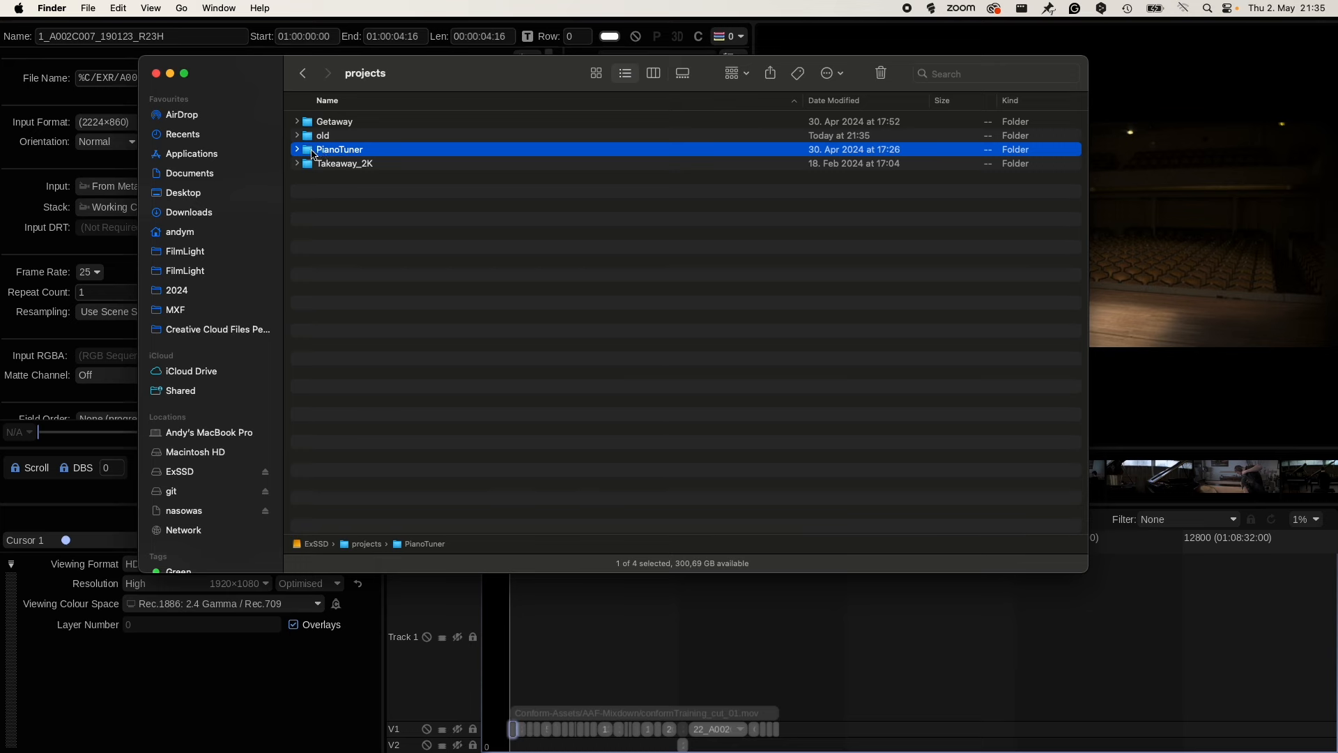
drag(313, 155, 317, 143)
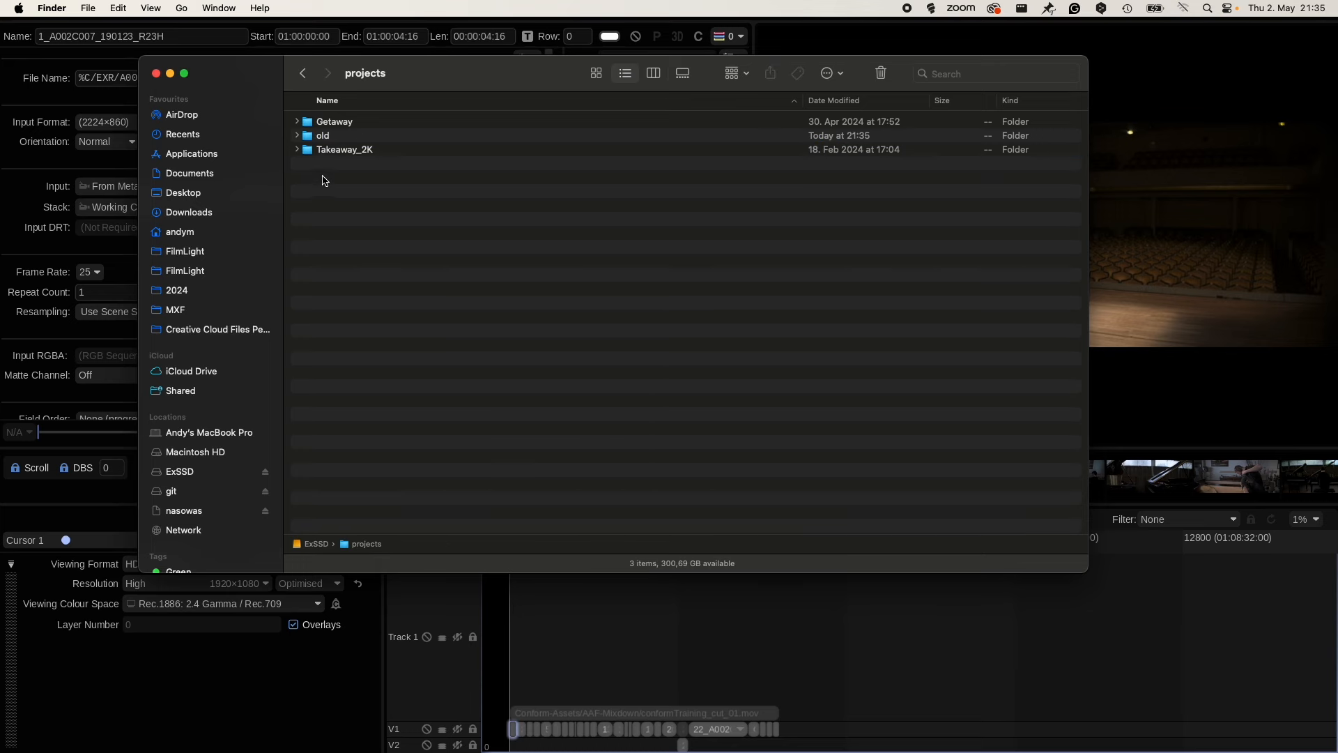
click(517, 608)
drag(529, 538, 550, 549)
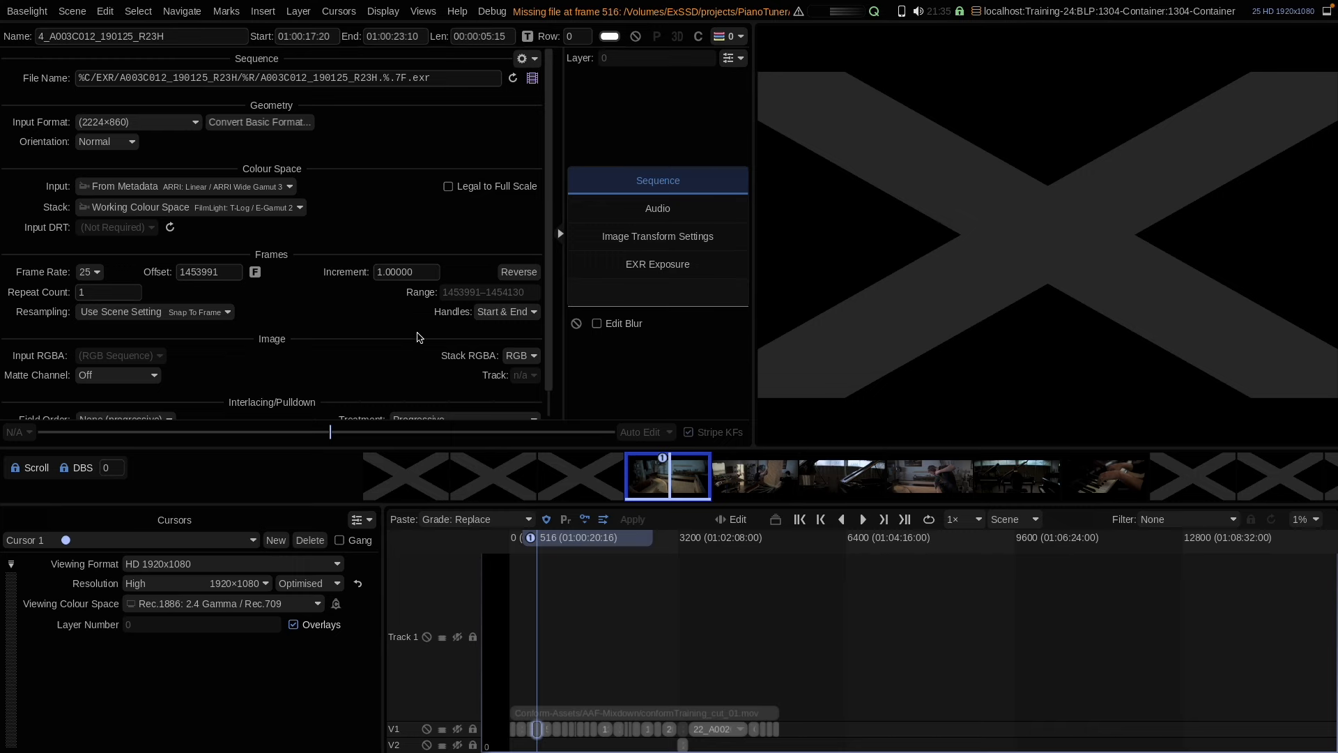
Set the scene's container to /Volumes/ExSSD/projects/old/PianoTuner in Scene Settings, and close the settings.
click(424, 13)
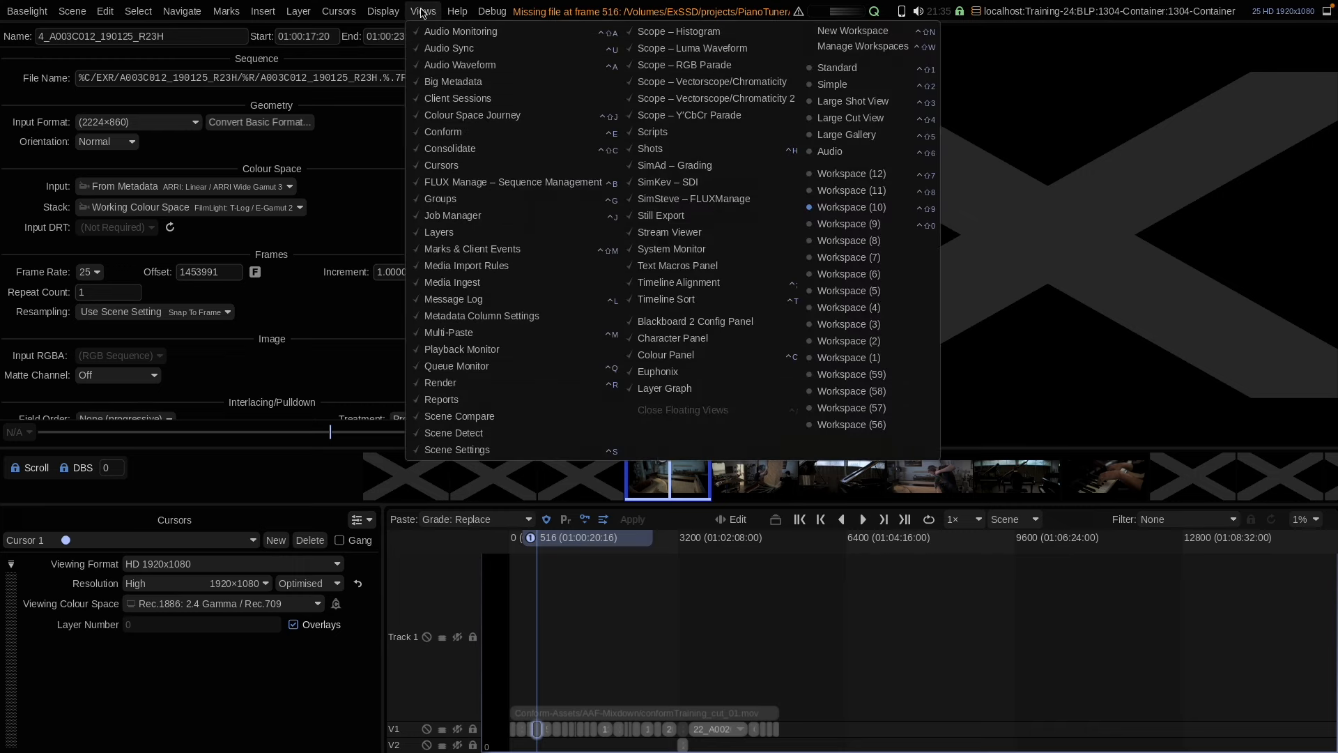
click(470, 450)
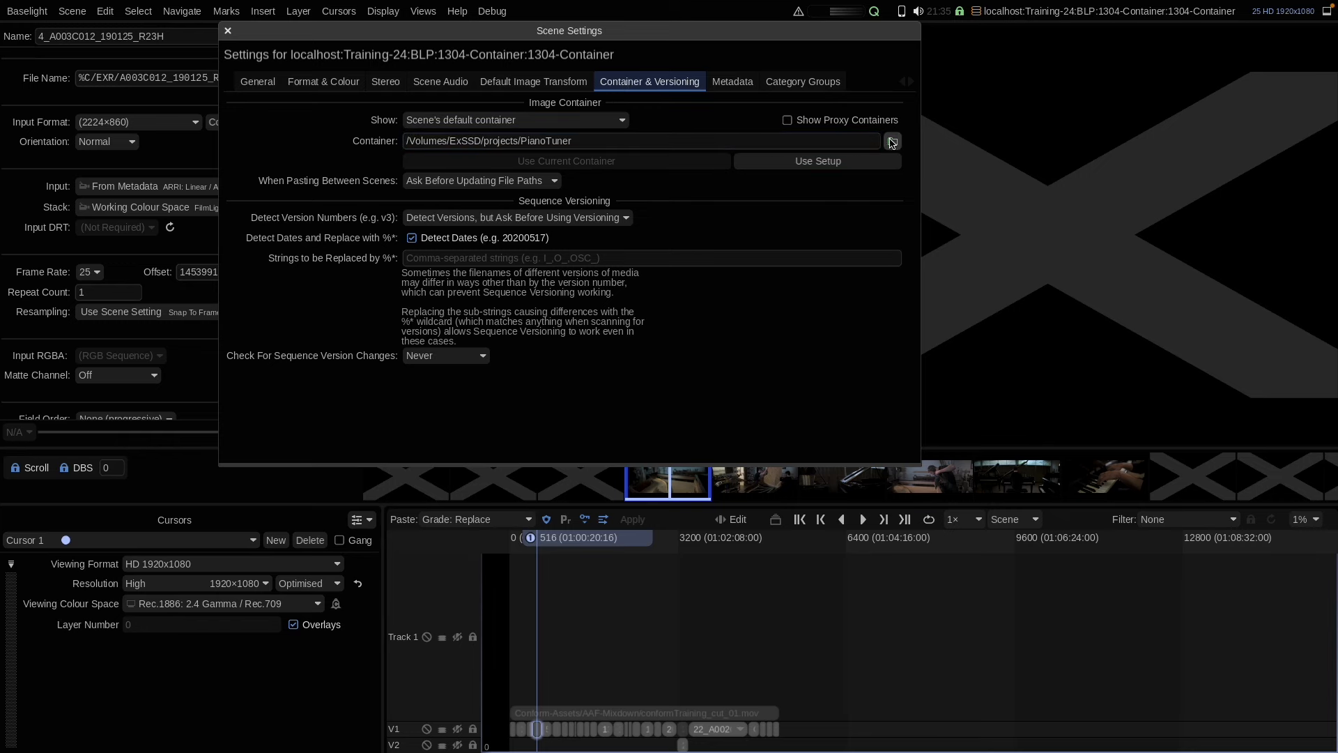
click(893, 142)
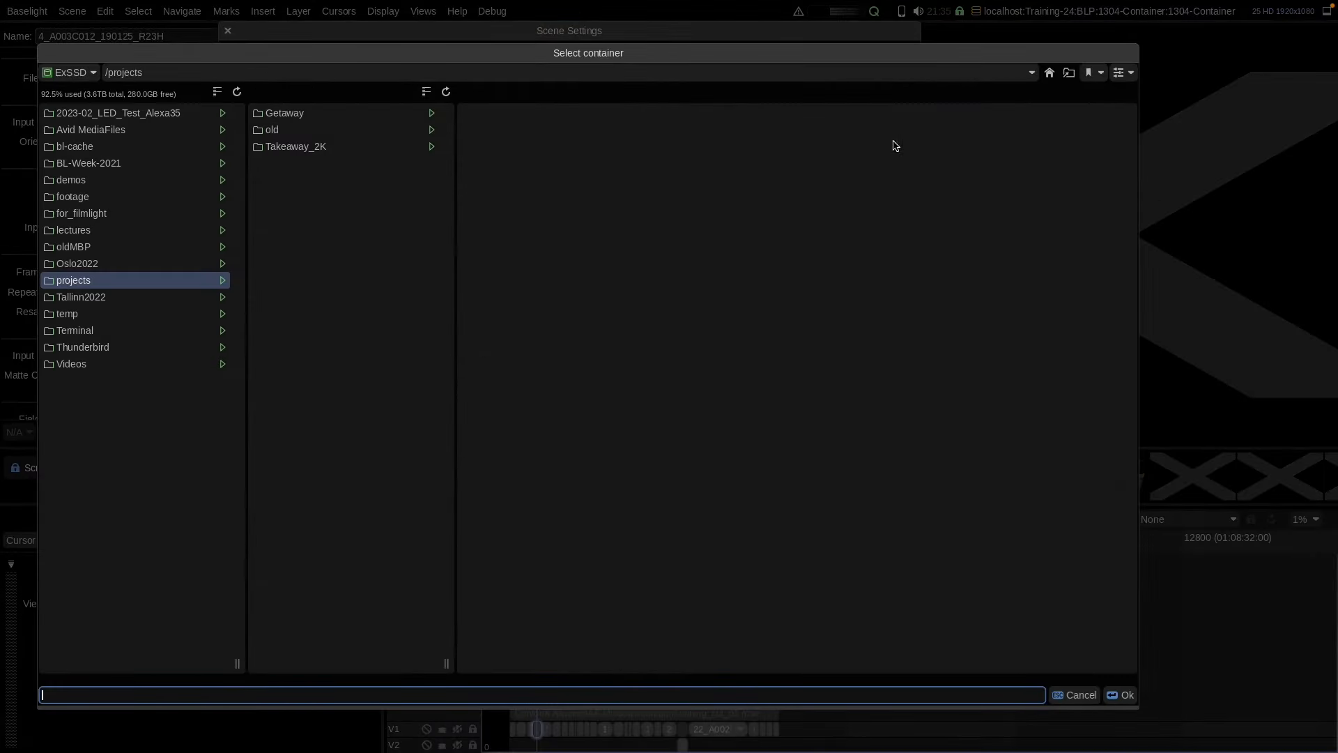
click(437, 131)
click(501, 114)
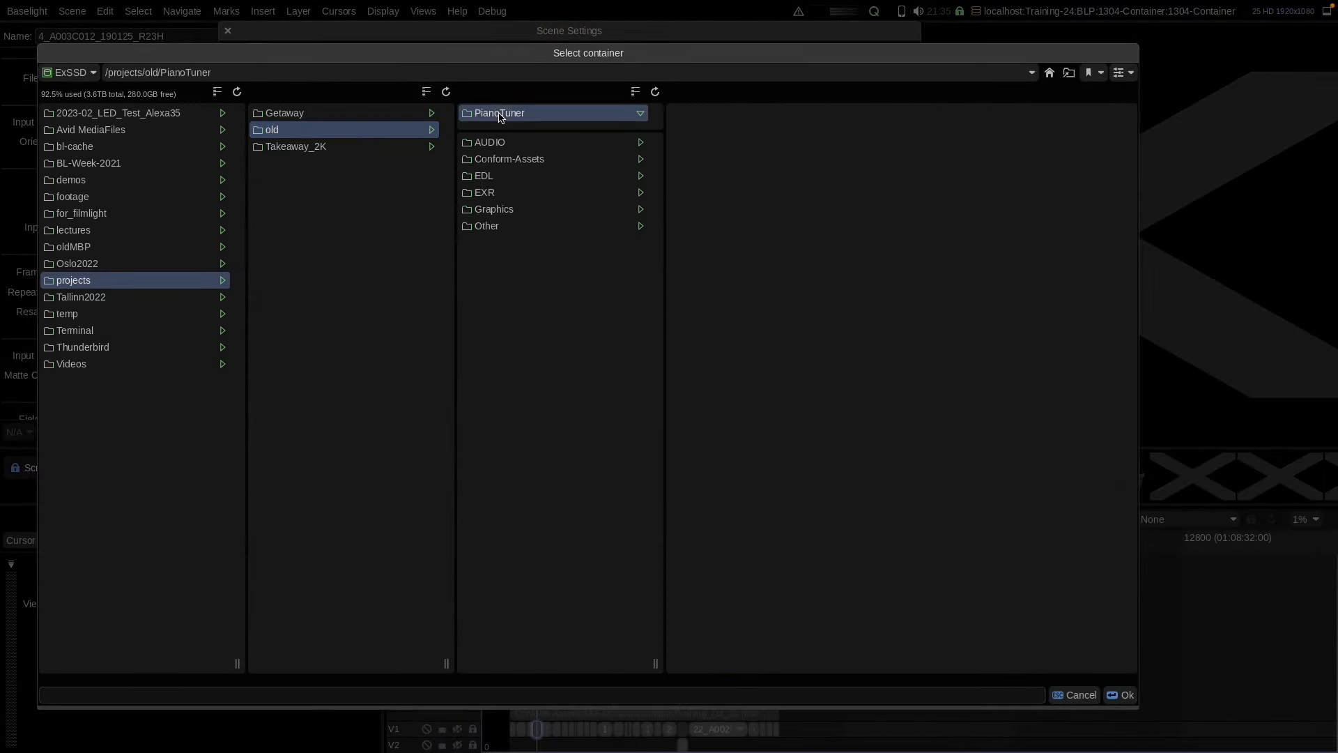
click(1127, 696)
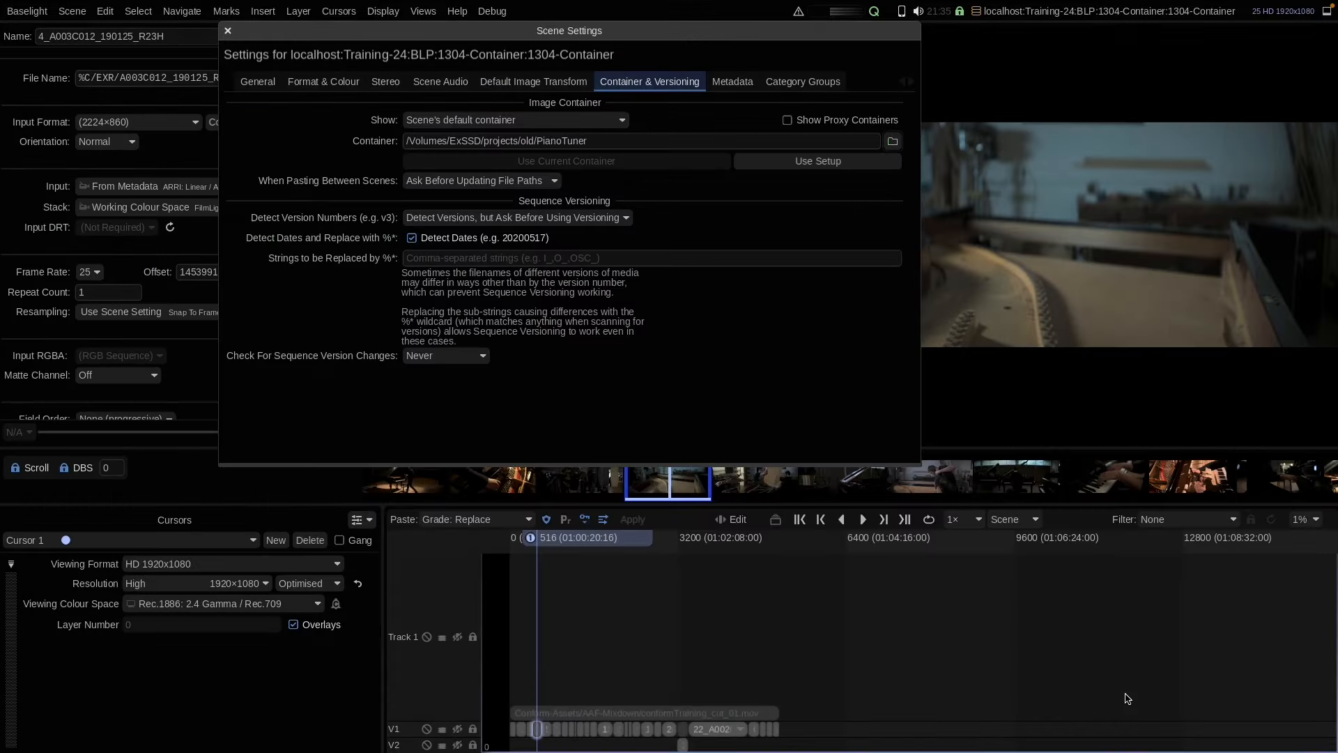
click(227, 31)
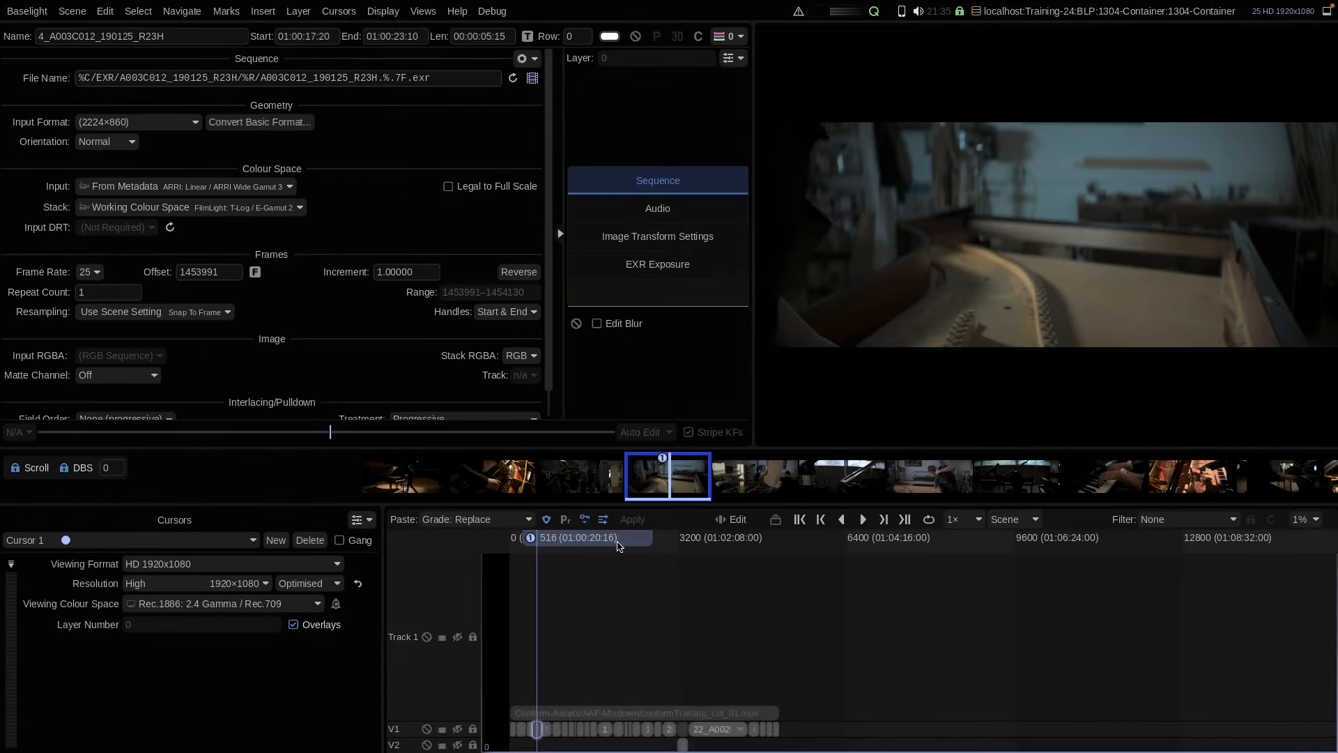
Go to shot 17_A002C007_190123_R23H on the timeline and add a LUT layer to it.
drag(592, 537, 656, 552)
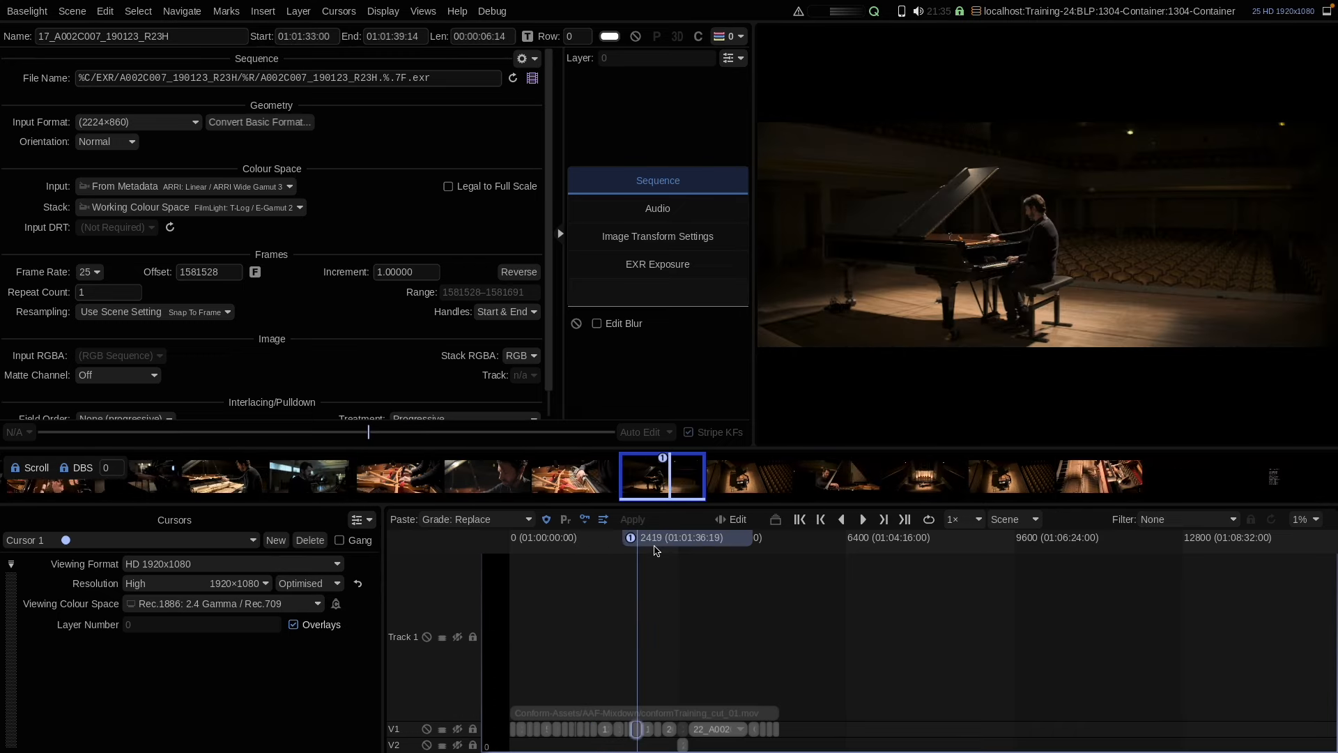
scroll(655, 555, up, 3)
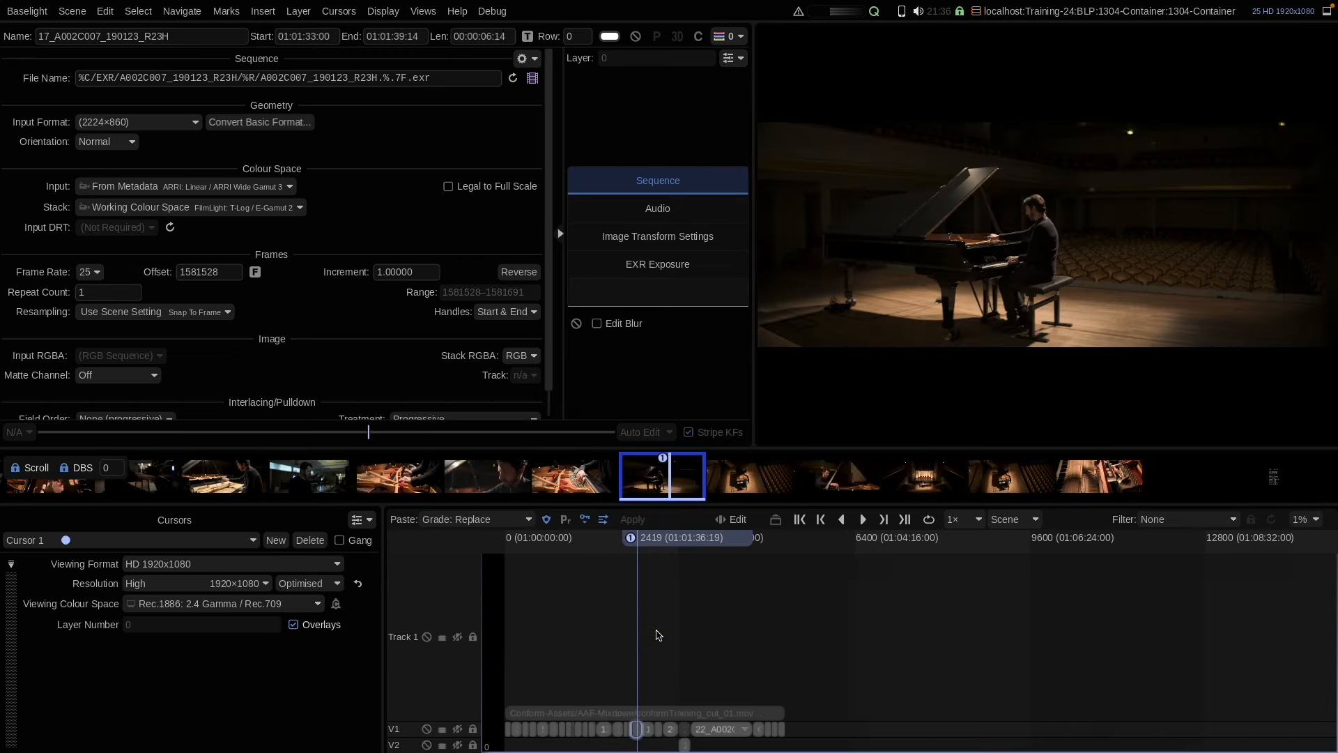
click(263, 12)
mouse_move(293, 52)
click(470, 303)
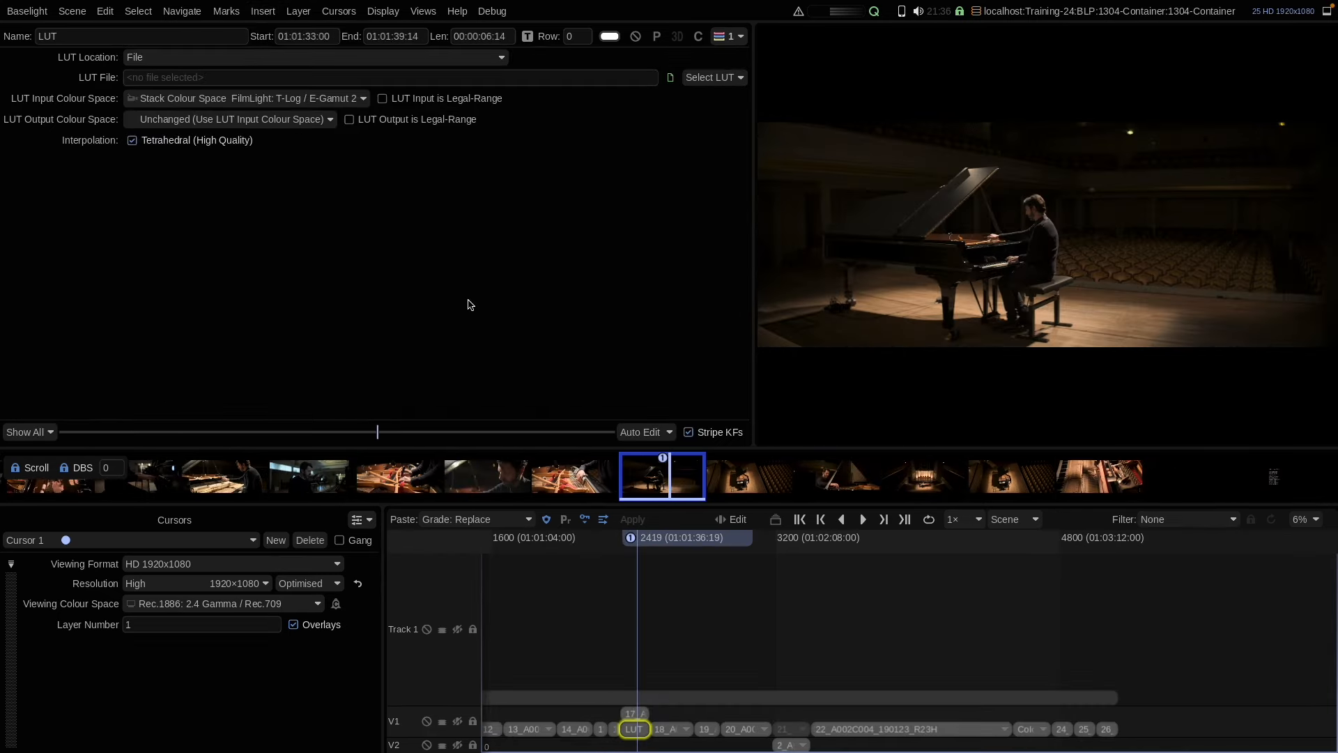
Load PianoTuner_Look_v1_ACEScg.csp from the relocated PianoTuner project's Other folder on ExSSD as the layer's LUT file.
click(669, 77)
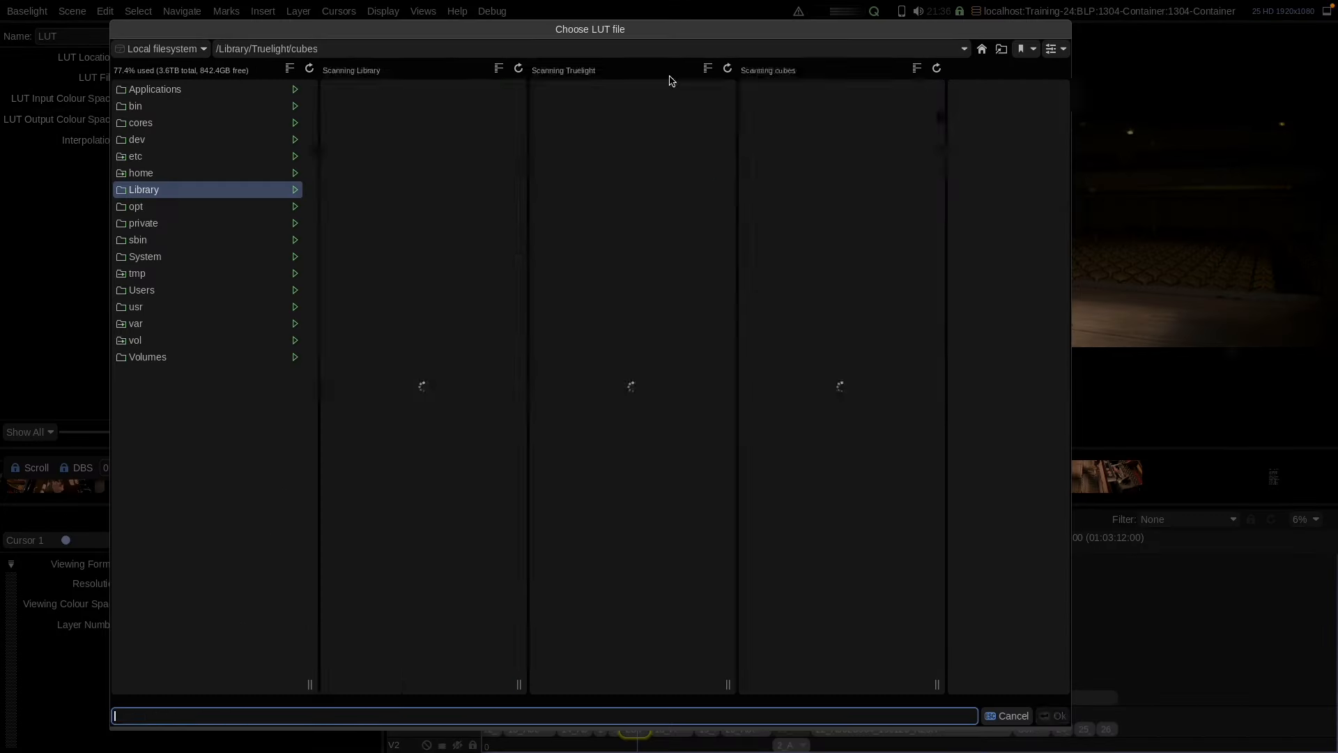
click(177, 356)
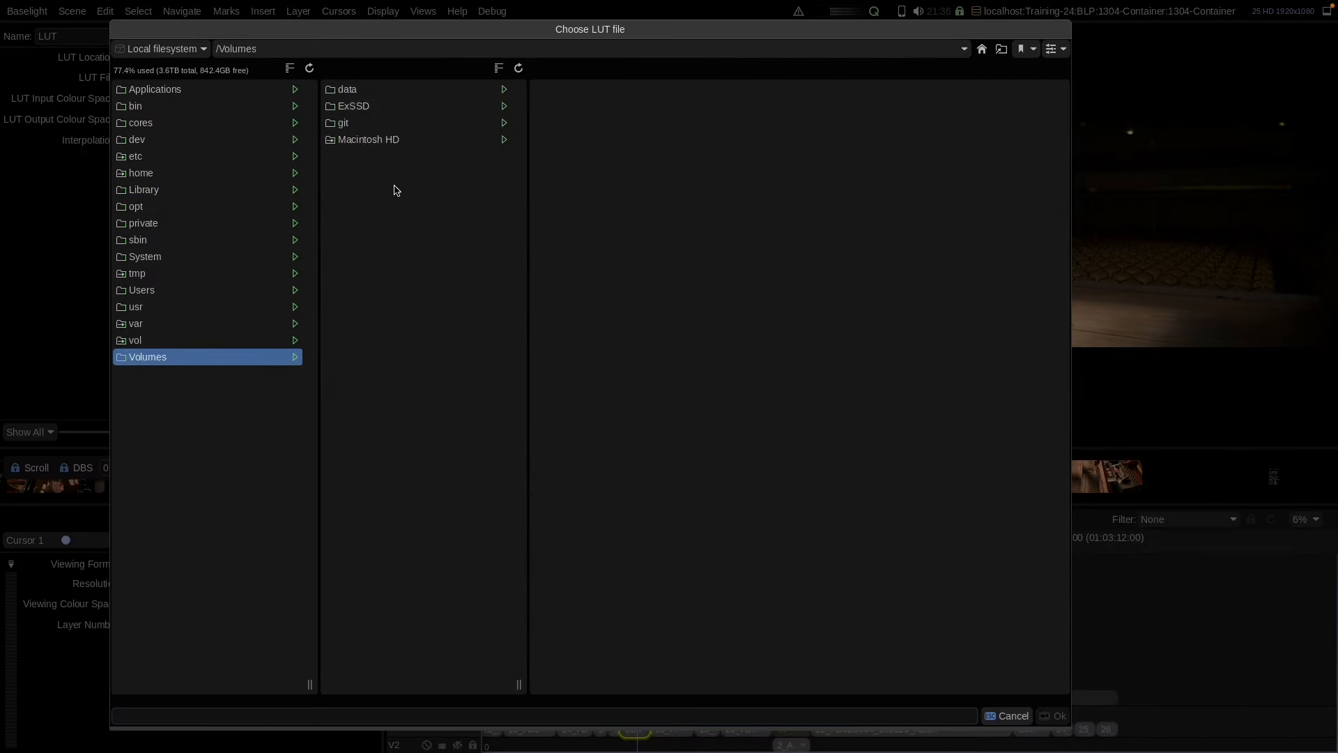
double_click(413, 106)
click(220, 258)
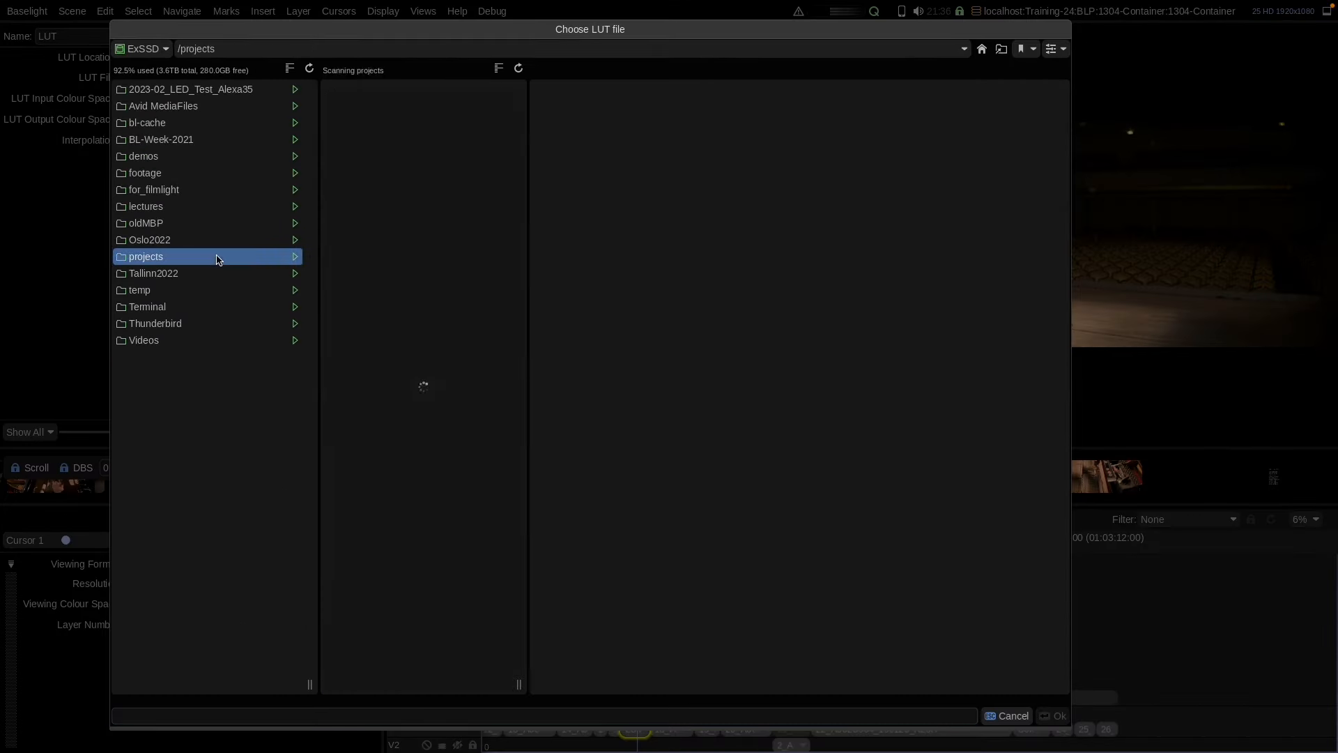
click(416, 107)
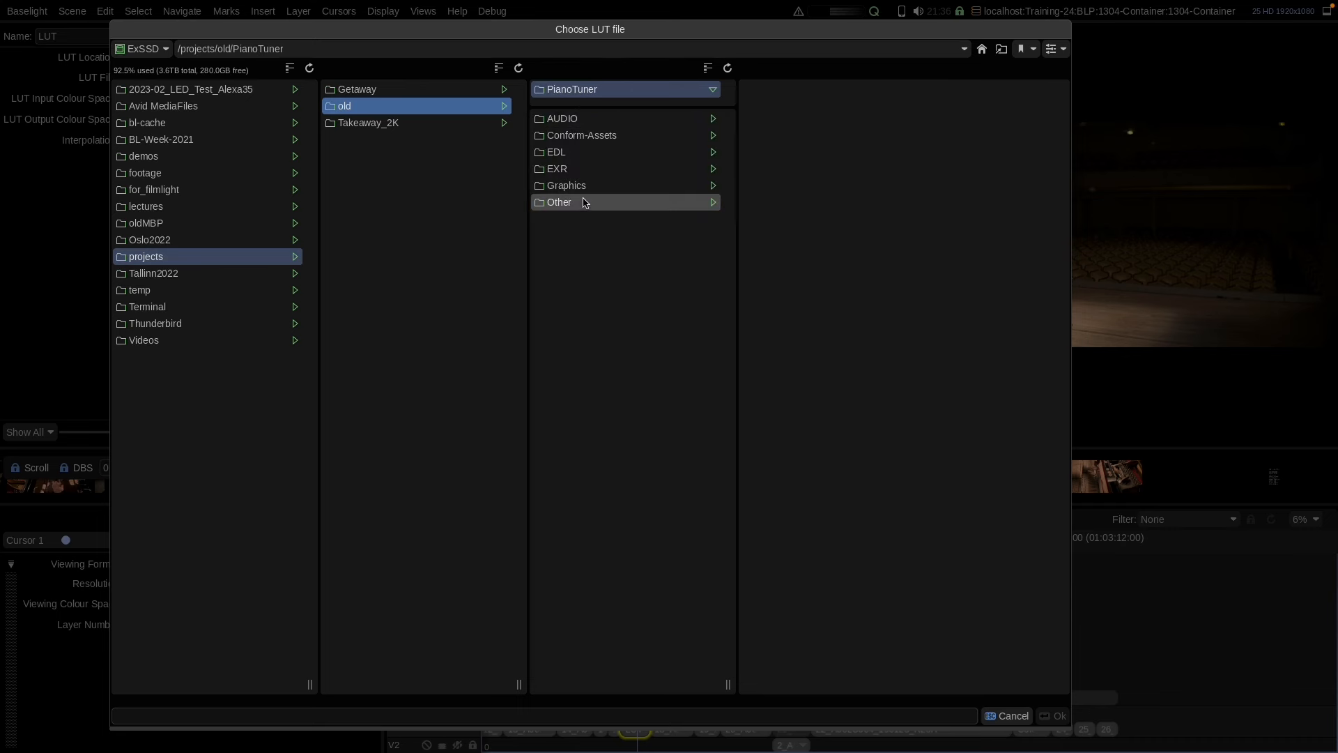
click(589, 203)
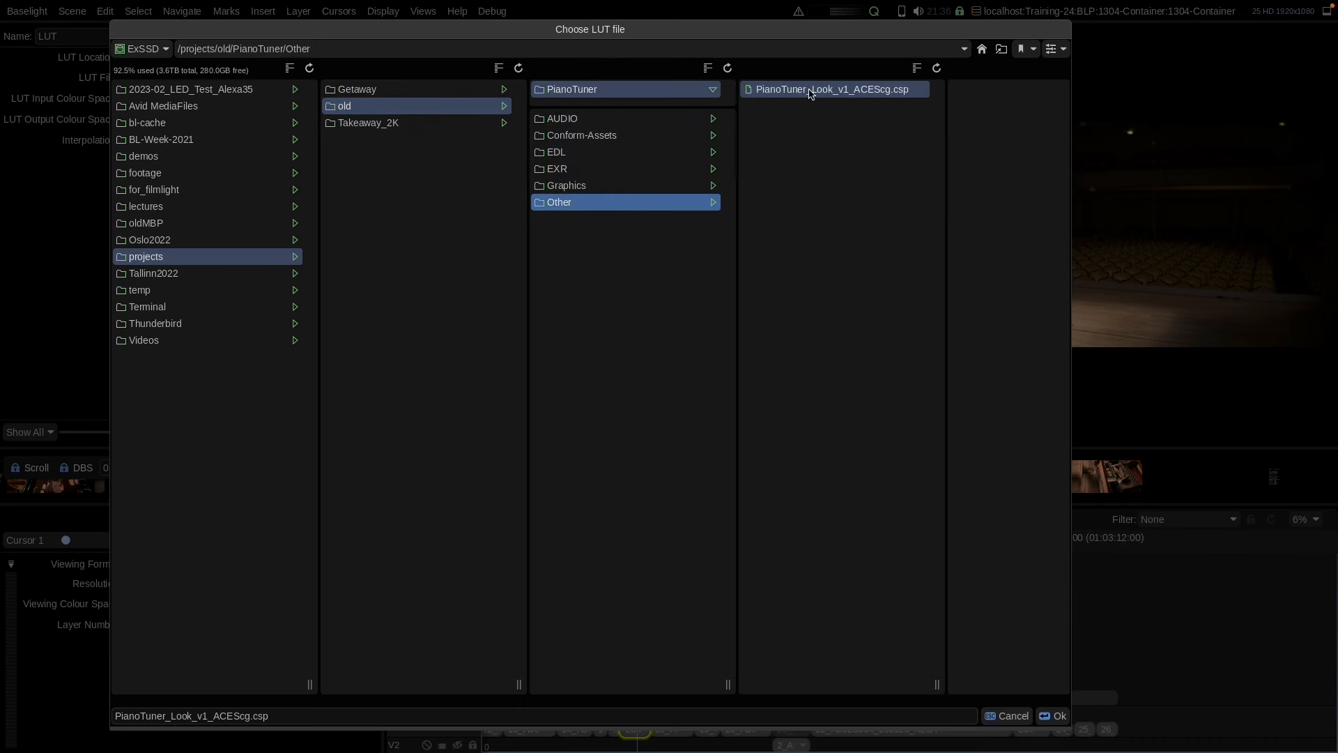
double_click(860, 95)
Set the LUT input colour space to ACEScg: Linear / AP1 and check the graded shot.
click(203, 100)
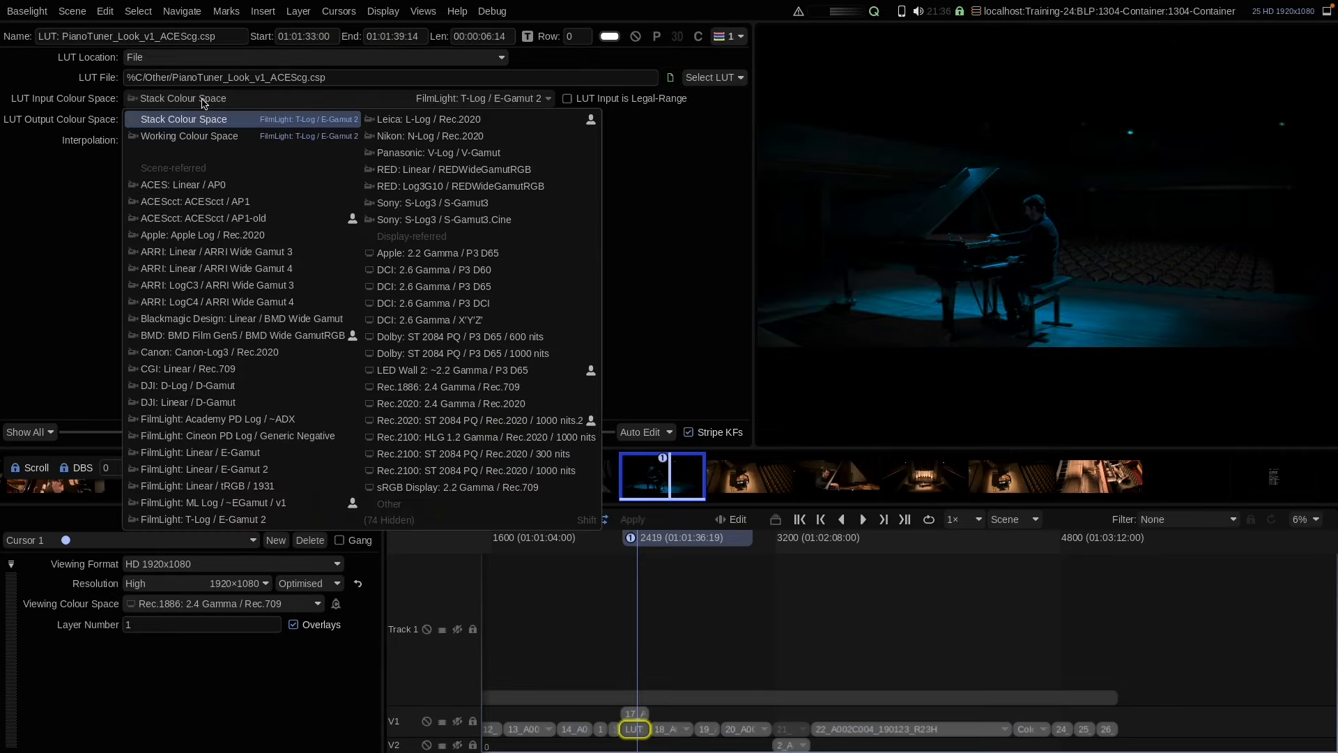
key(shift)
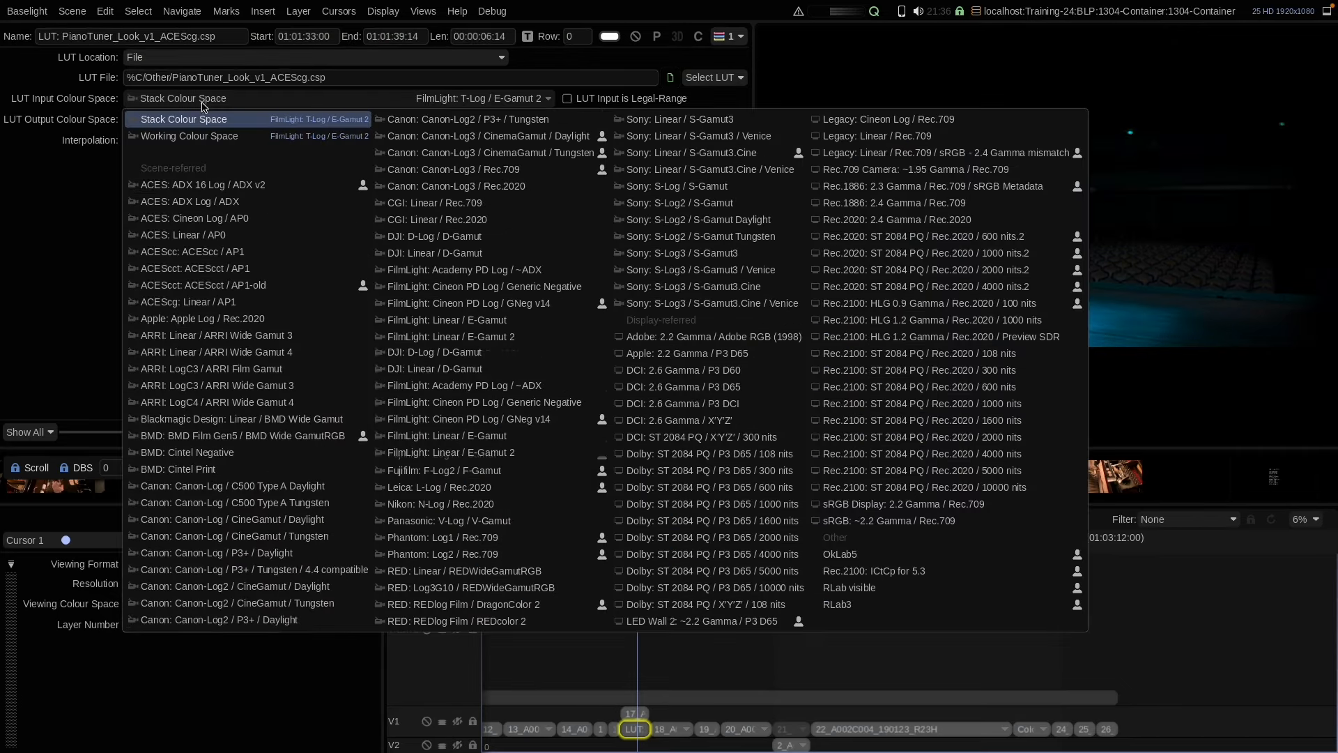
click(207, 303)
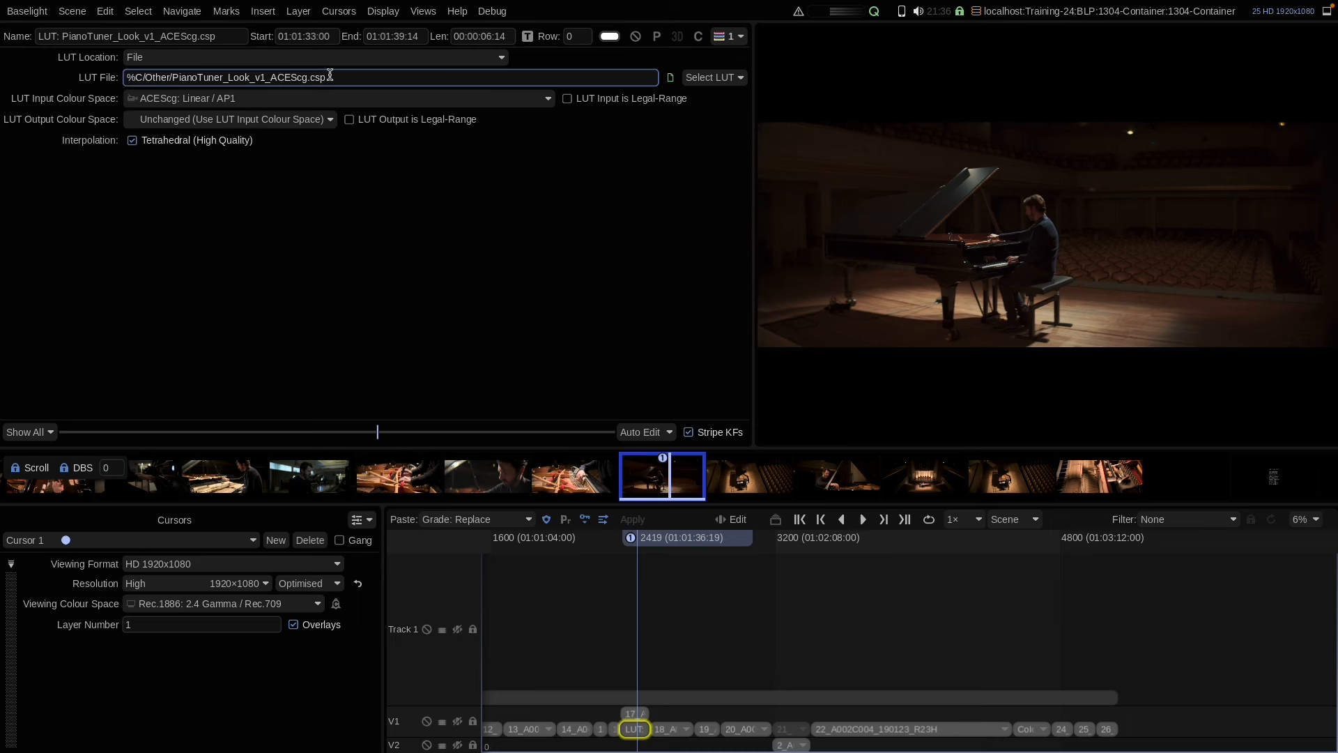
drag(682, 535, 678, 543)
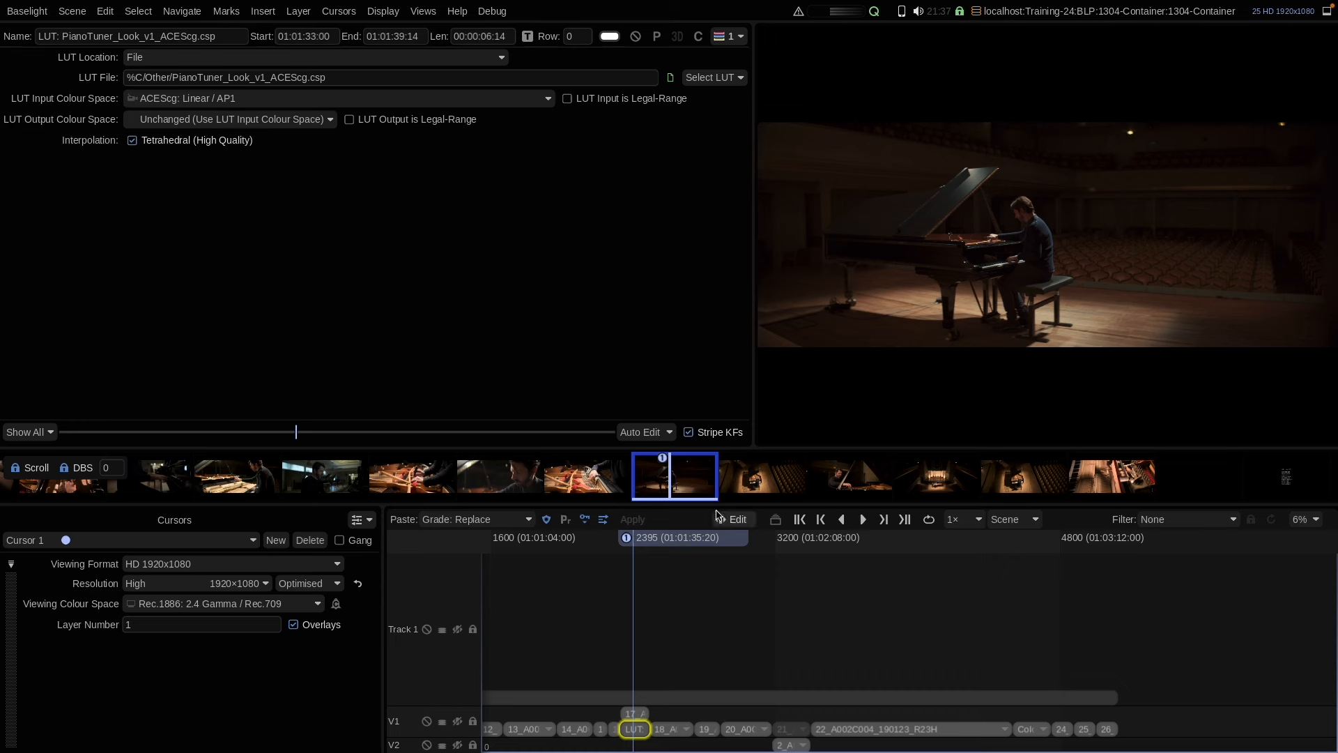
Examine the default container directories for new scenes in the active setup's editor, and close Setups.
click(27, 11)
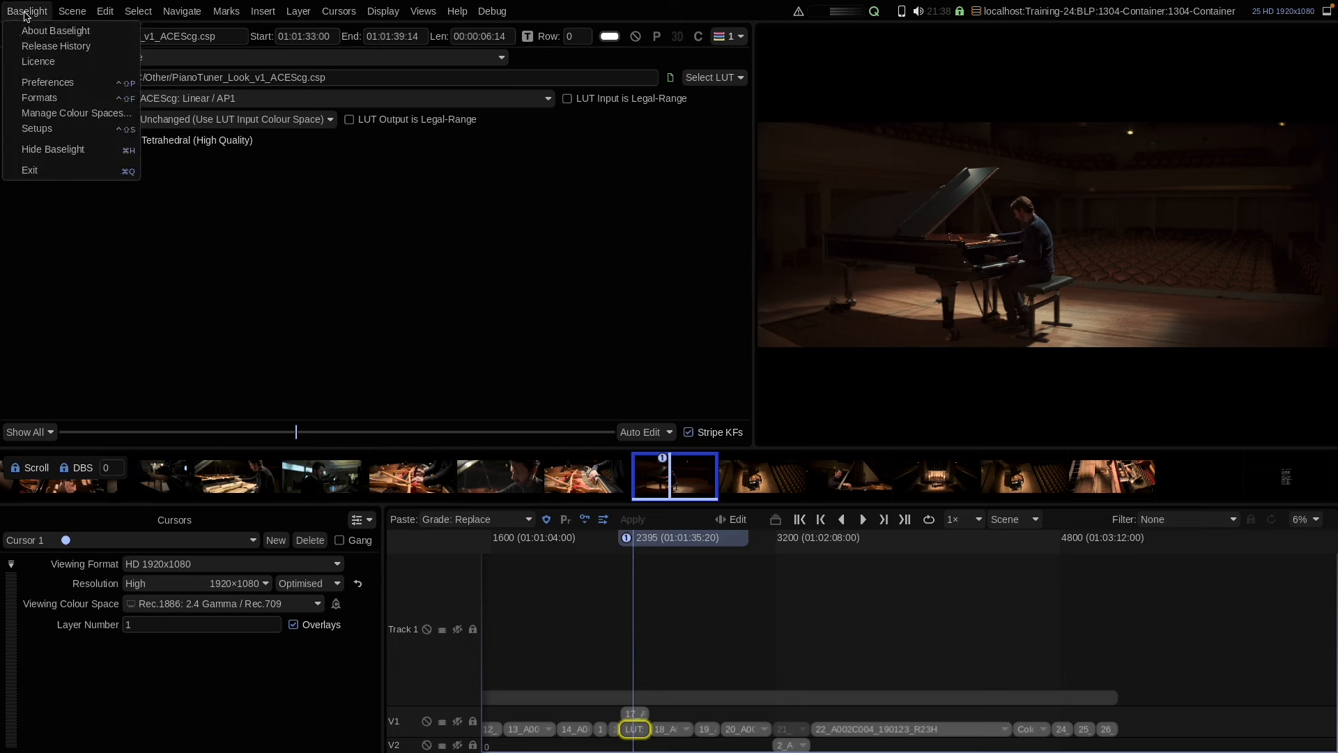
click(37, 130)
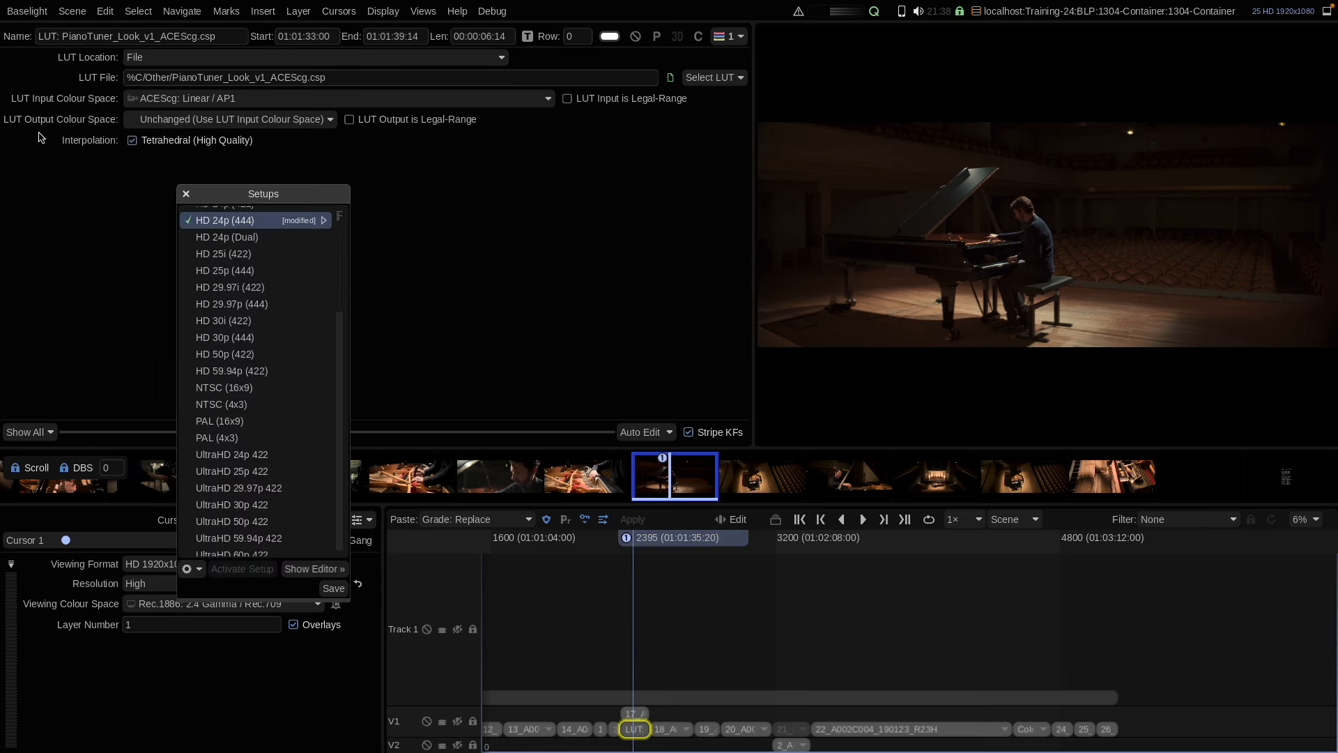
click(313, 571)
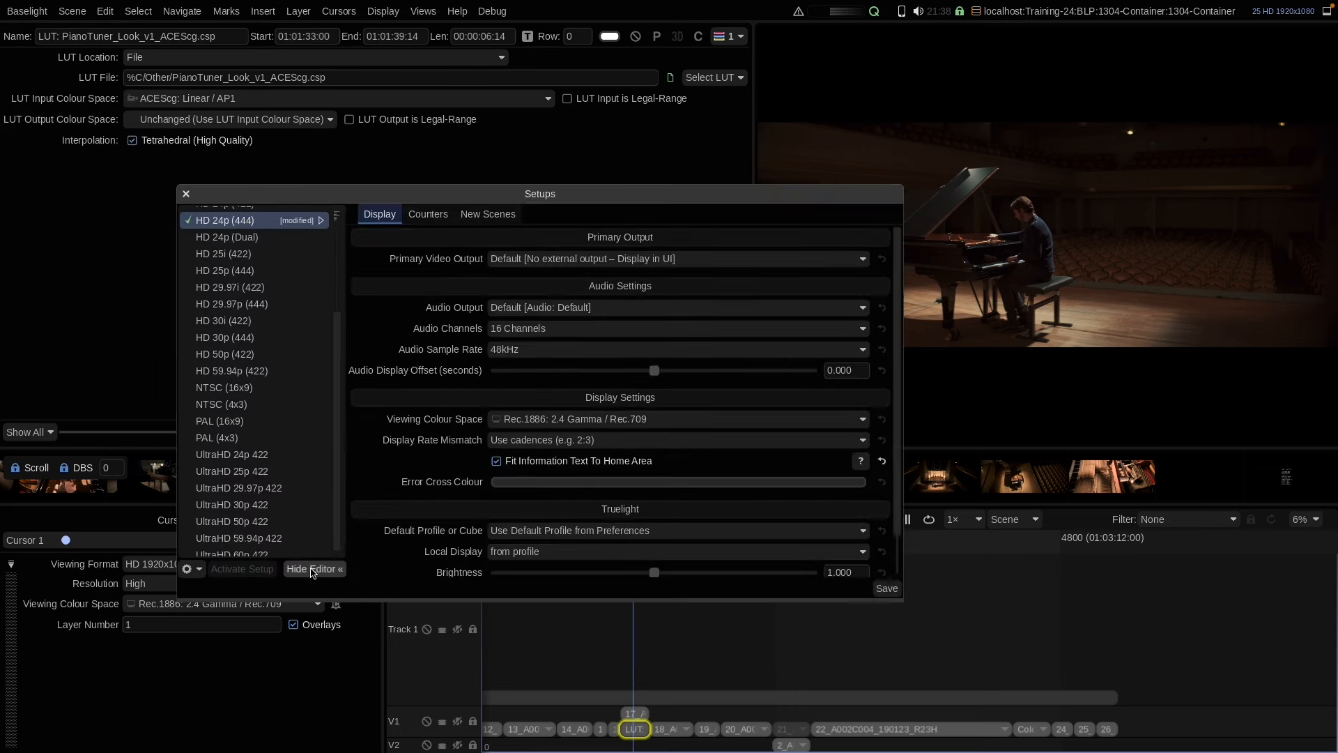
click(480, 218)
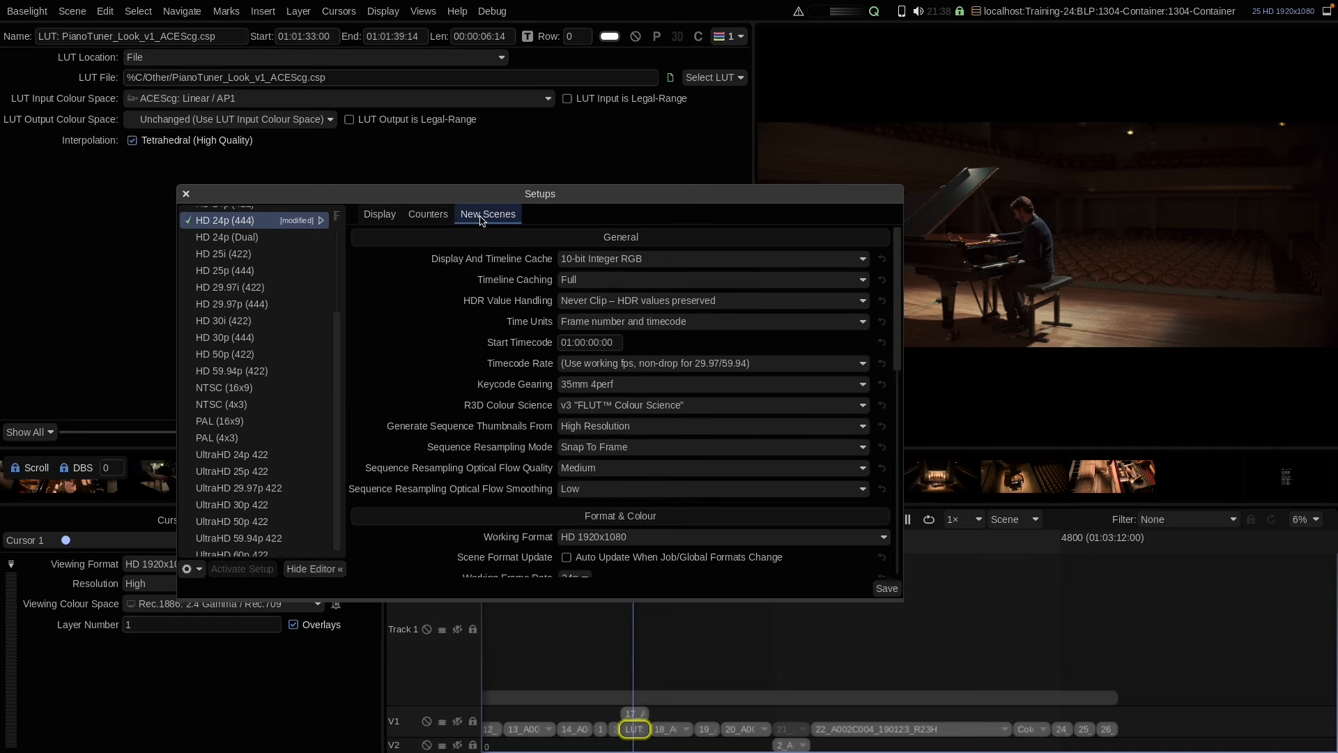
drag(897, 285, 884, 526)
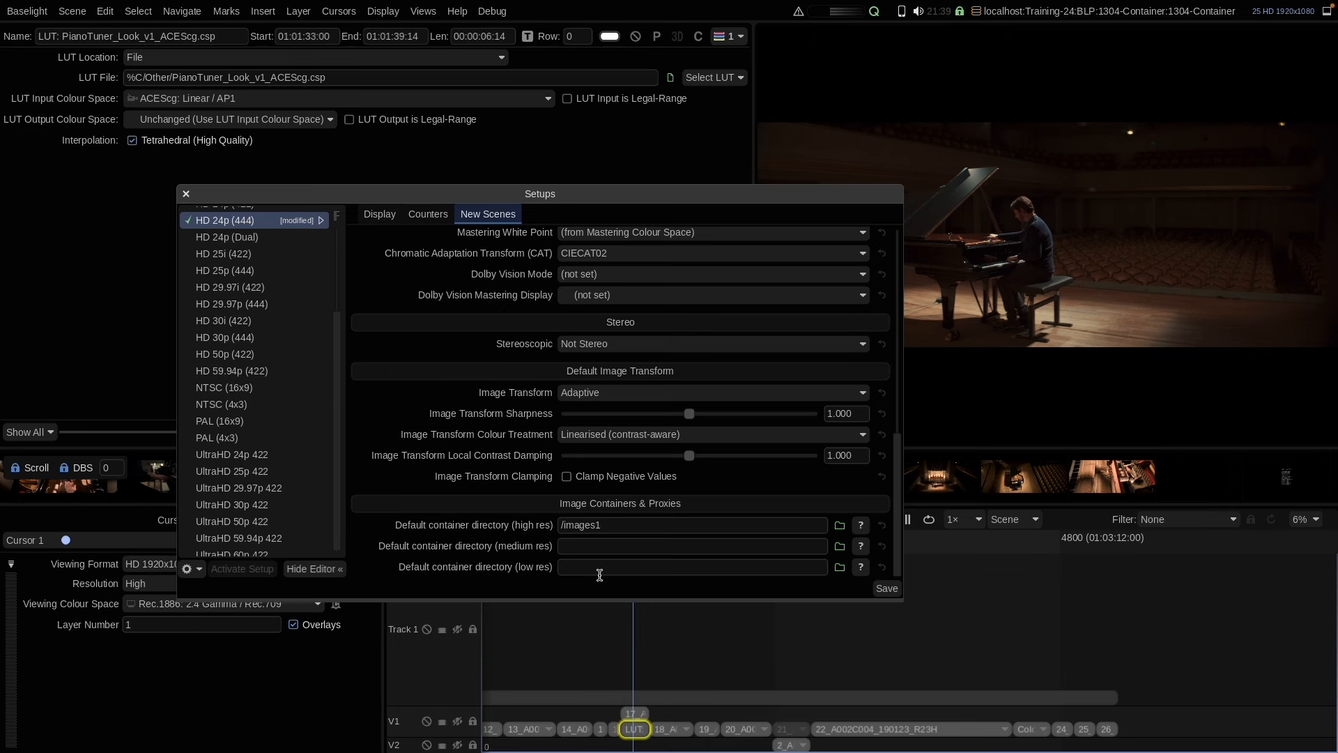
click(562, 525)
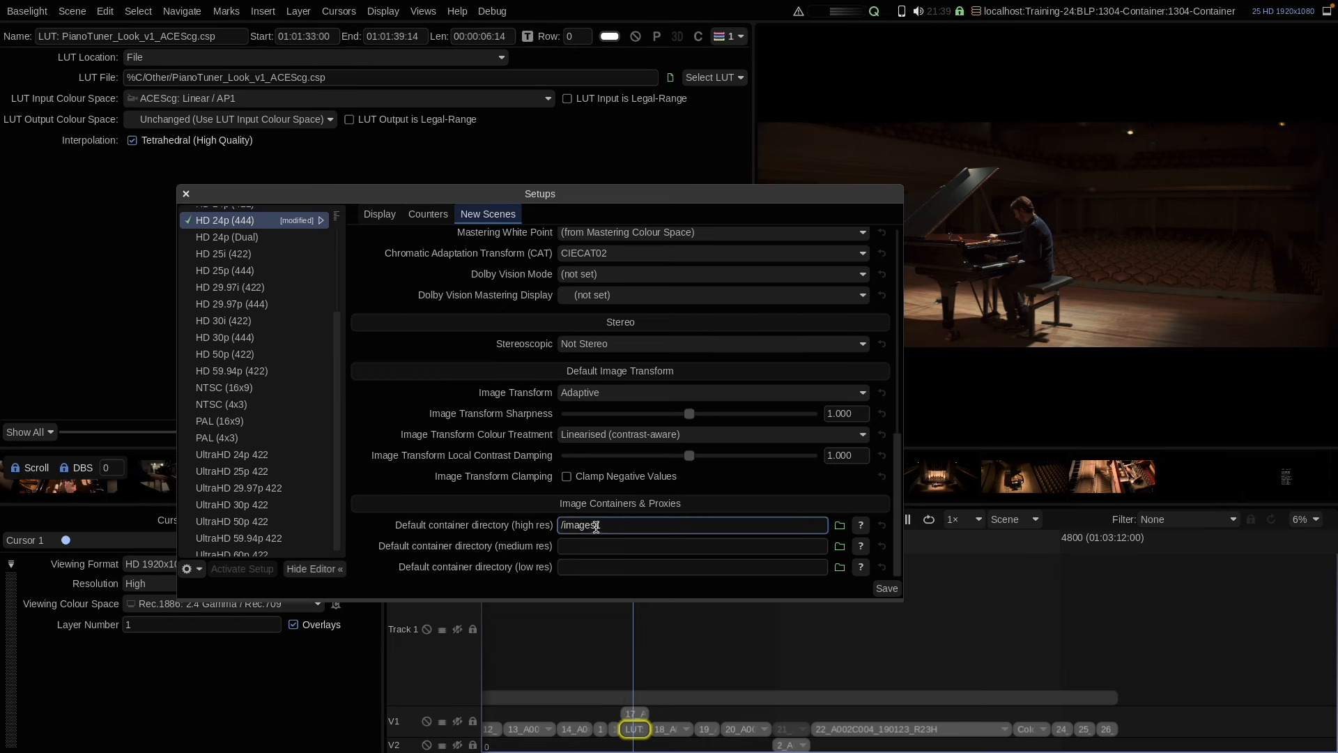
click(186, 195)
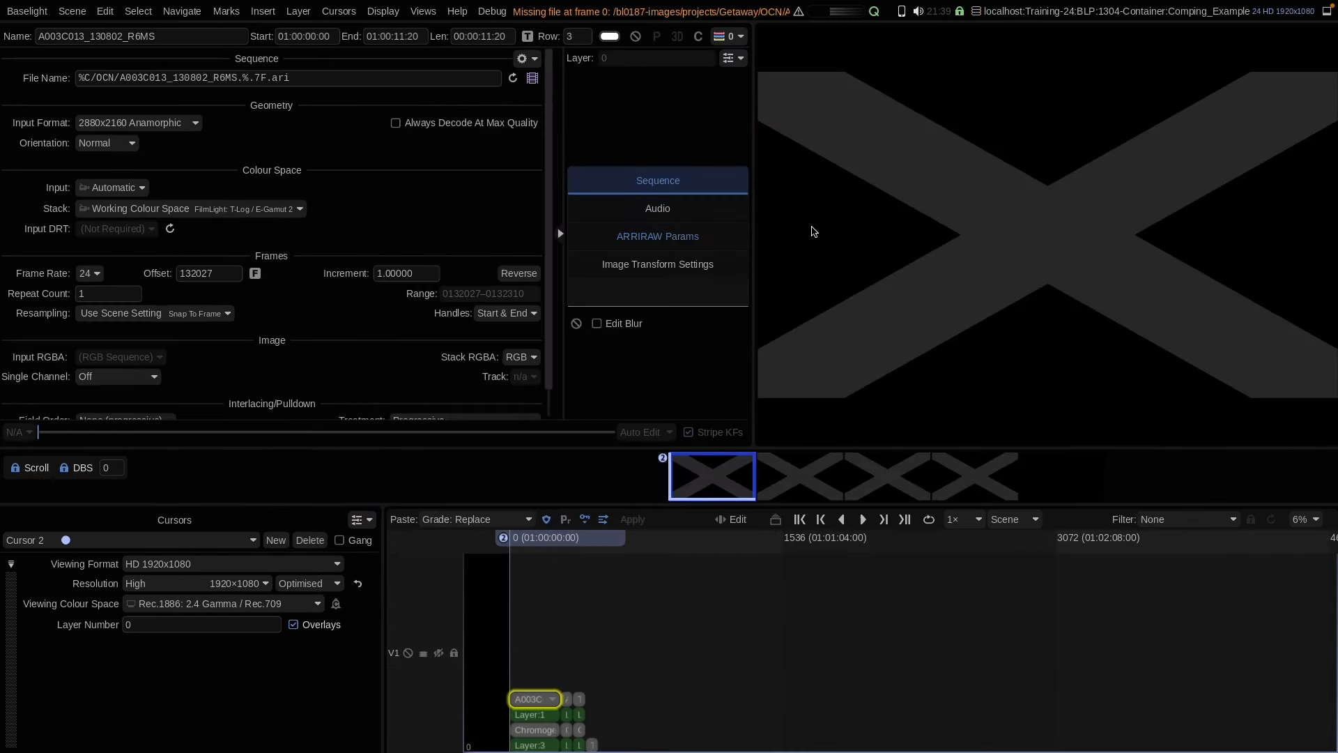
Move through the first shot of the Comping_Example scene and examine the container prefix in its file name.
scroll(573, 642, up, 5)
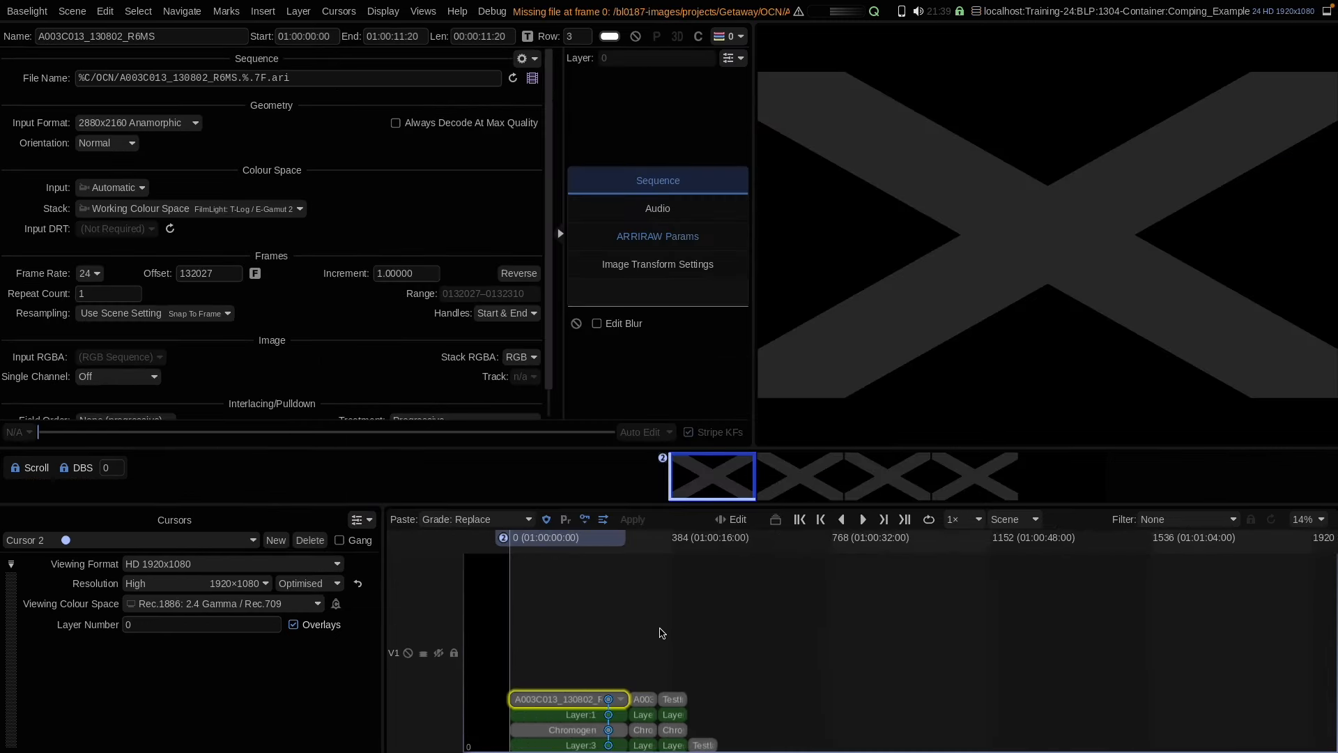
drag(544, 535, 631, 690)
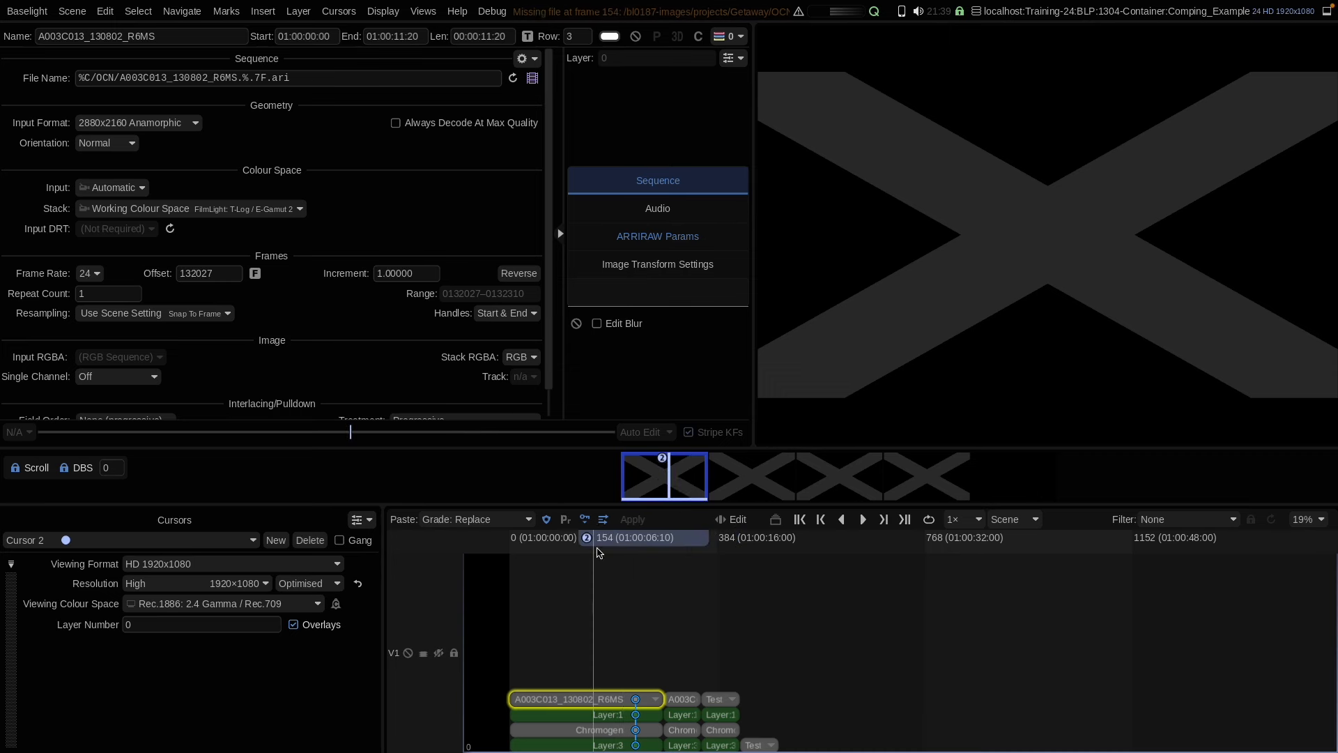
mouse_move(607, 539)
mouse_down()
mouse_move(646, 544)
mouse_move(568, 543)
mouse_move(606, 543)
mouse_up()
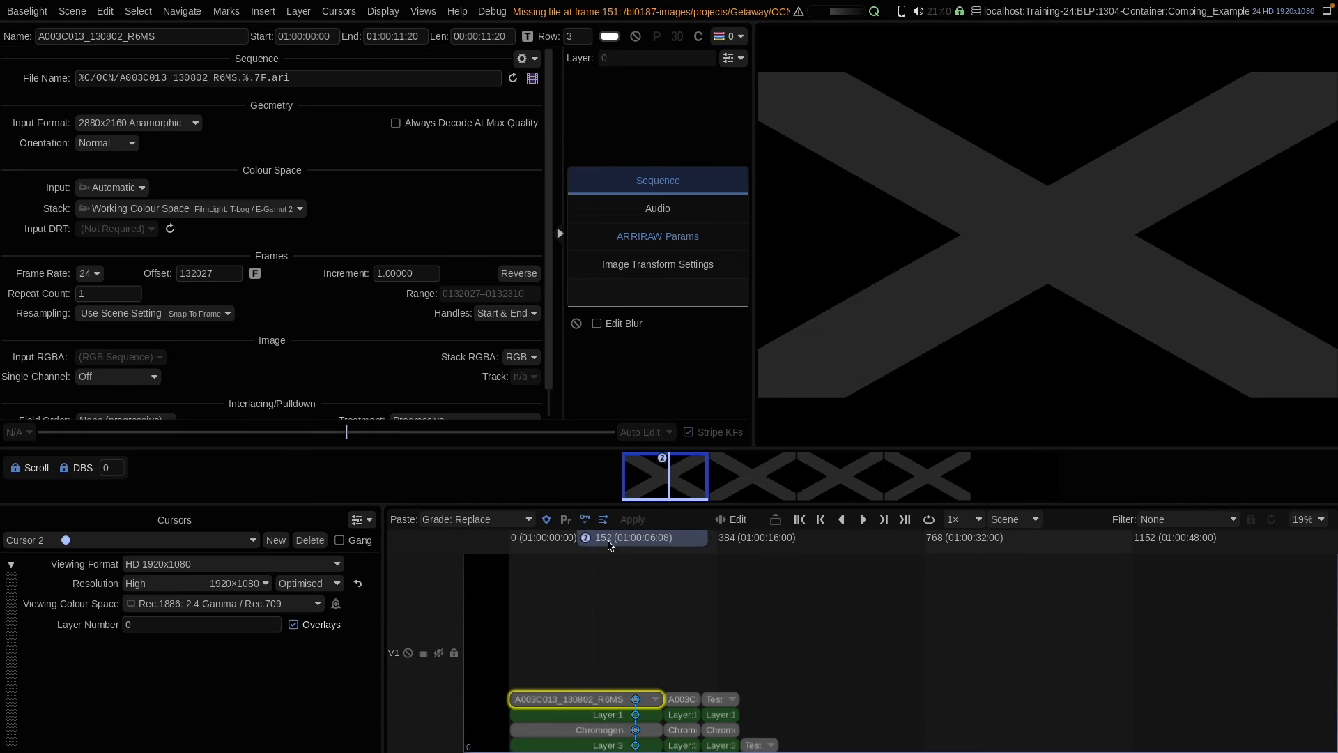
click(92, 78)
Examine the Comping_Example scene's container path in Scene Settings, and return to the shot's file name.
click(423, 11)
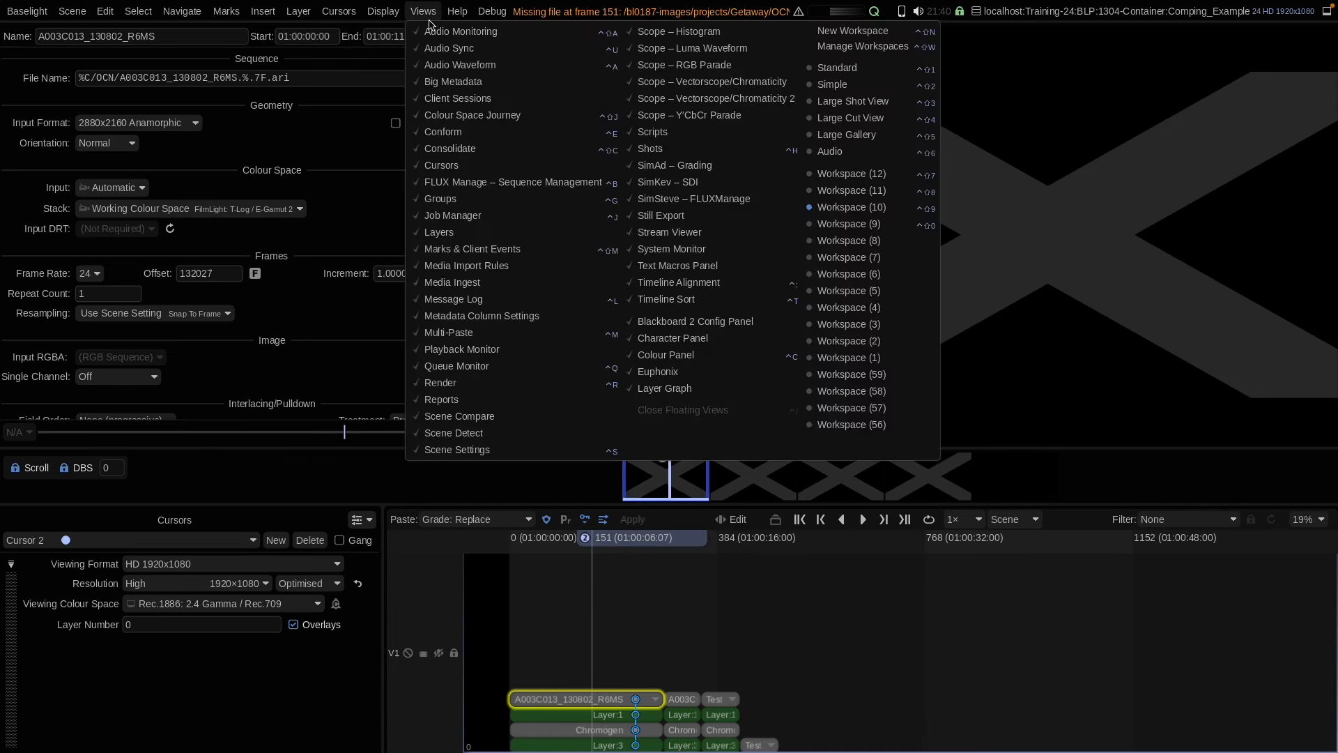
click(457, 448)
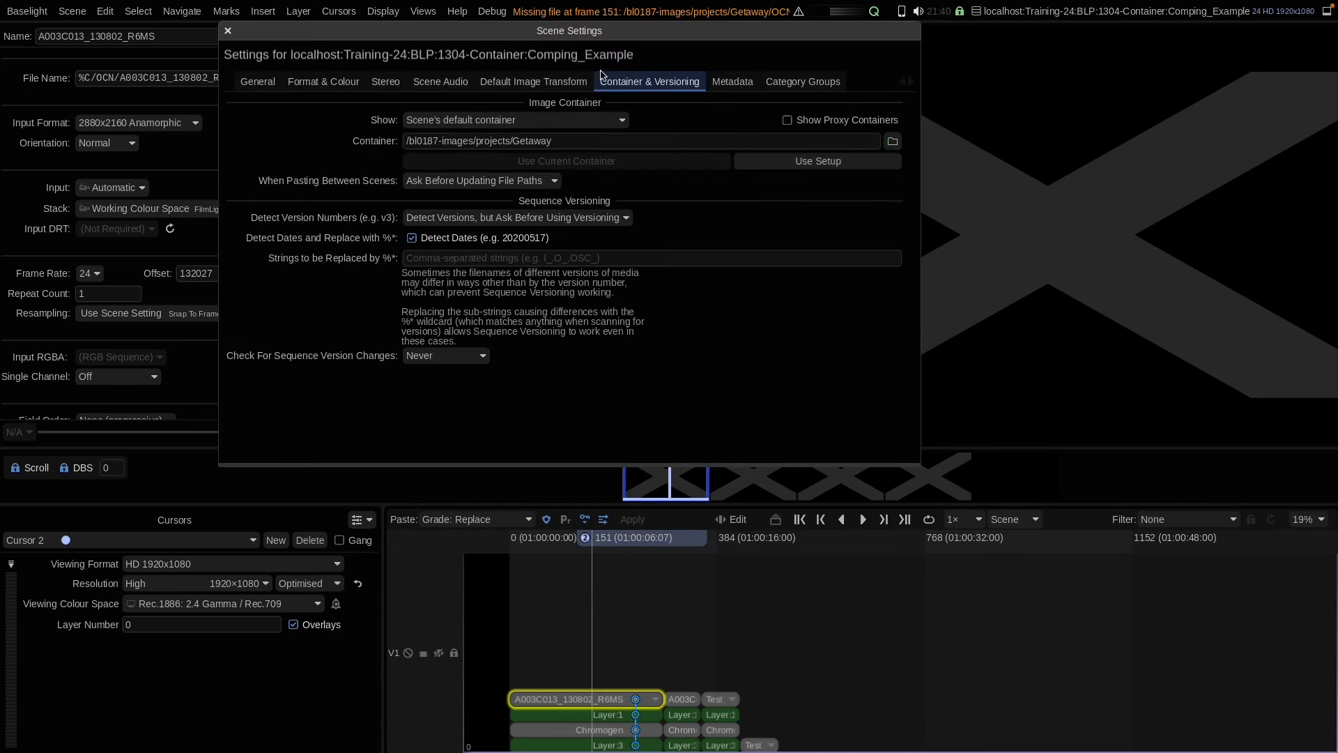
click(412, 141)
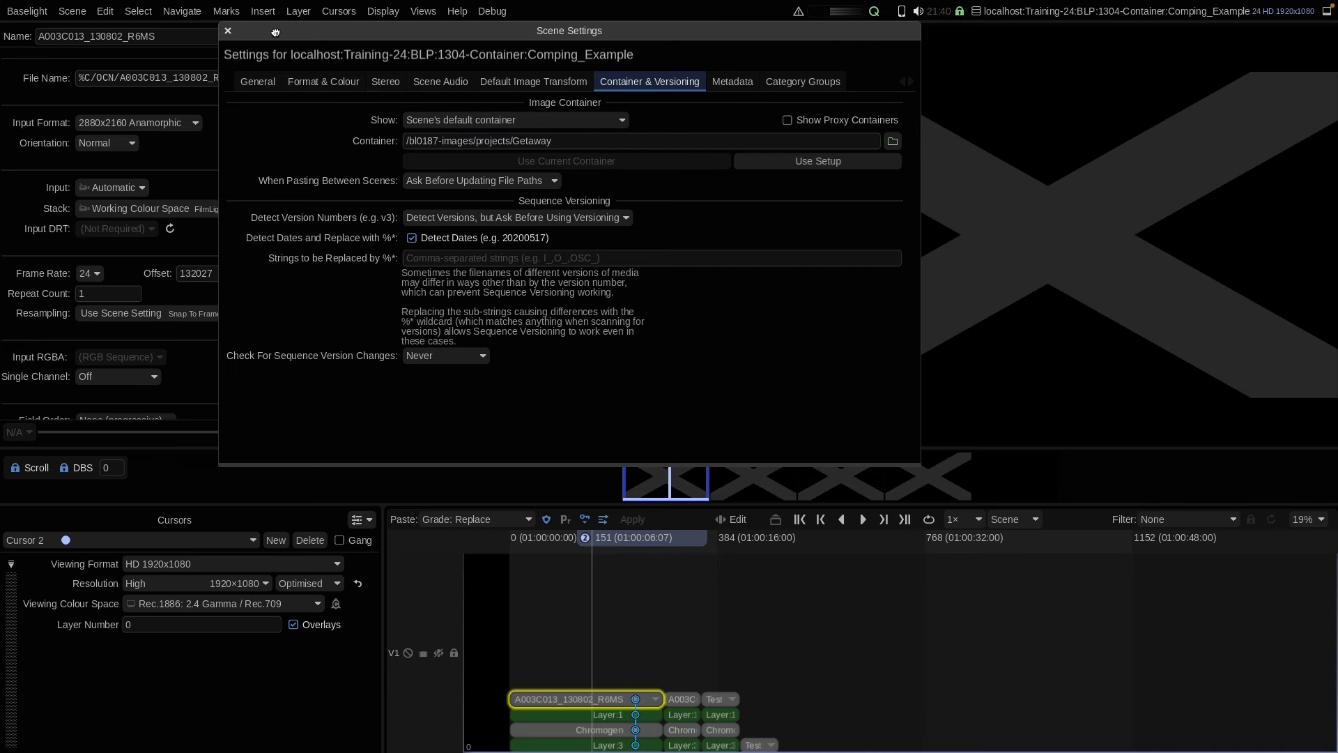
drag(275, 32, 263, 148)
click(216, 153)
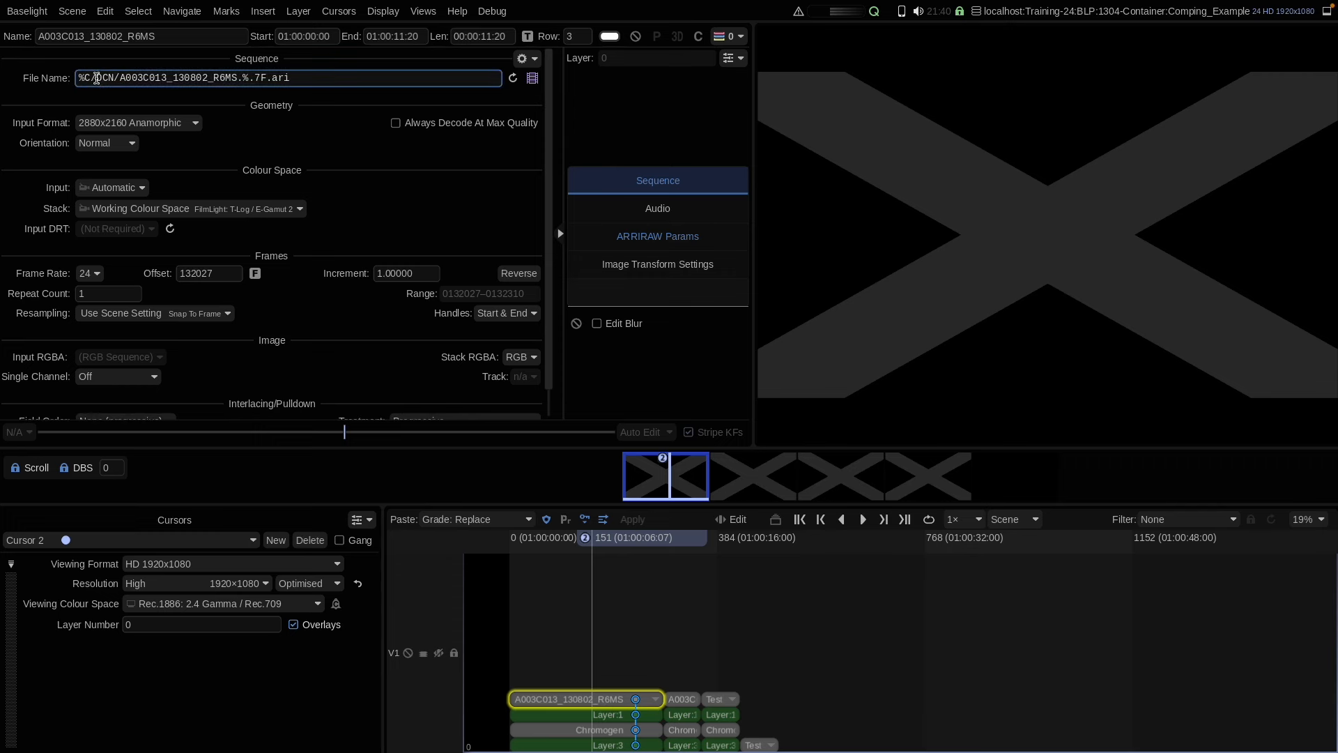
Examine the container prefix in the file names of the timeline's second and third shots, and return to the first shot.
click(692, 538)
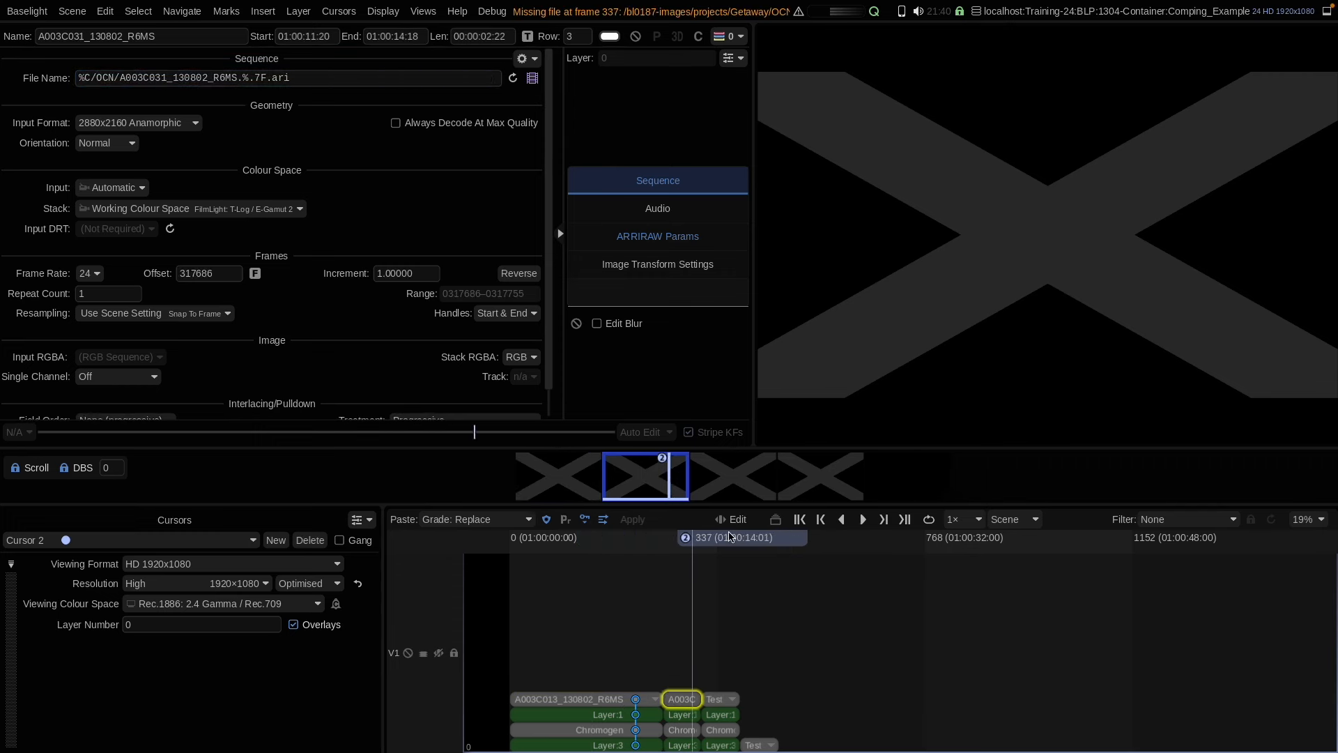
click(733, 538)
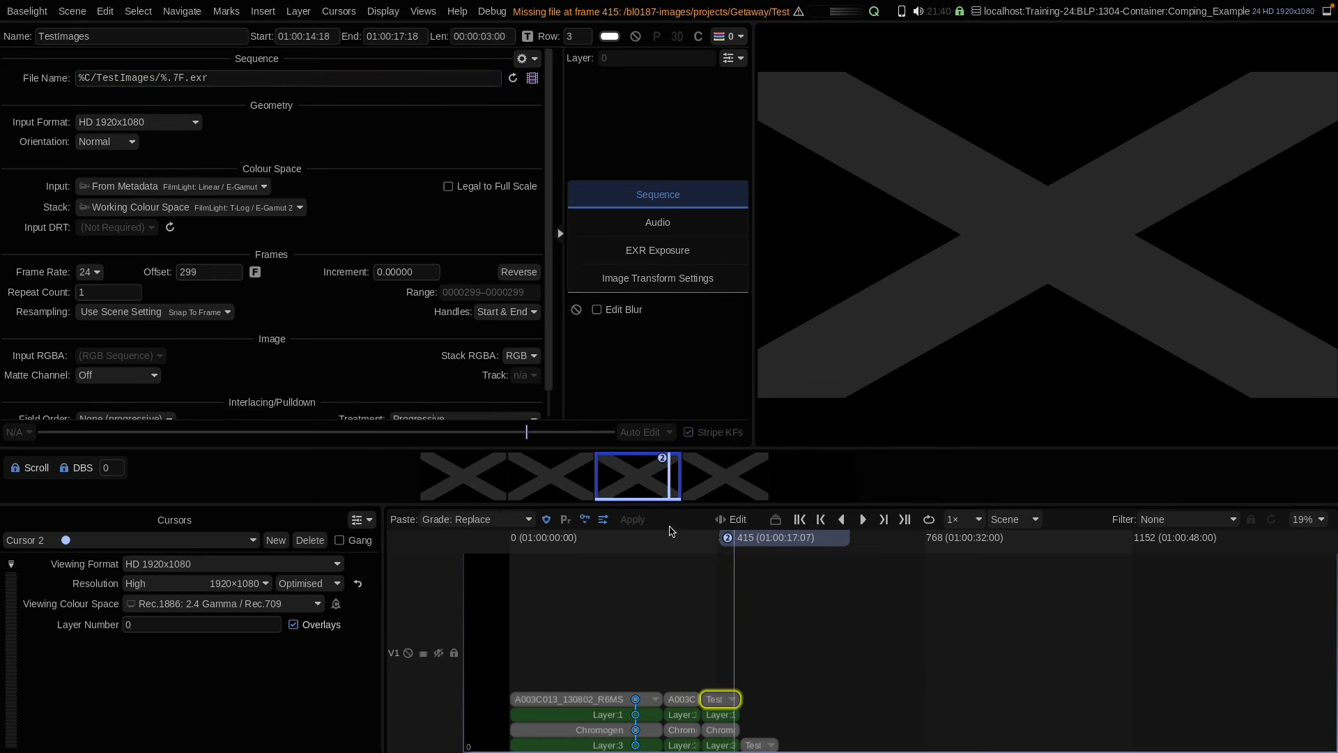
drag(769, 536, 615, 565)
Try pointing the Comping_Example scene's container to the Getaway folder in ExSSD's projects directory, and close Scene Settings.
click(423, 11)
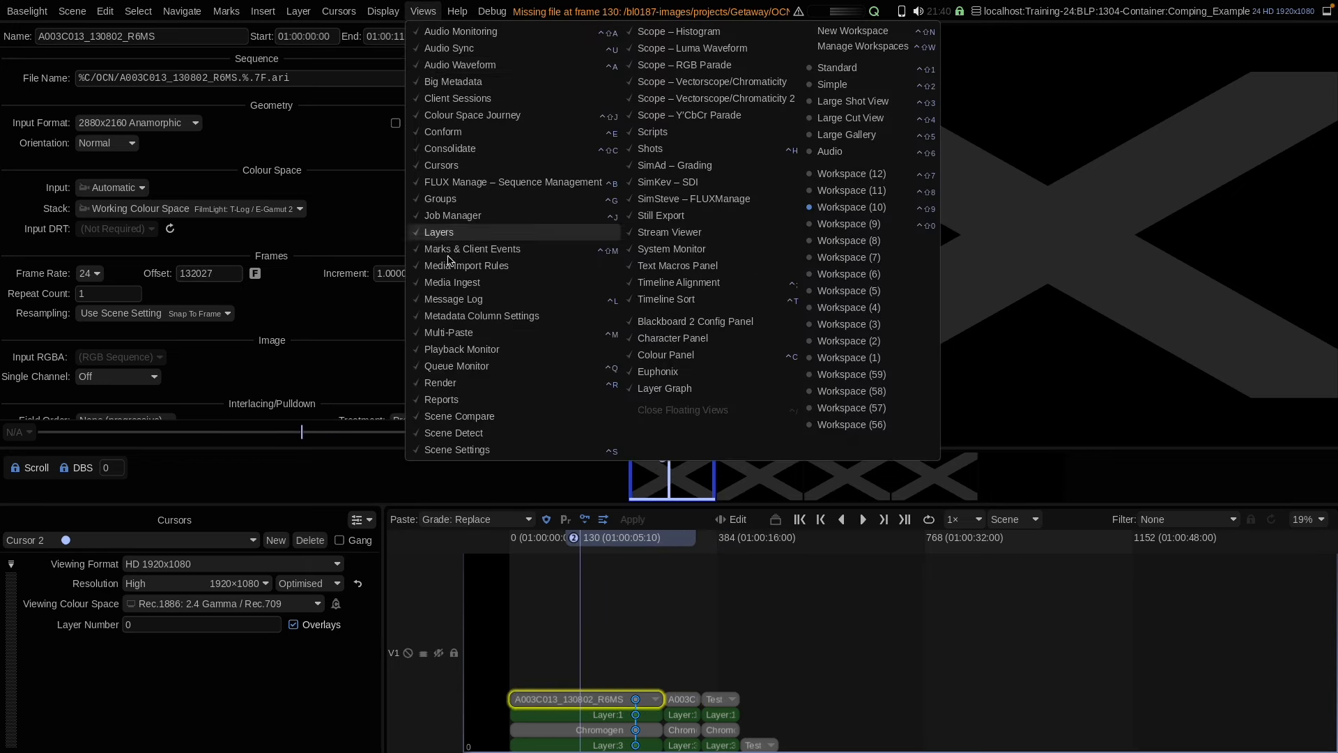
click(464, 449)
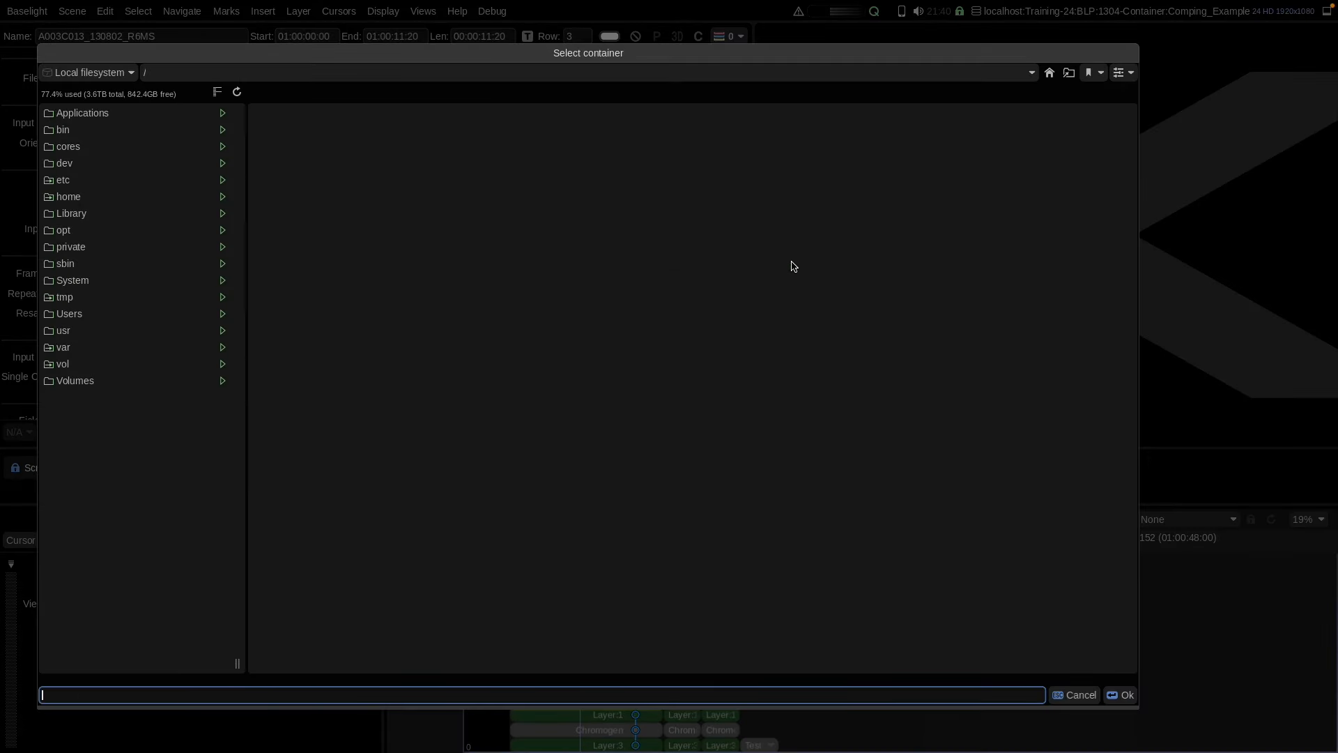
click(154, 380)
double_click(342, 131)
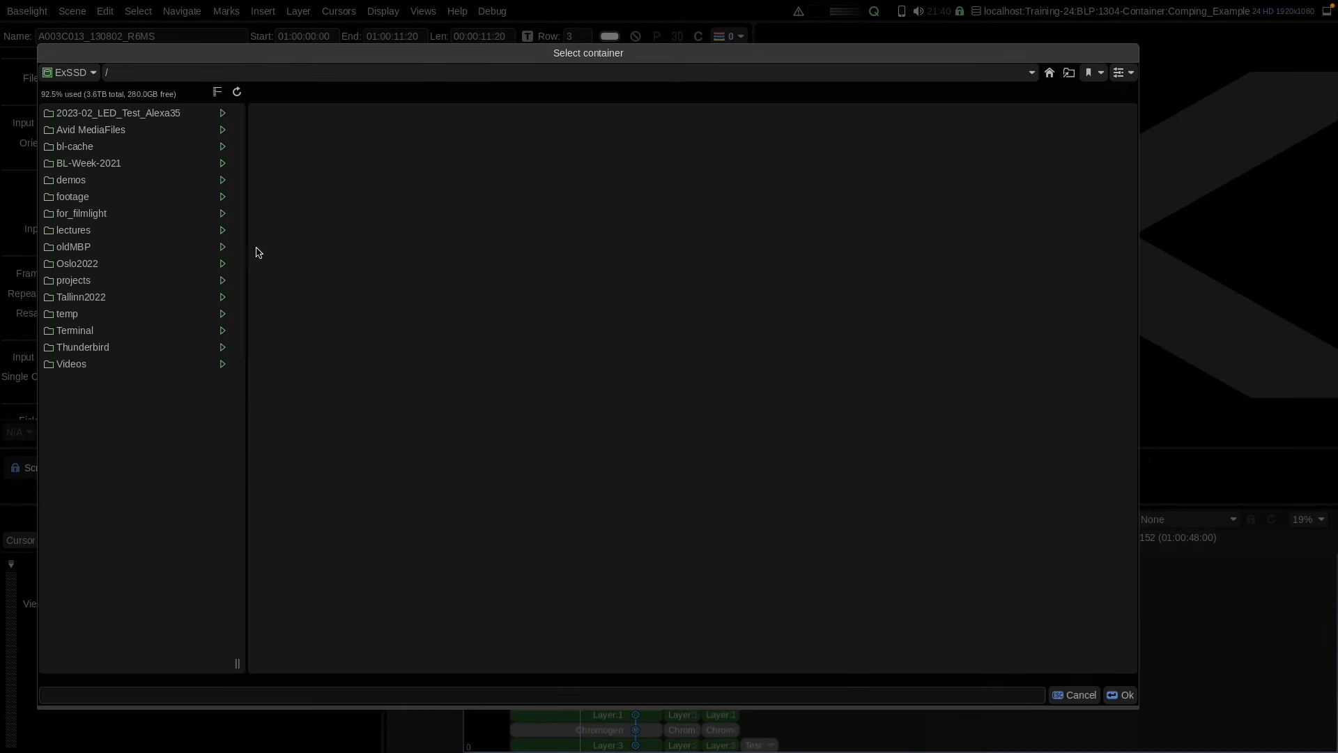
click(160, 279)
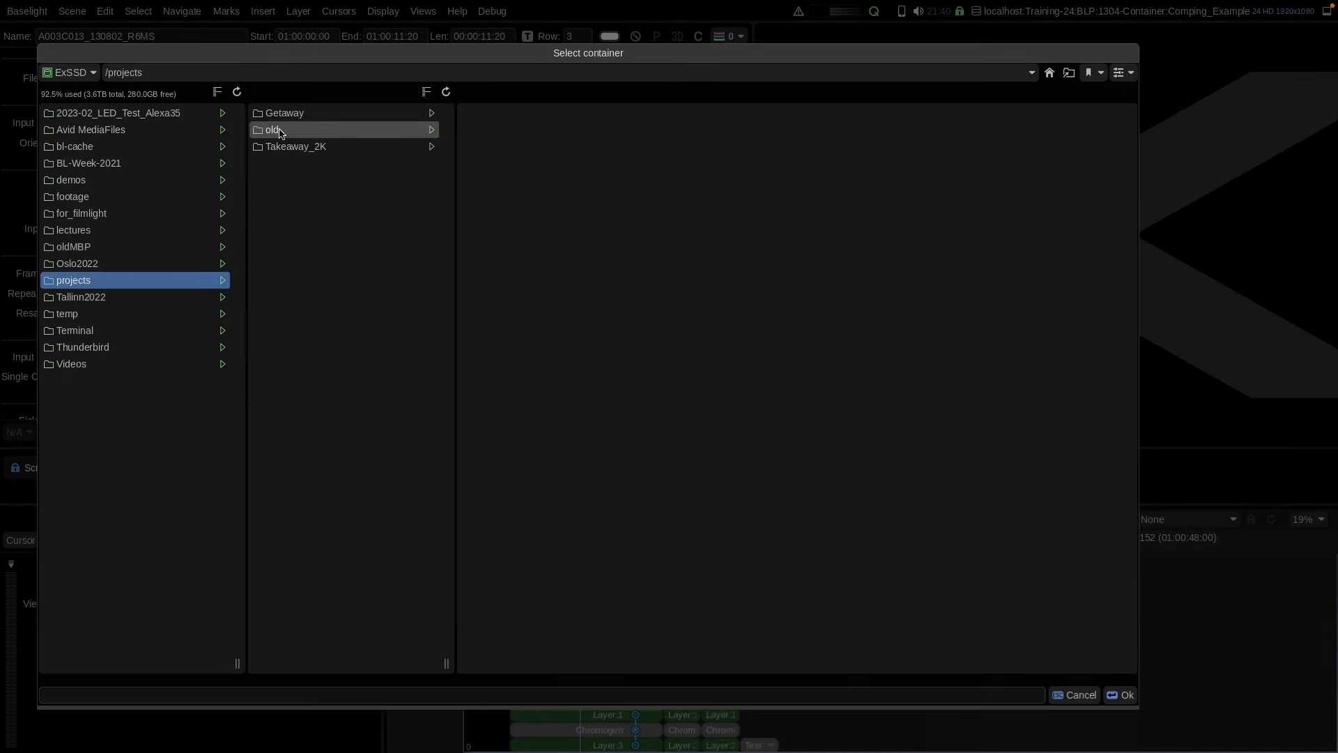
click(291, 114)
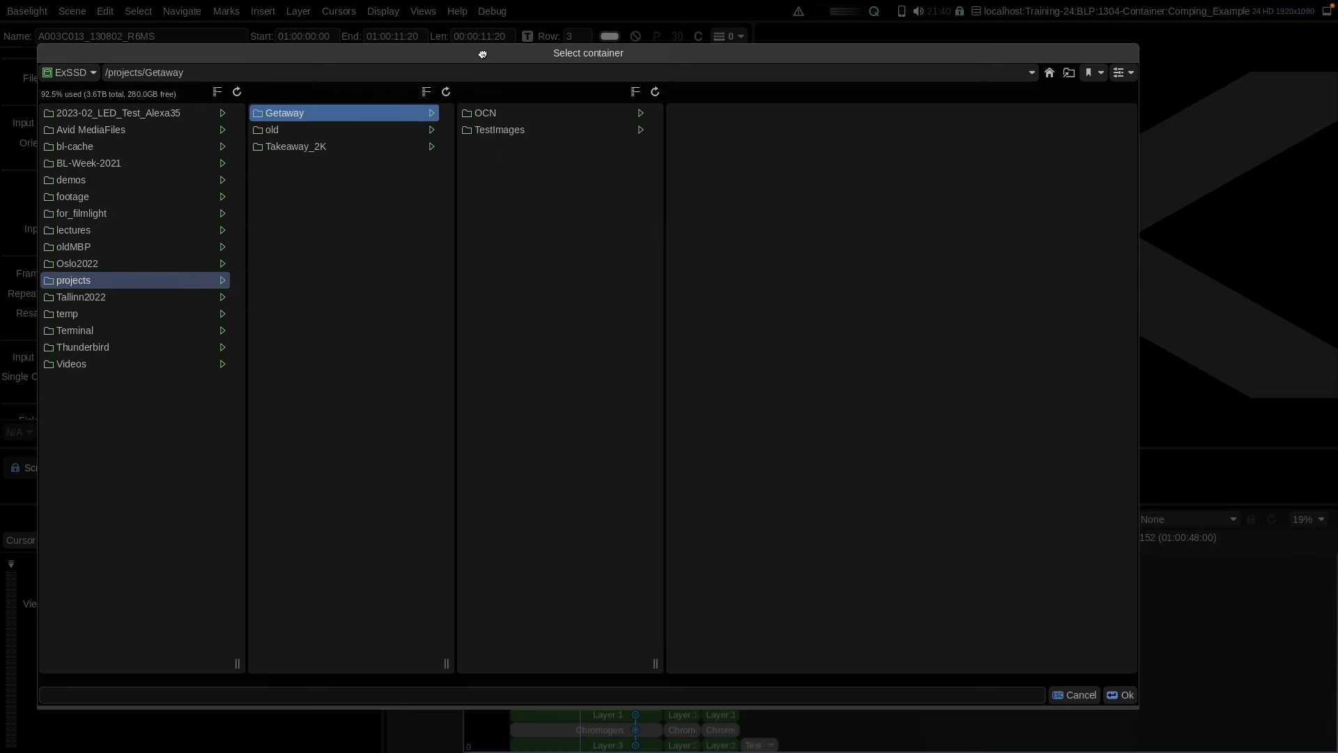
drag(482, 53, 414, 58)
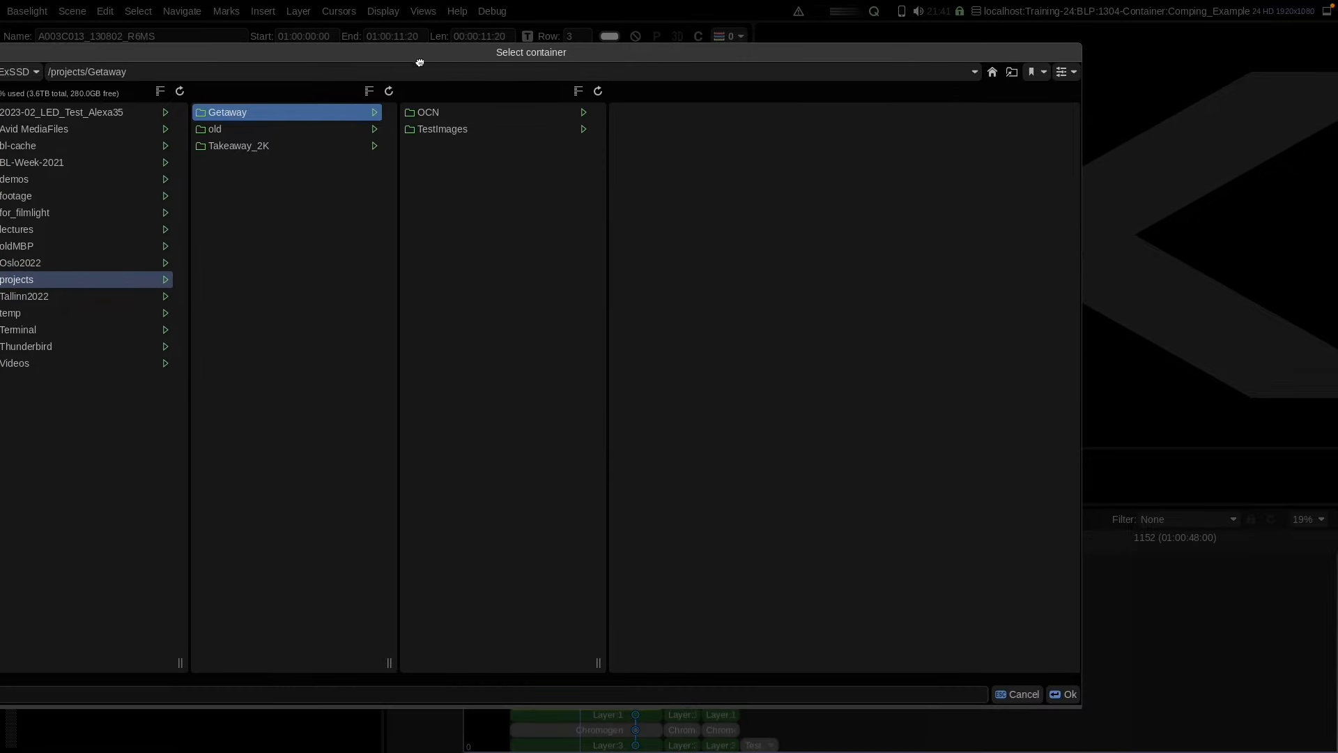
click(1067, 694)
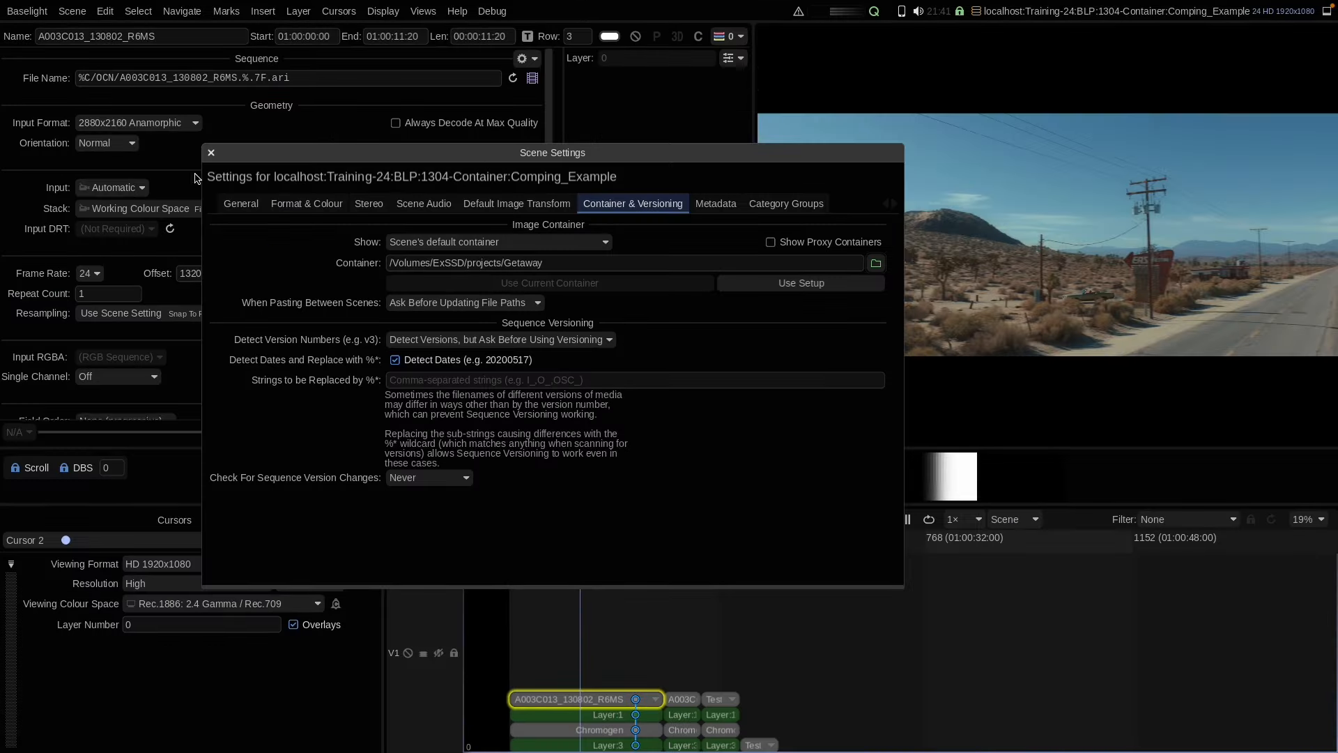
key(Escape)
Show the timecode counters and the full image file path over the viewed first shot.
drag(613, 558, 612, 592)
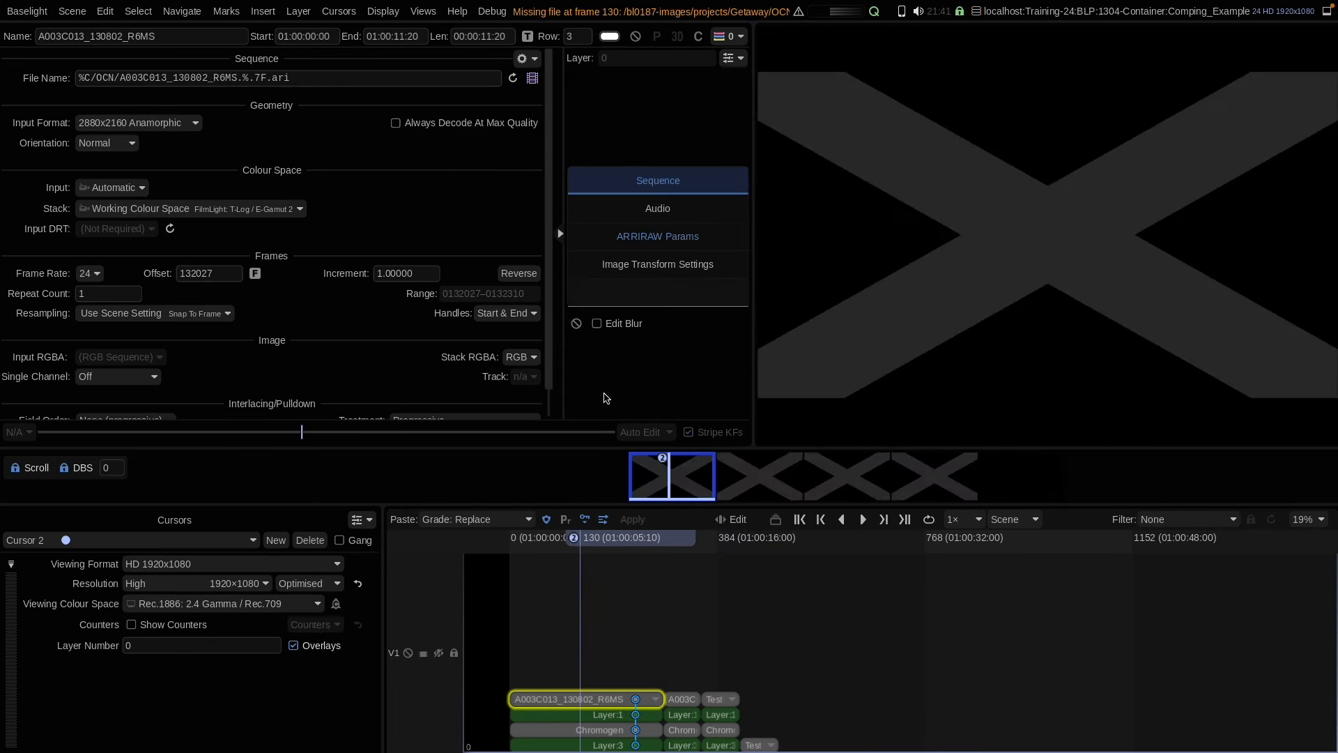
key(c)
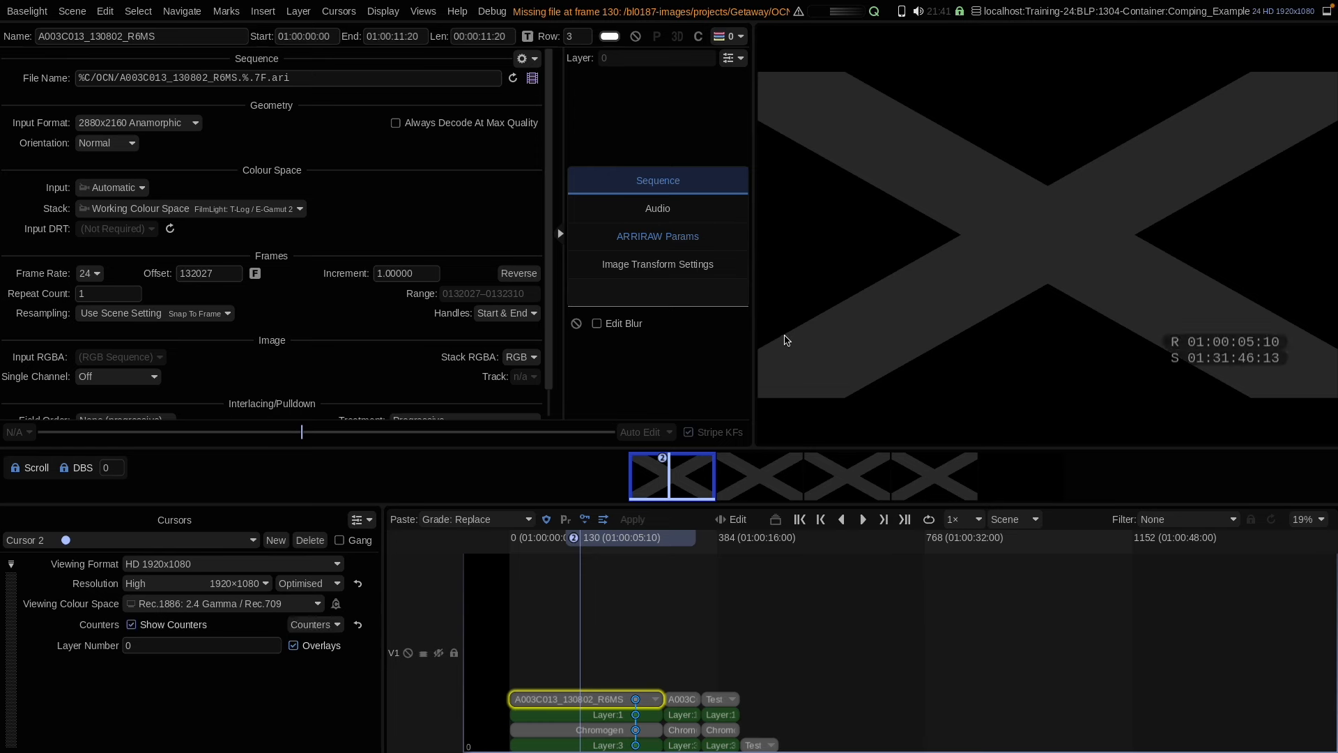
key(c)
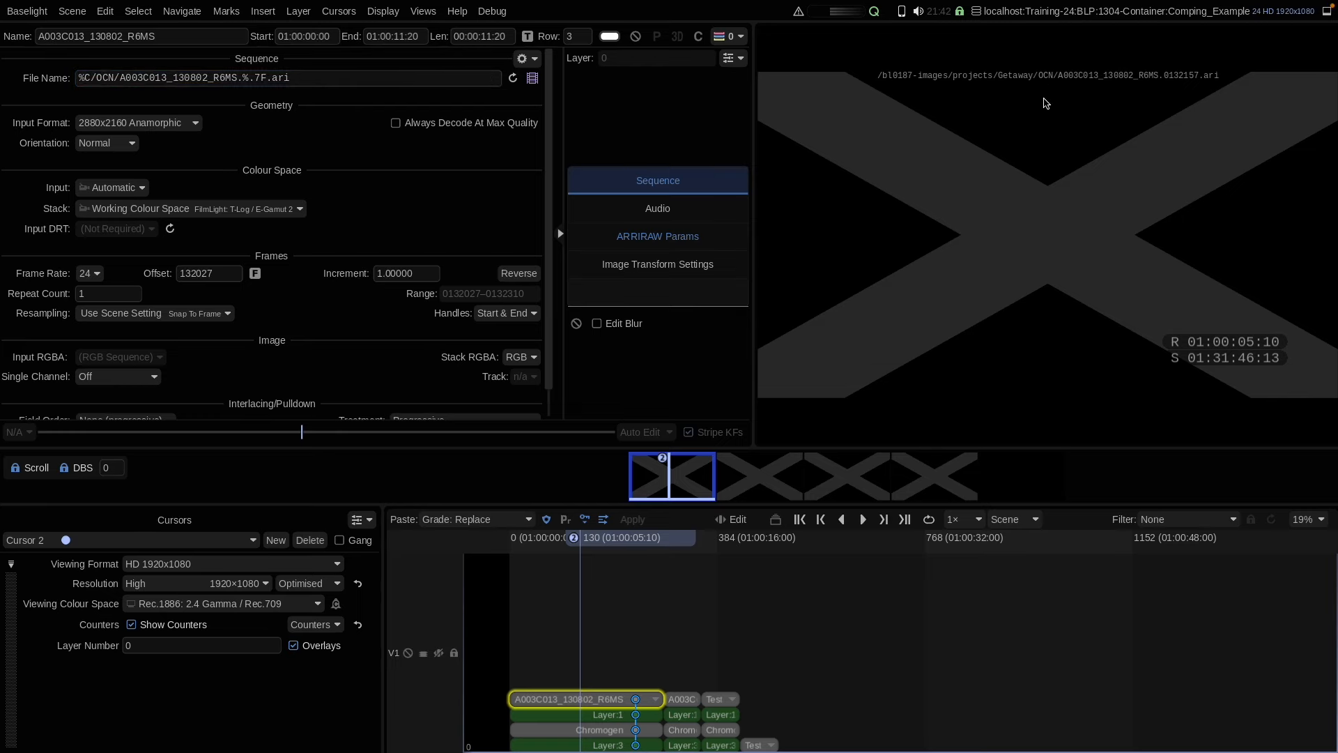
Set the scene's default container to /Volumes/ExSSD/projects/Getaway in Scene Settings to relink the media.
click(423, 11)
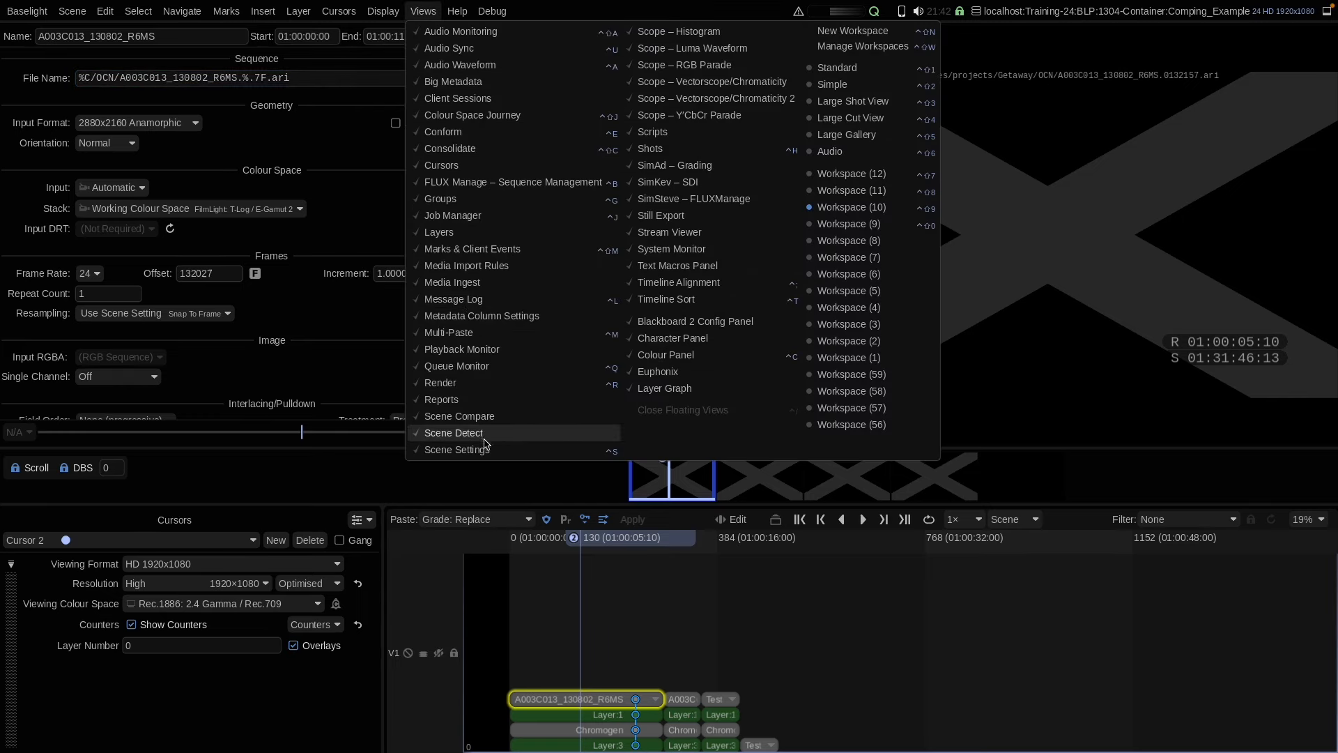
click(435, 427)
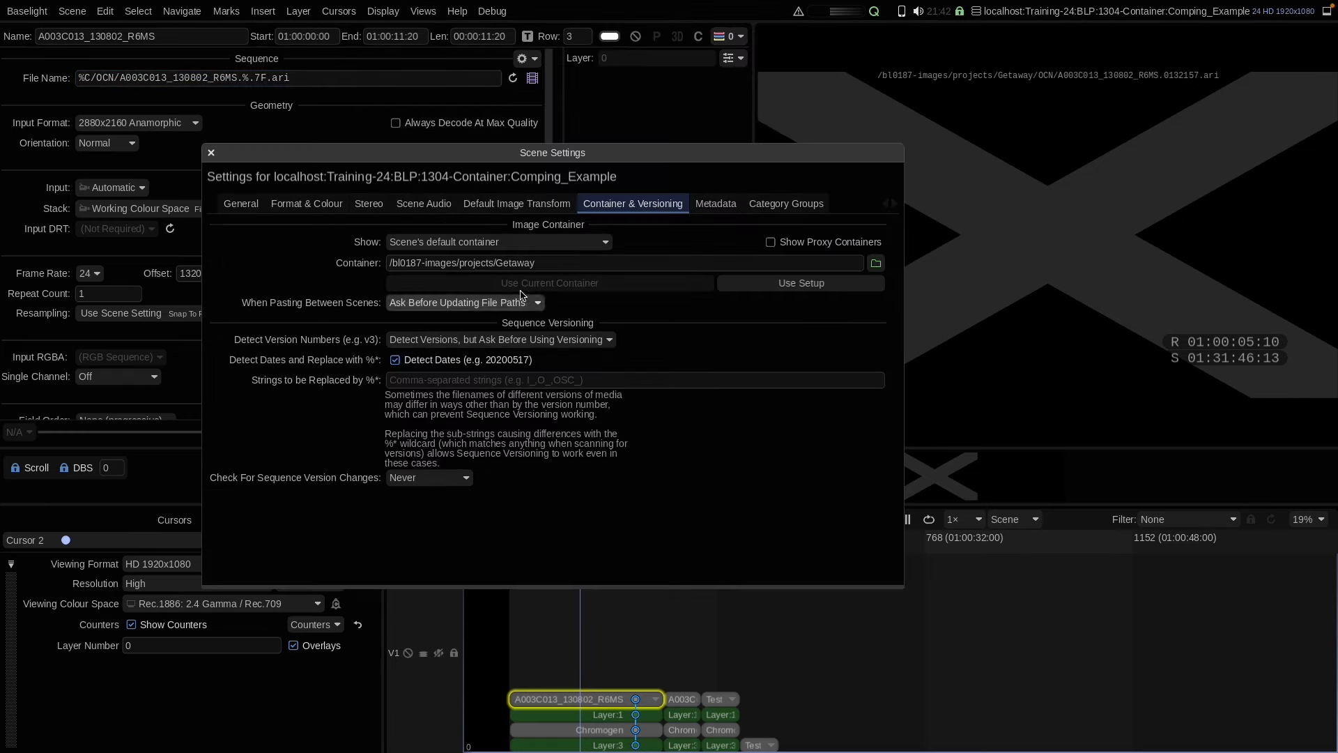
click(876, 263)
click(86, 379)
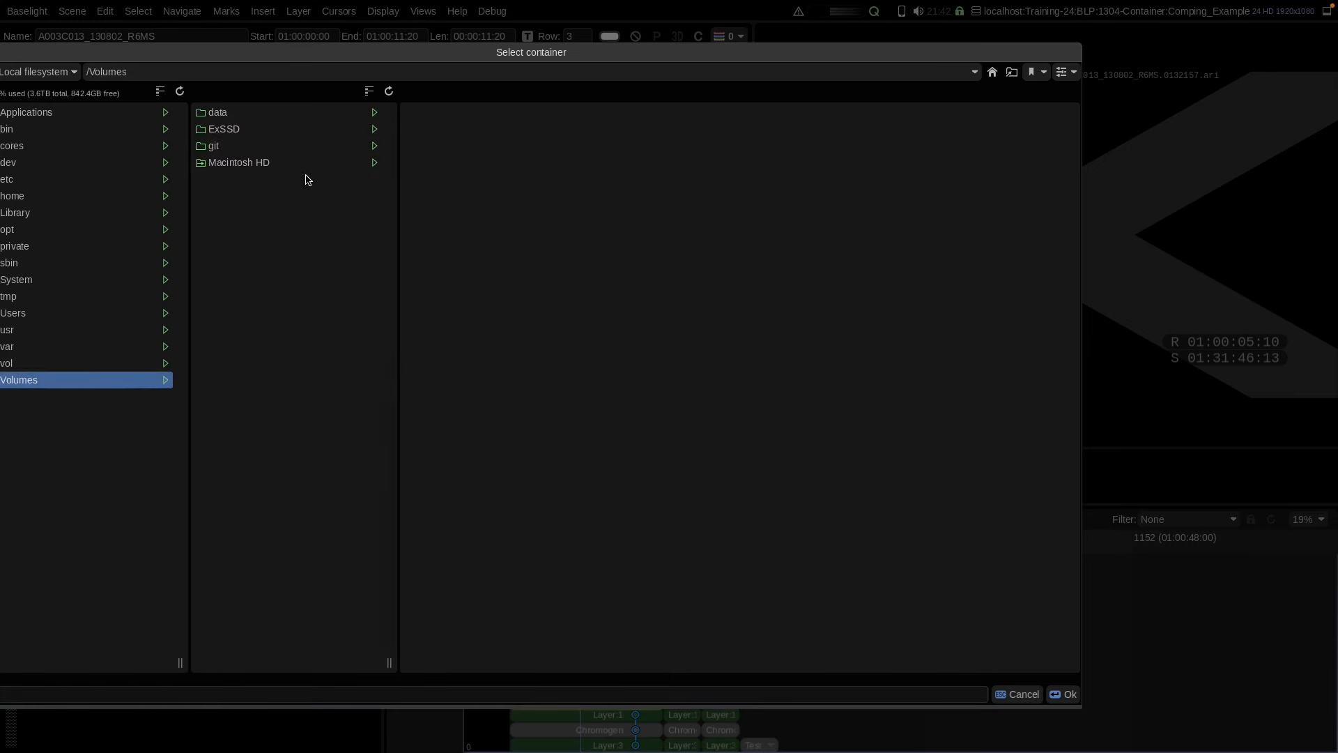
double_click(307, 128)
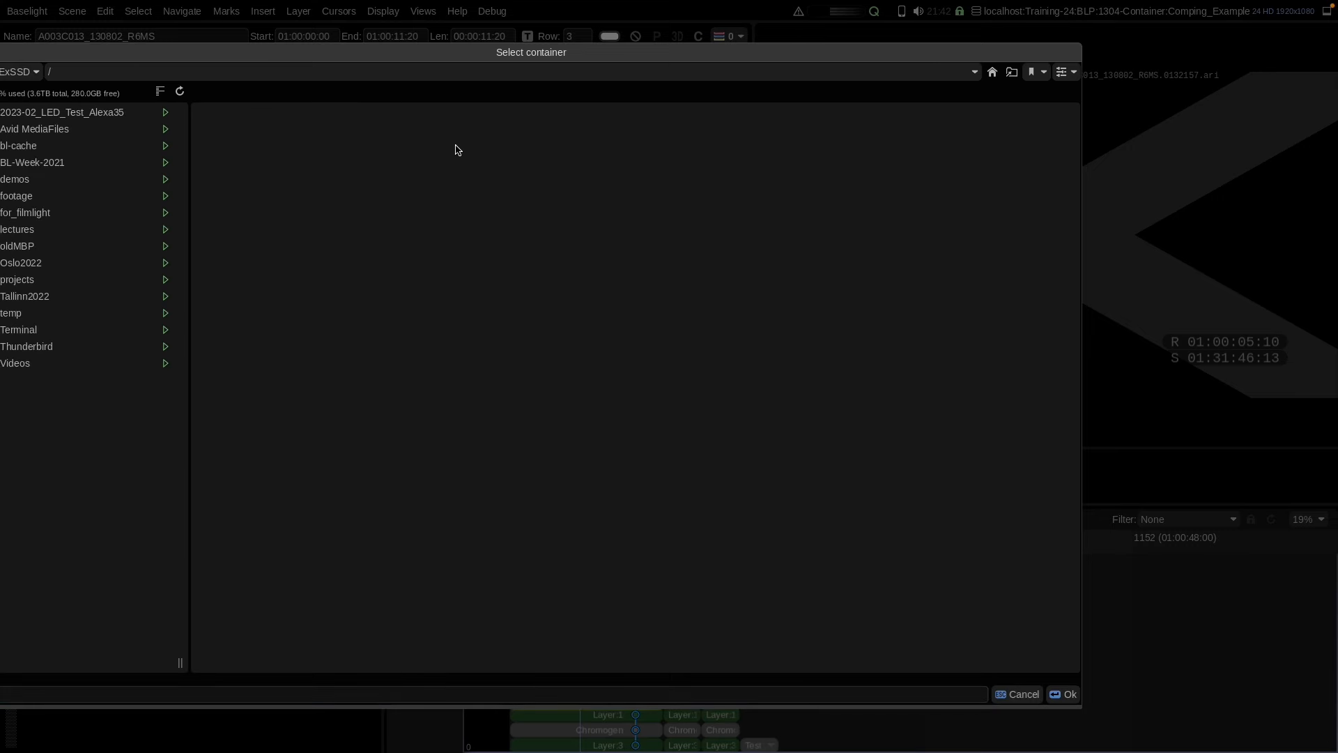
click(132, 279)
click(262, 112)
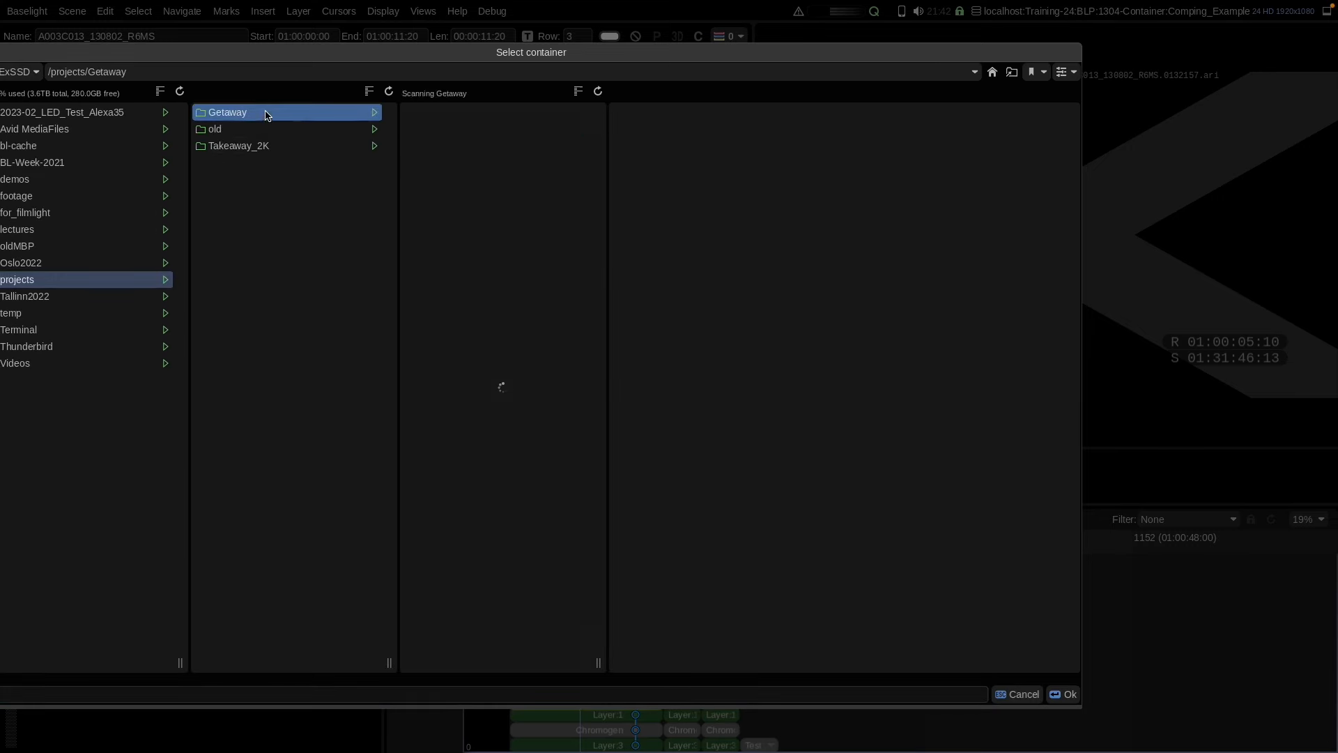
click(1066, 694)
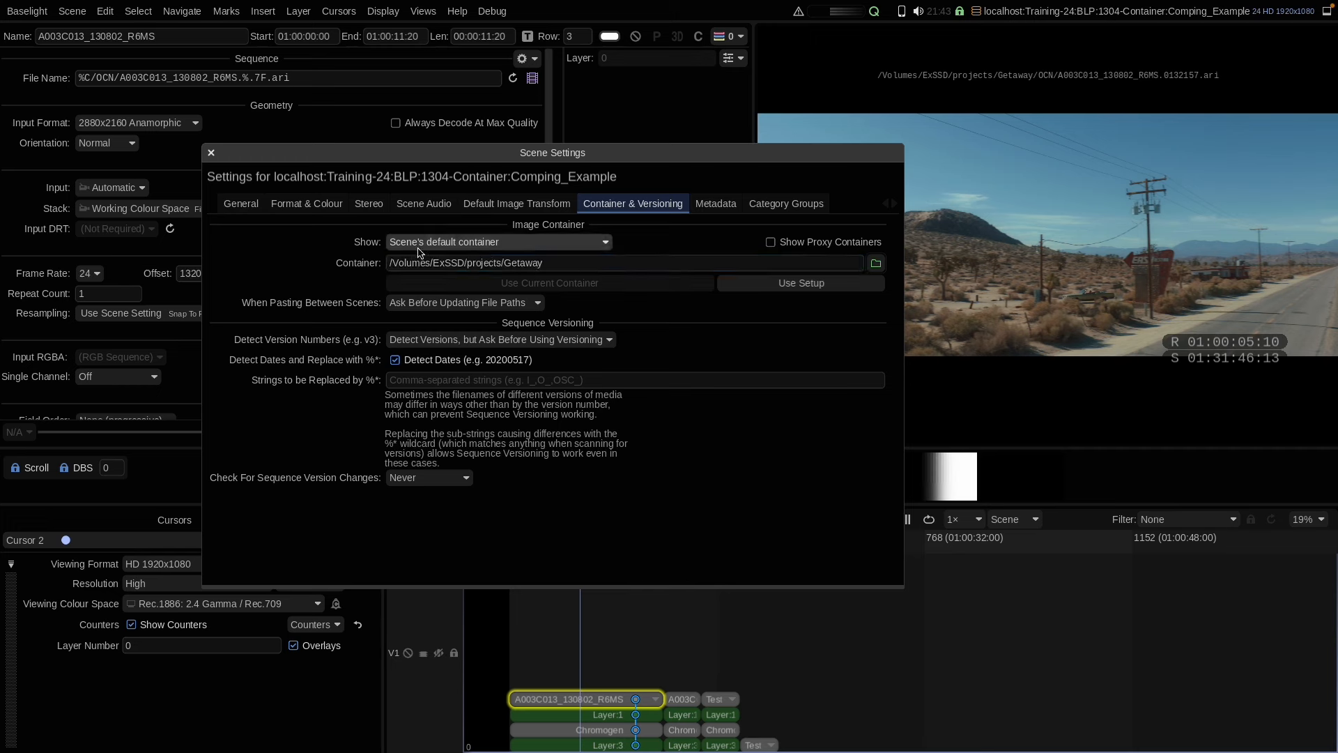
Examine the container setting for this machine, and return to the scene's default container.
click(506, 244)
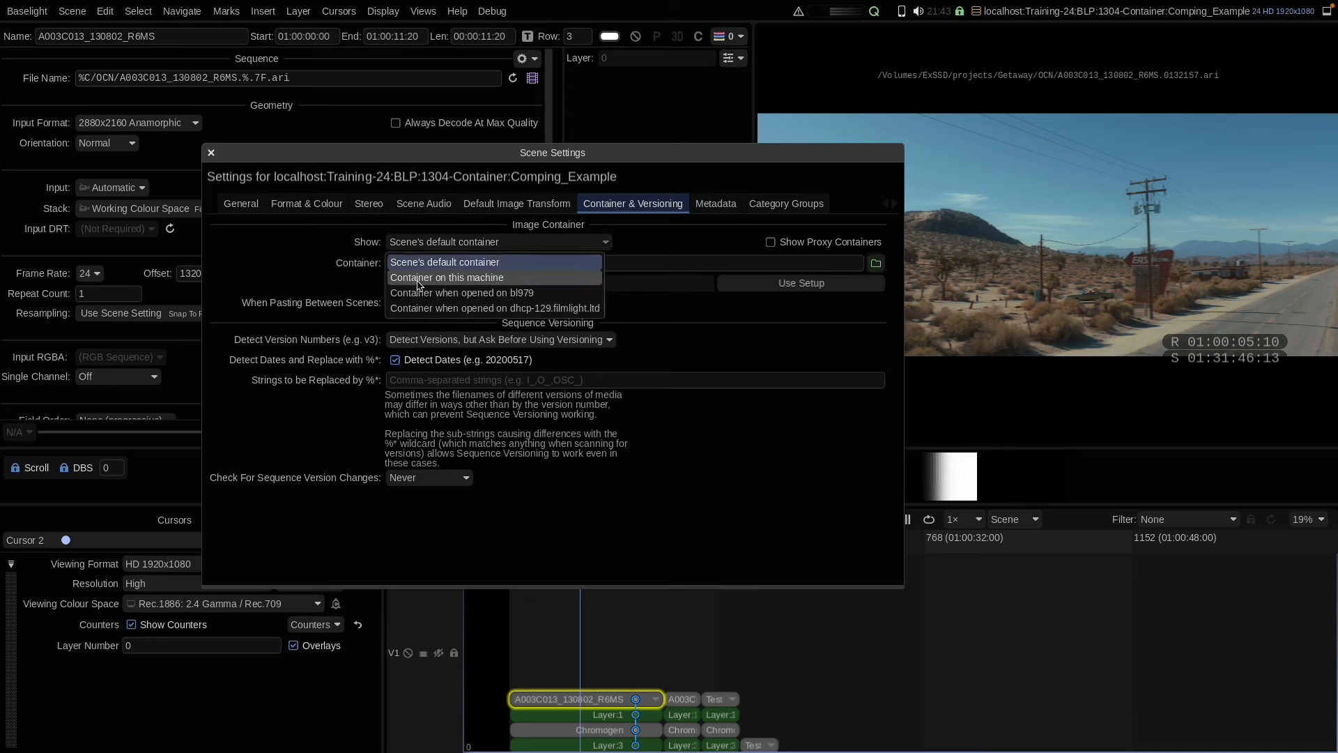
click(470, 279)
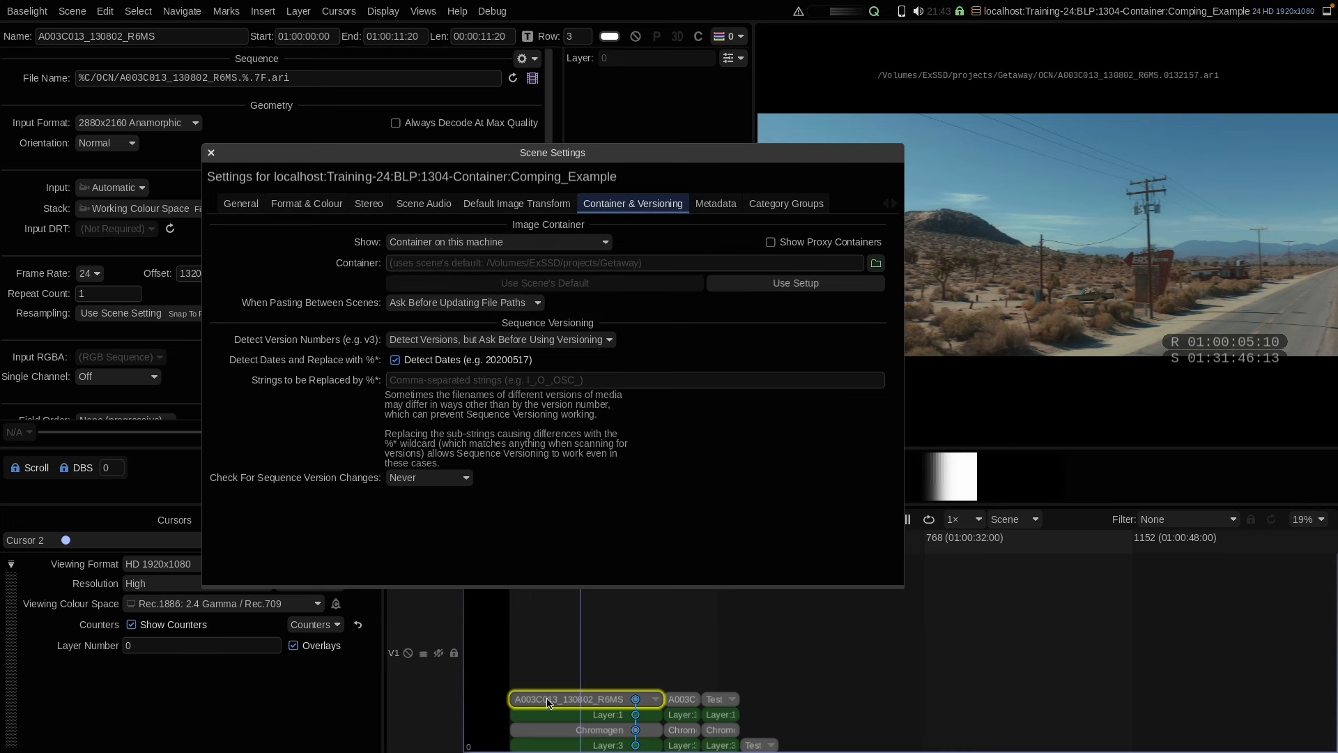
click(452, 268)
click(517, 241)
click(517, 261)
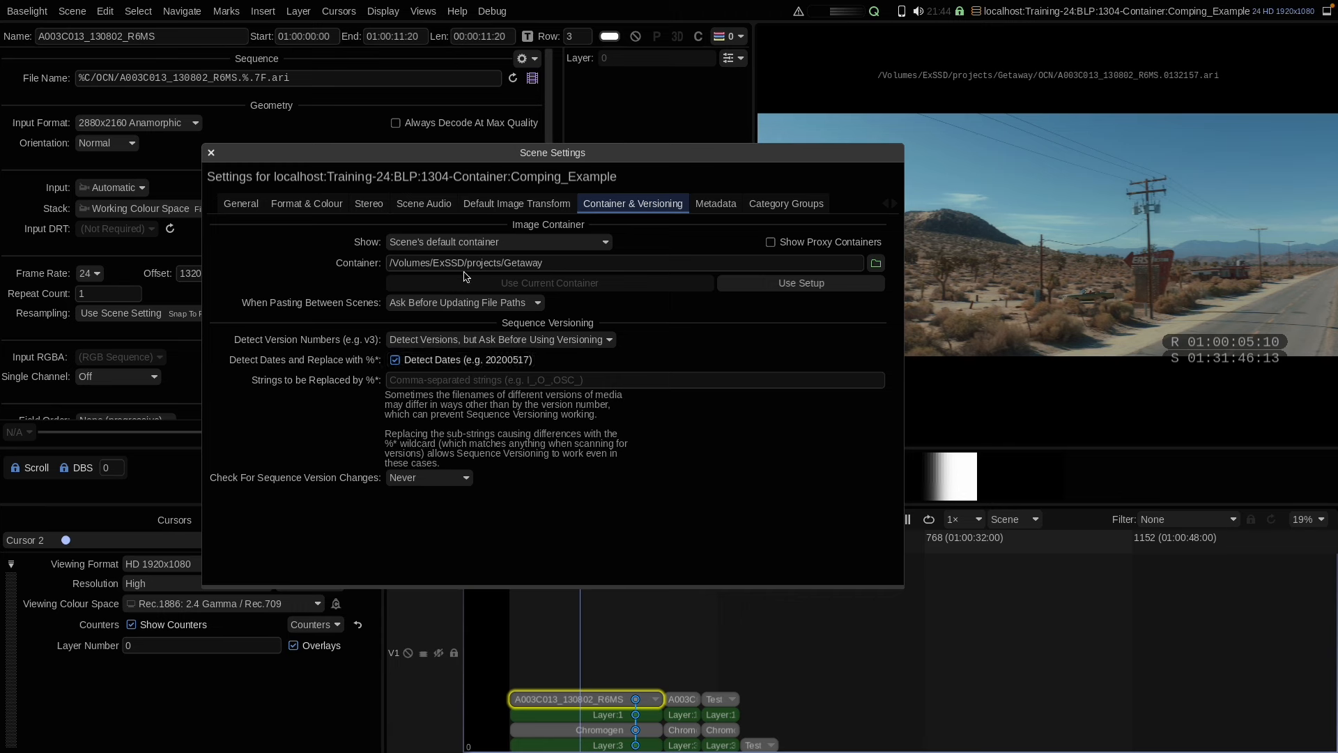
Show the container on this machine again and examine the machine-specific container options offered for the scene.
click(464, 243)
click(460, 277)
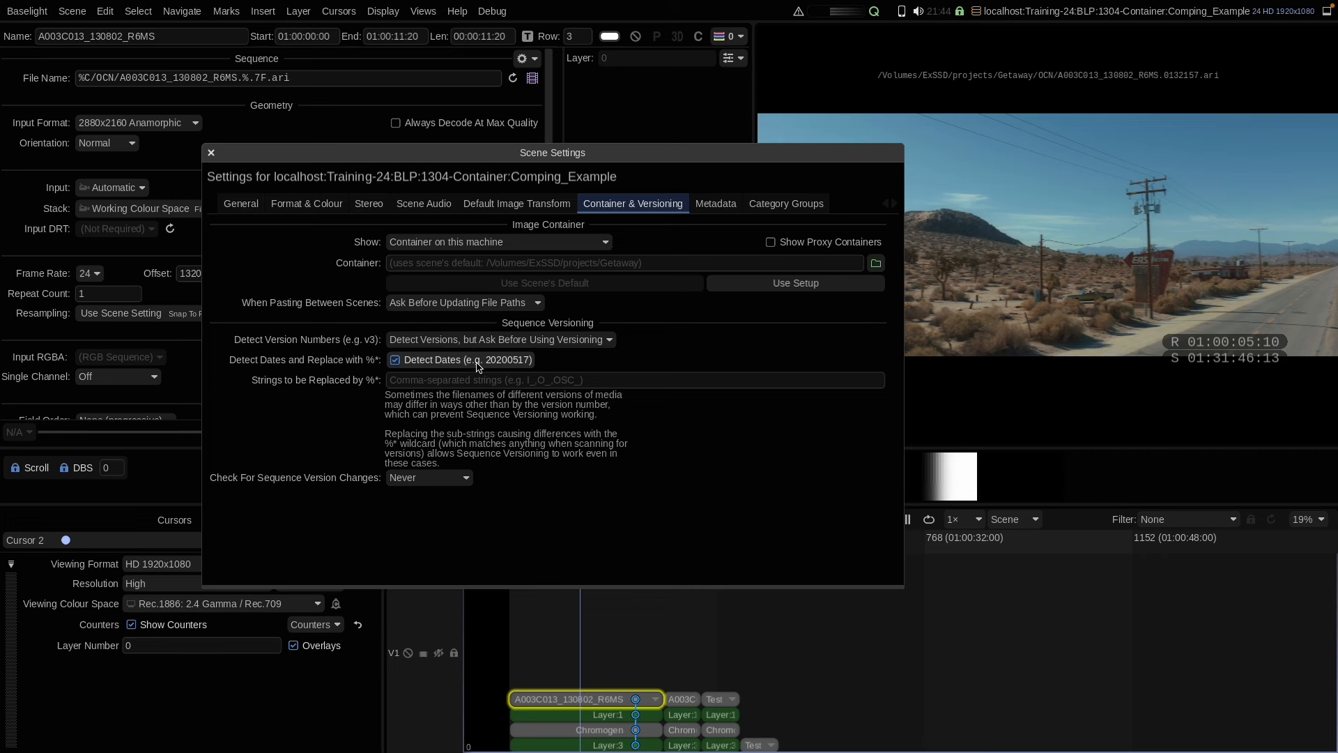
click(419, 266)
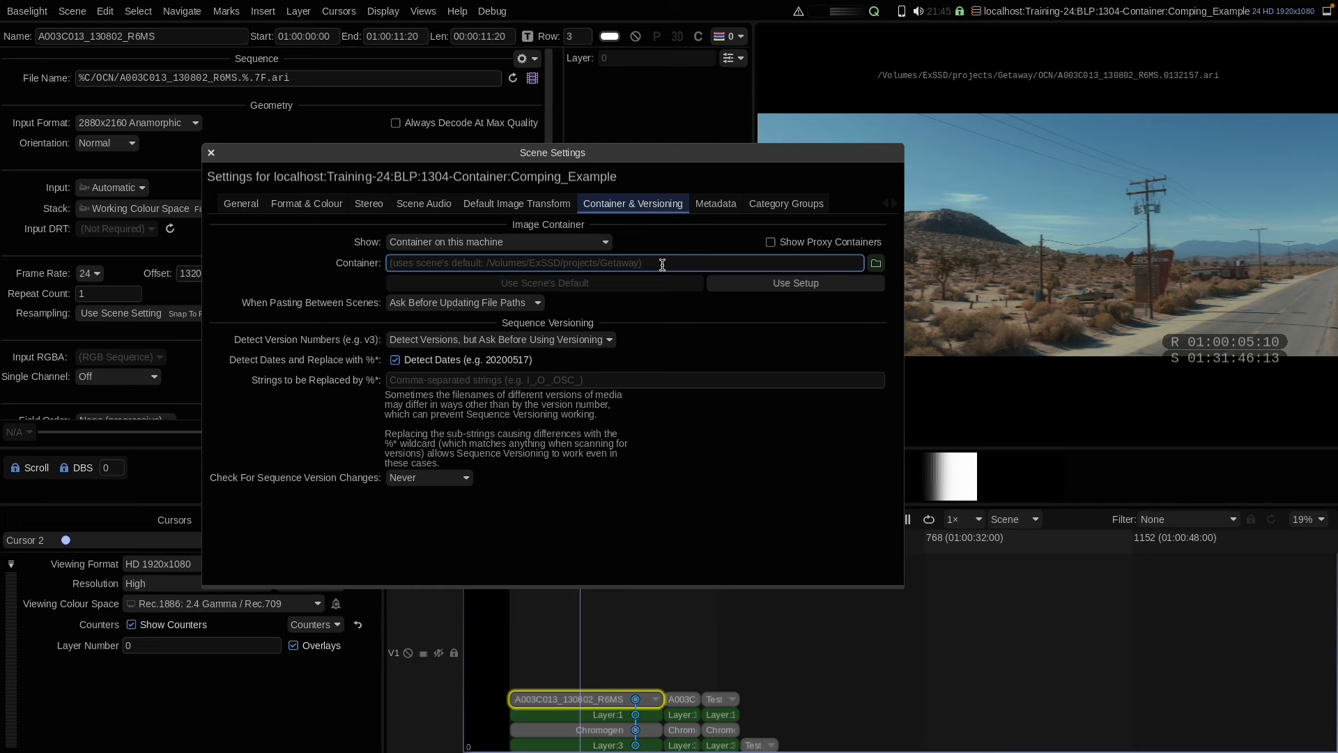
click(424, 244)
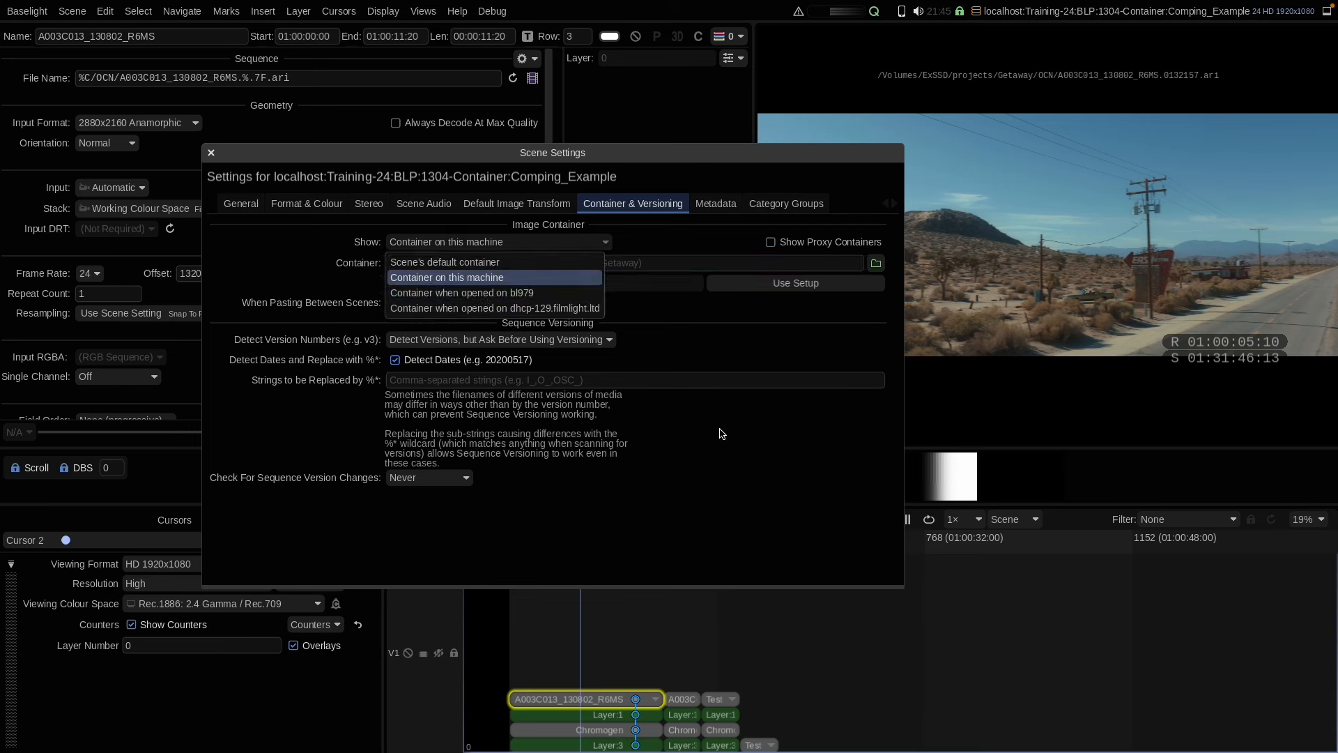
click(635, 310)
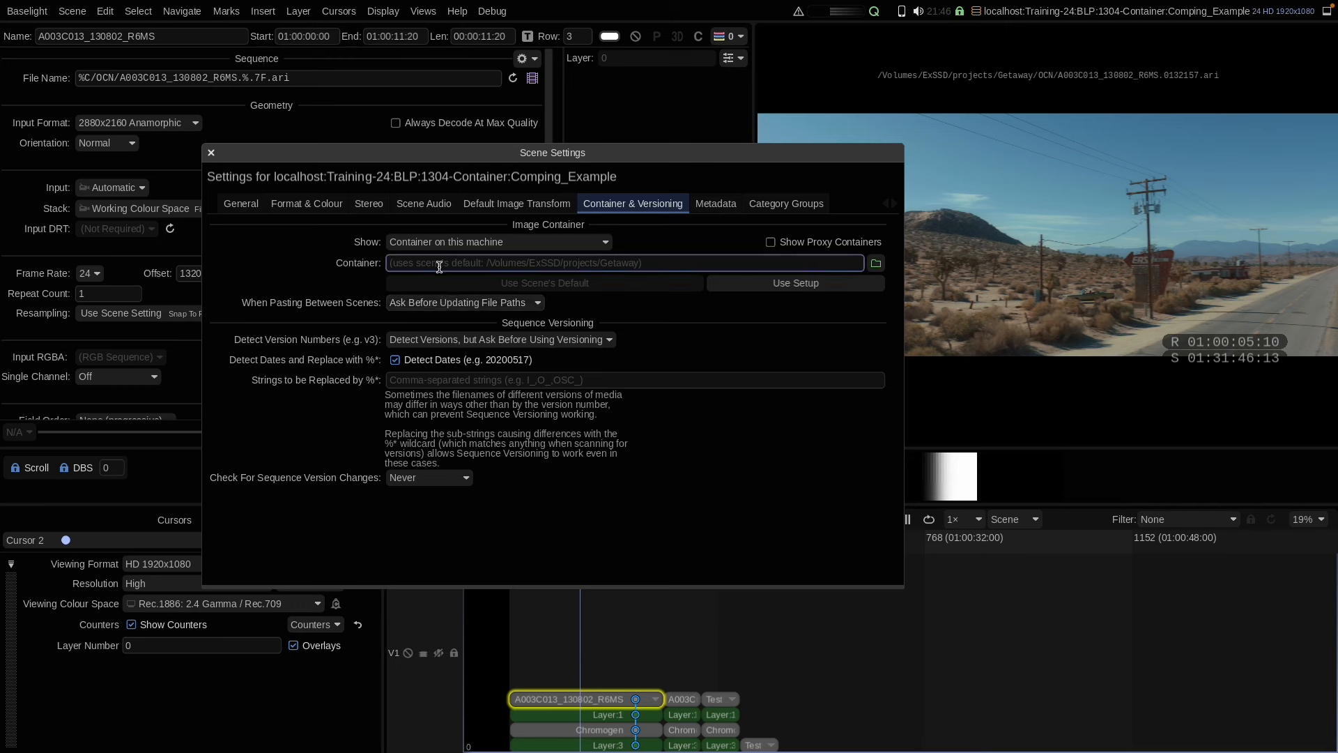
Switch back to the scene's default container, review the available container options, and close Scene Settings.
click(460, 242)
click(452, 260)
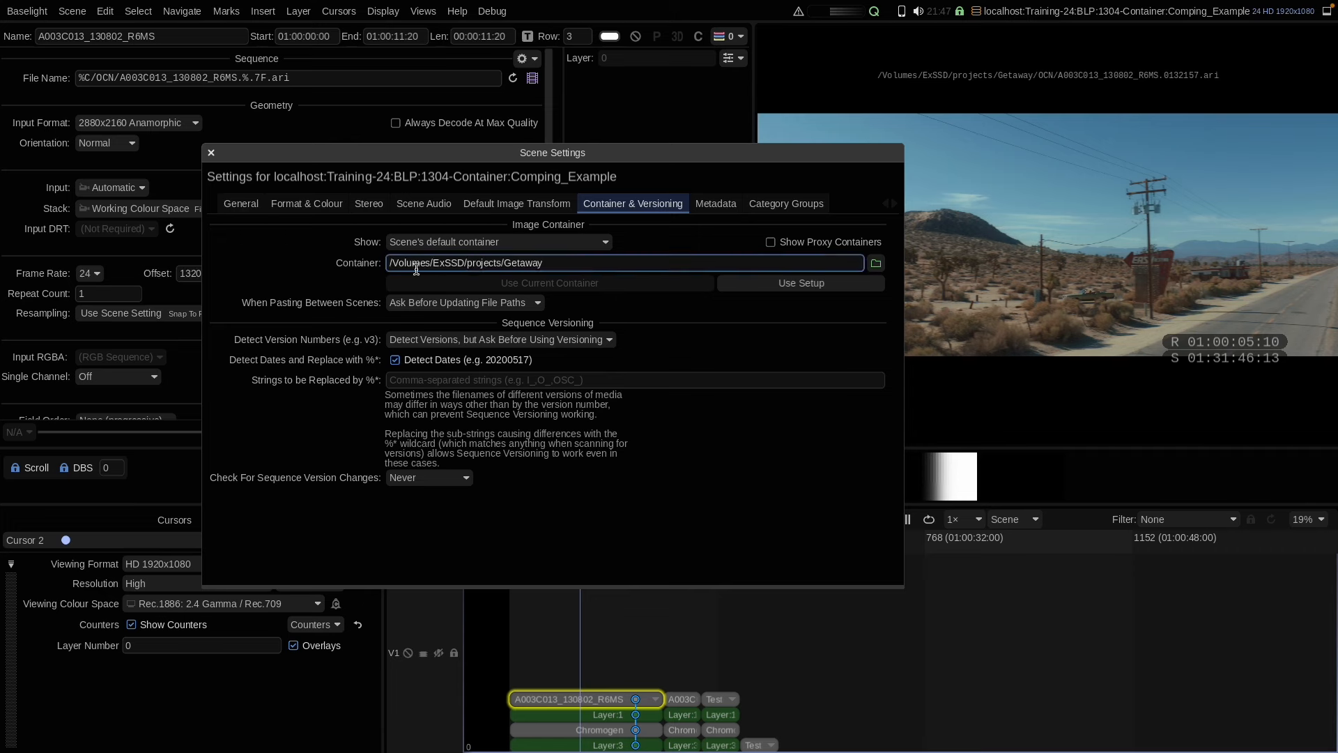
click(443, 244)
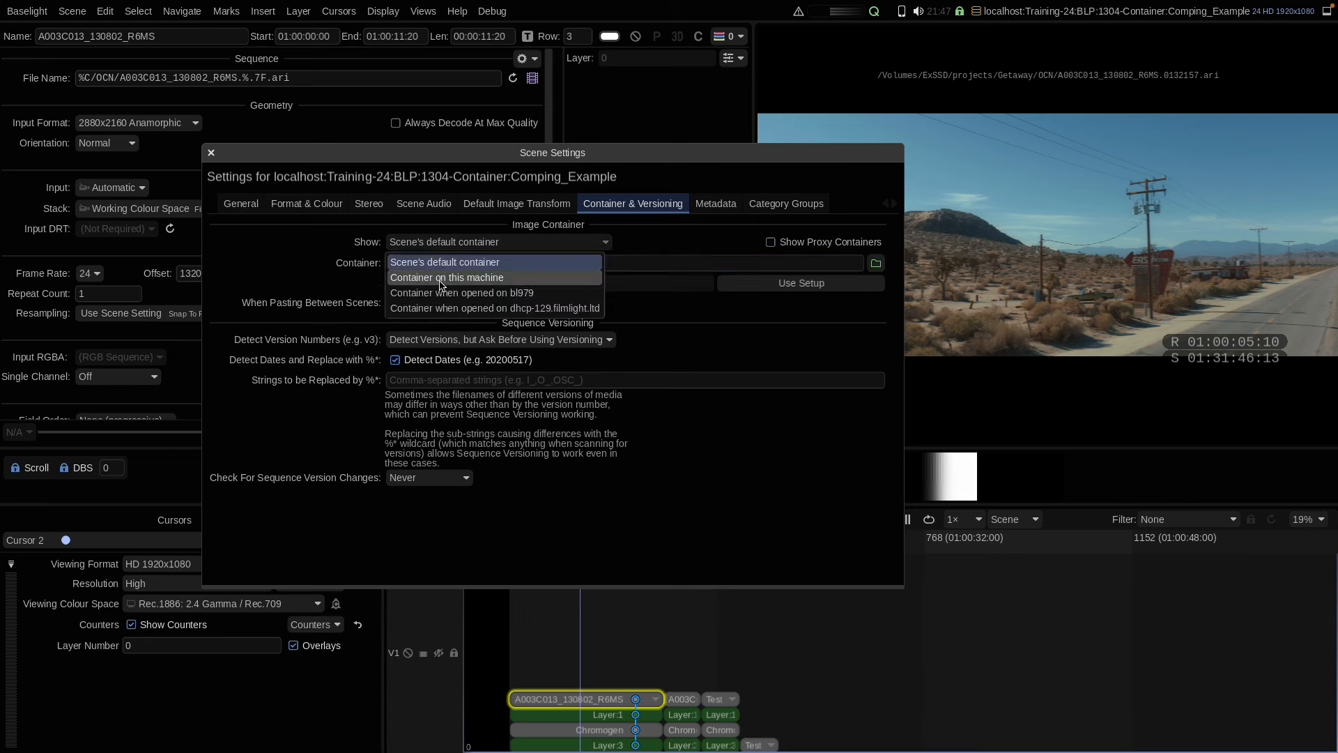
click(440, 259)
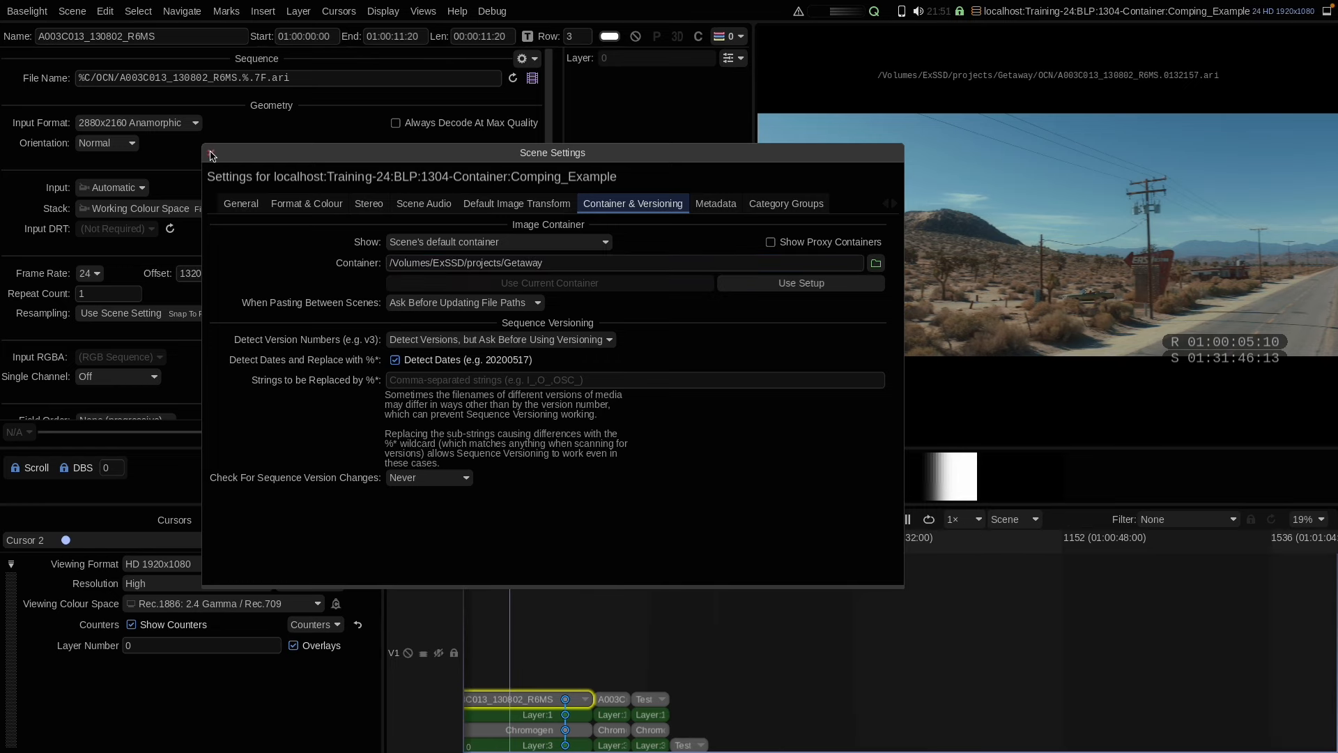
click(211, 153)
Enable the QT for Approval deliverable in the Render view and set its codec to Apple ProRes 4444.
key(ctrl+r)
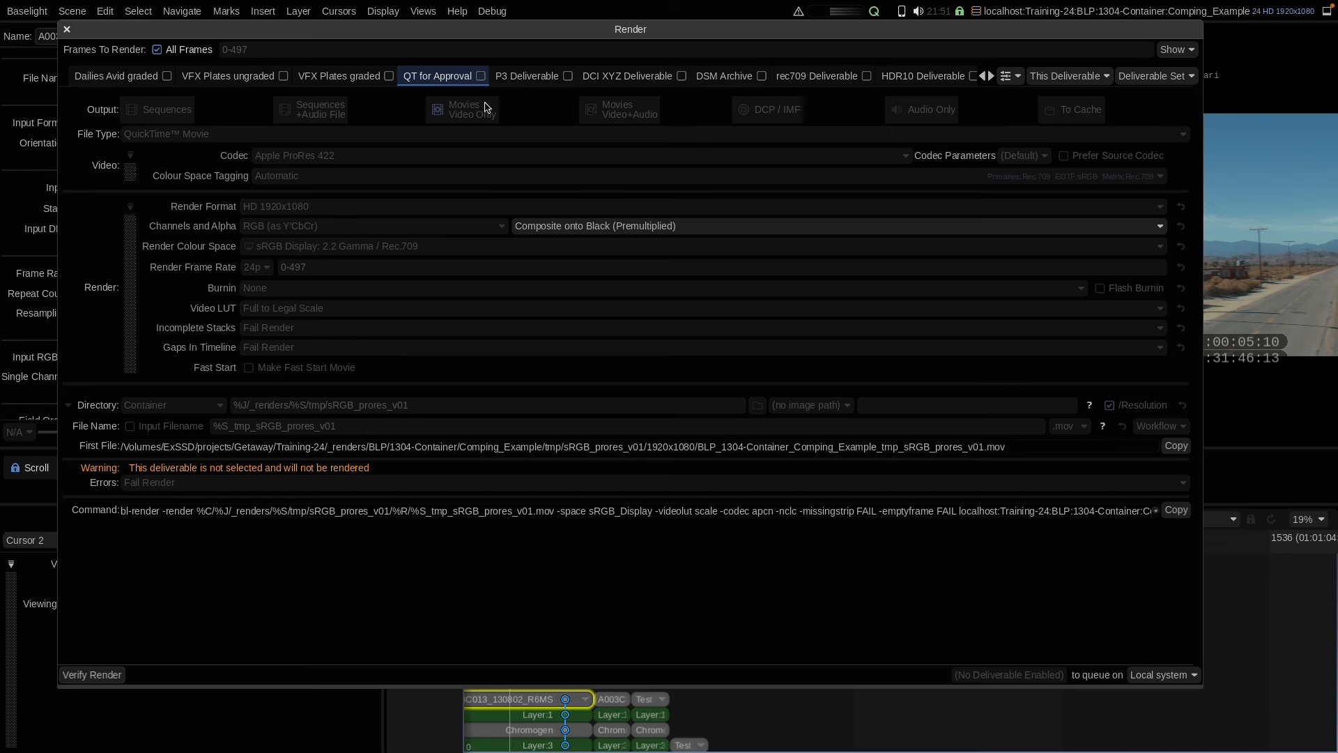
click(480, 76)
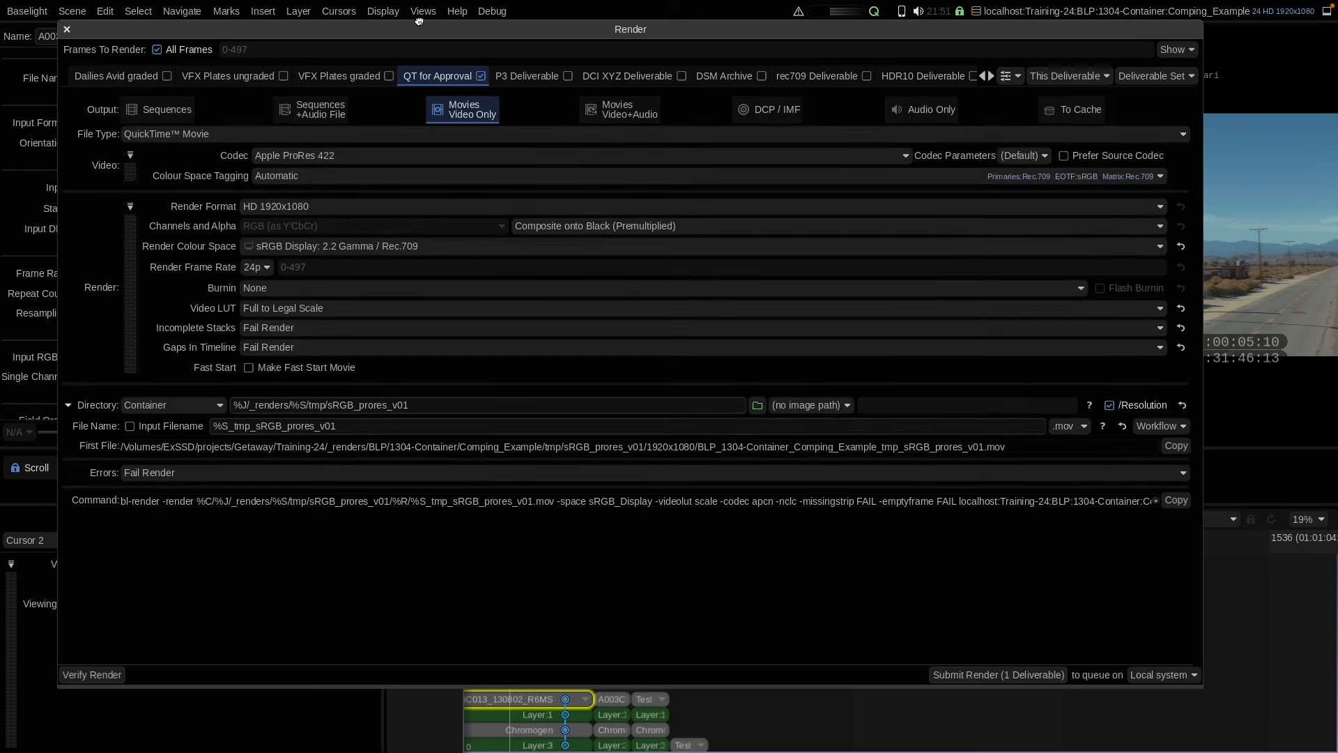
click(312, 404)
click(304, 154)
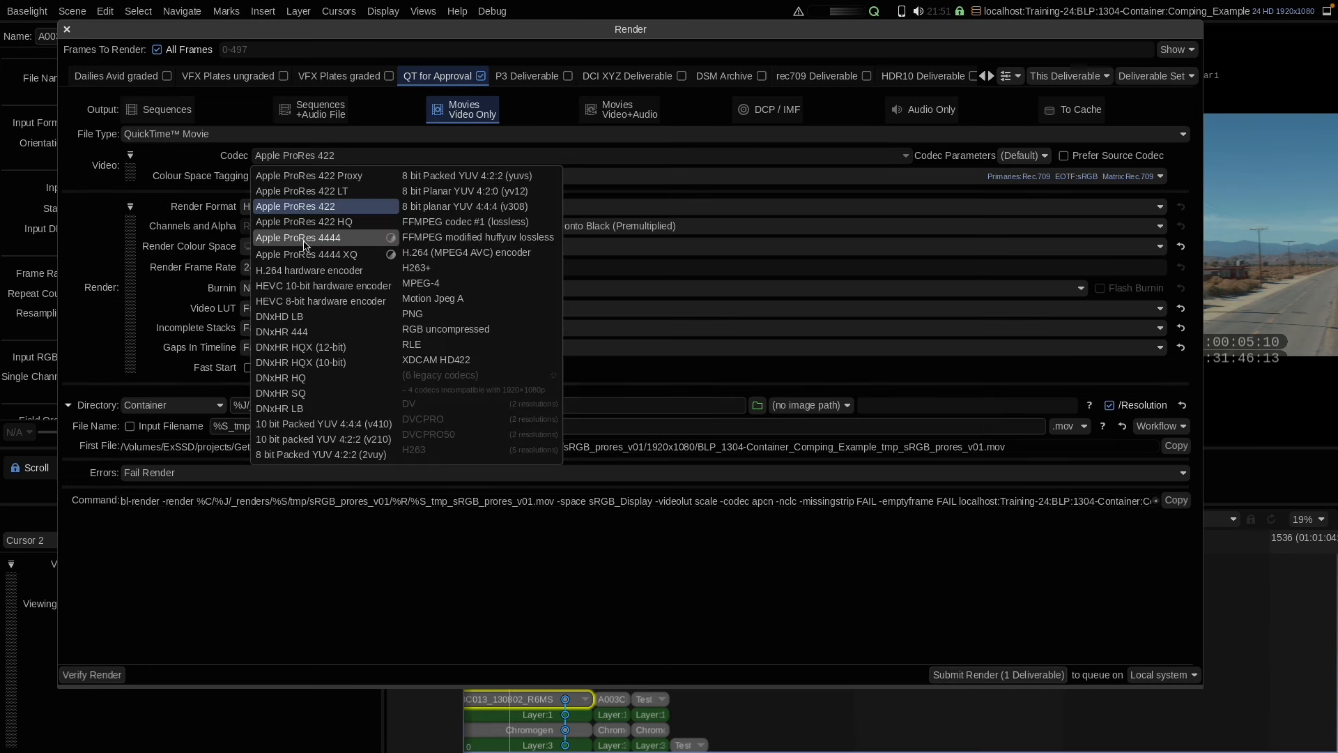
click(306, 239)
Examine the deliverable's output directory, file name and base directory options, keeping Container as the base directory.
click(322, 405)
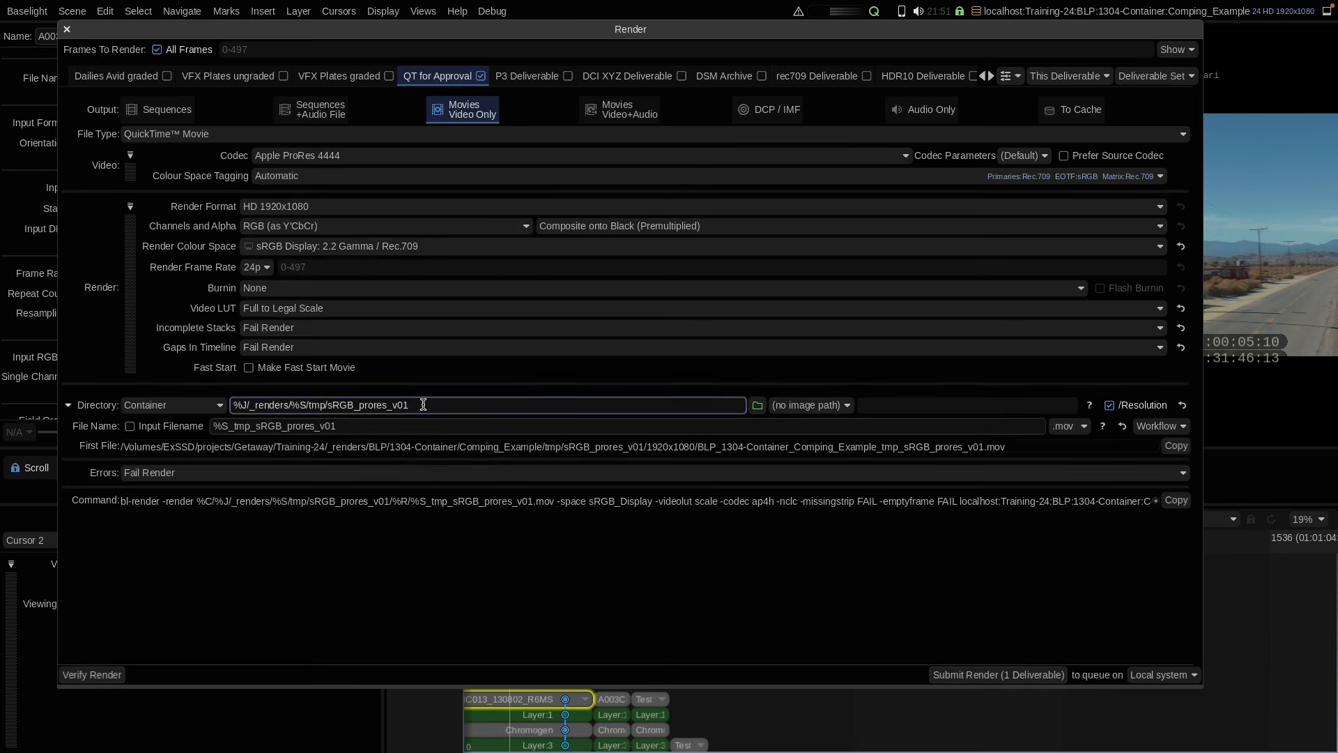
click(284, 428)
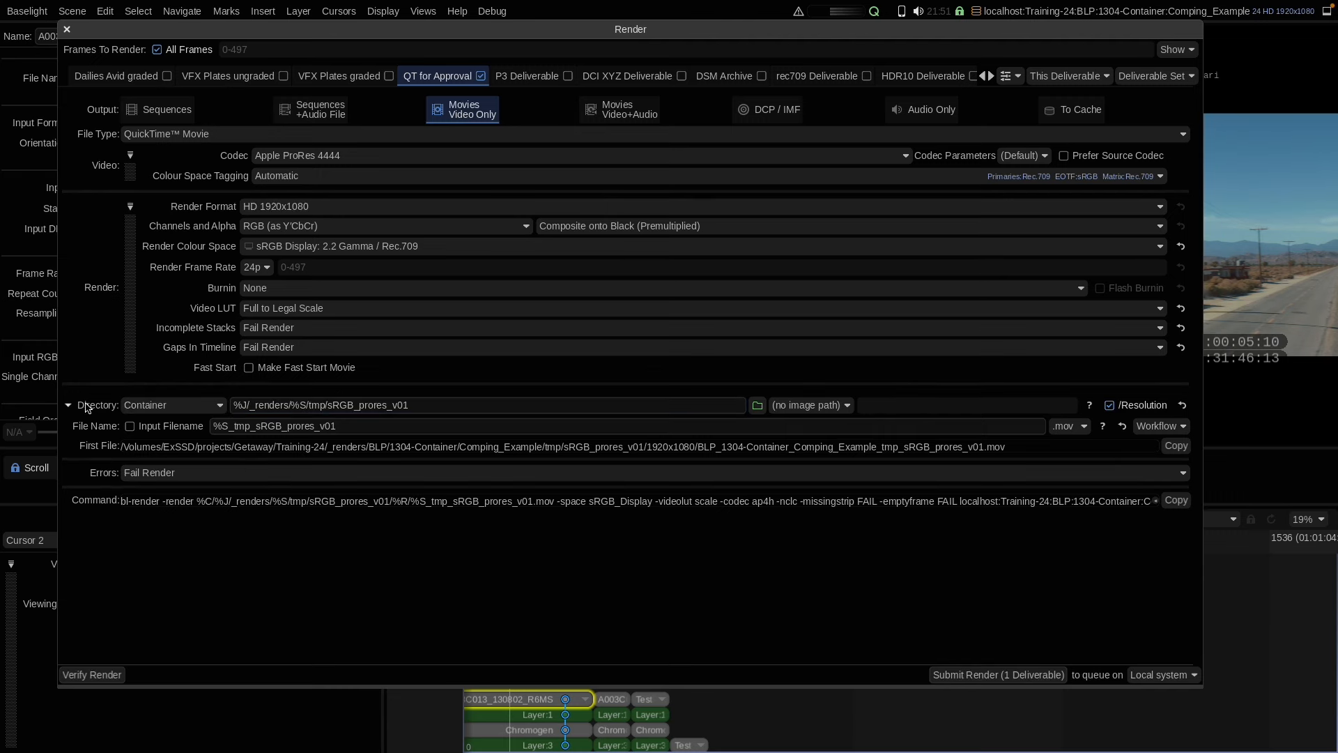
click(166, 409)
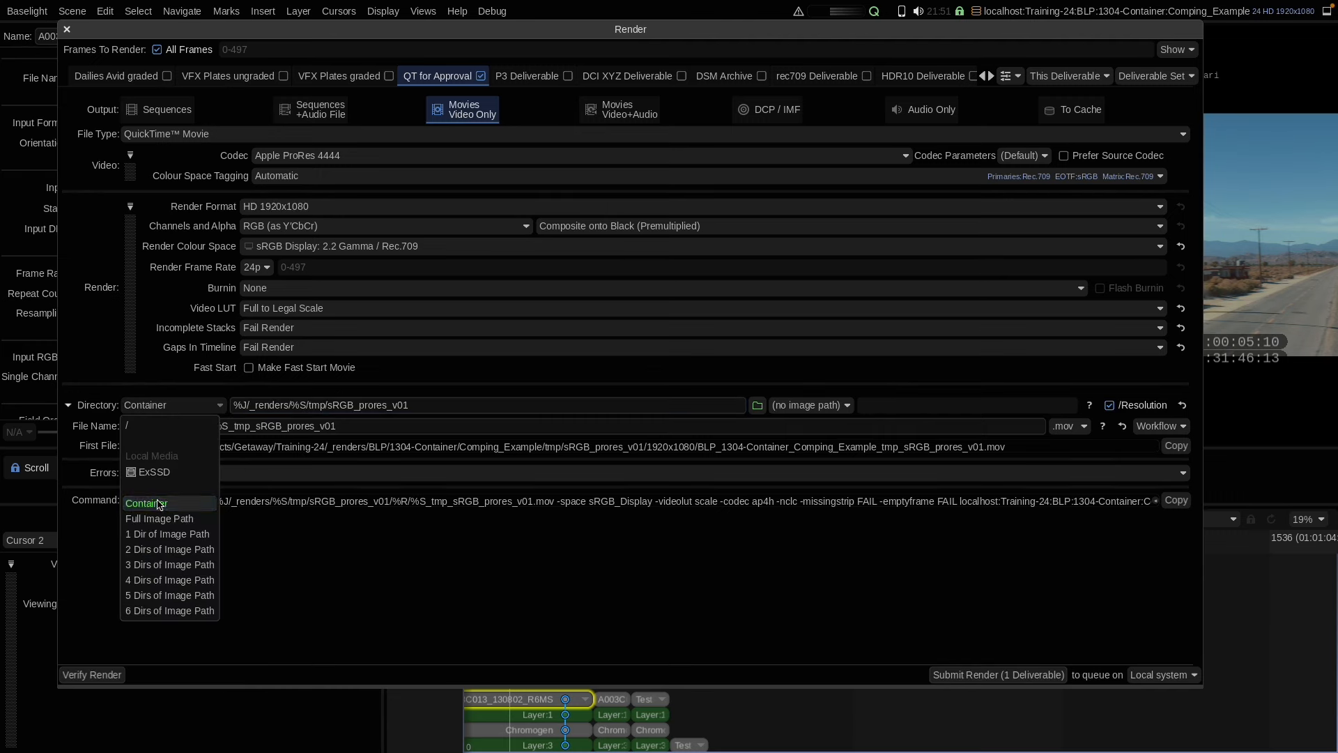
click(158, 503)
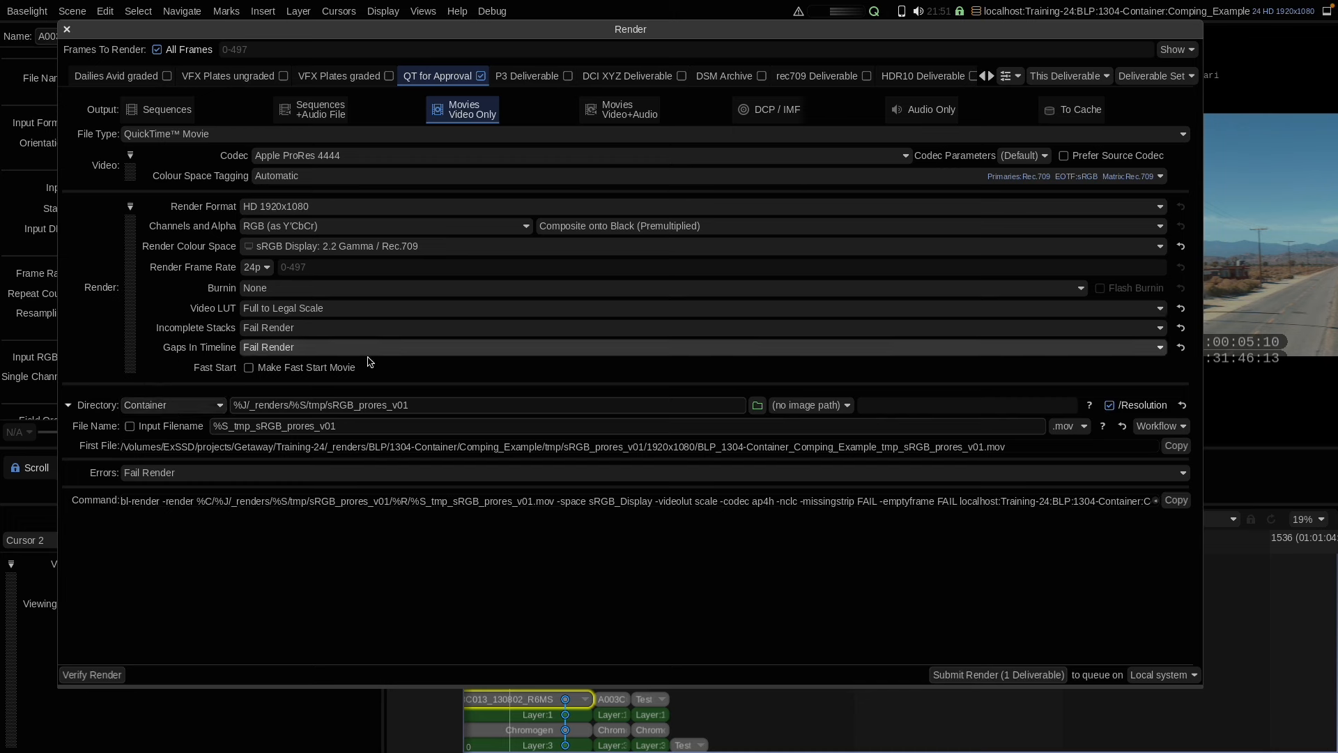
Set the deliverable's output directory to render/ProRes4x4/%{ISODate} relative to the container and turn off the resolution subfolder.
drag(418, 402, 196, 421)
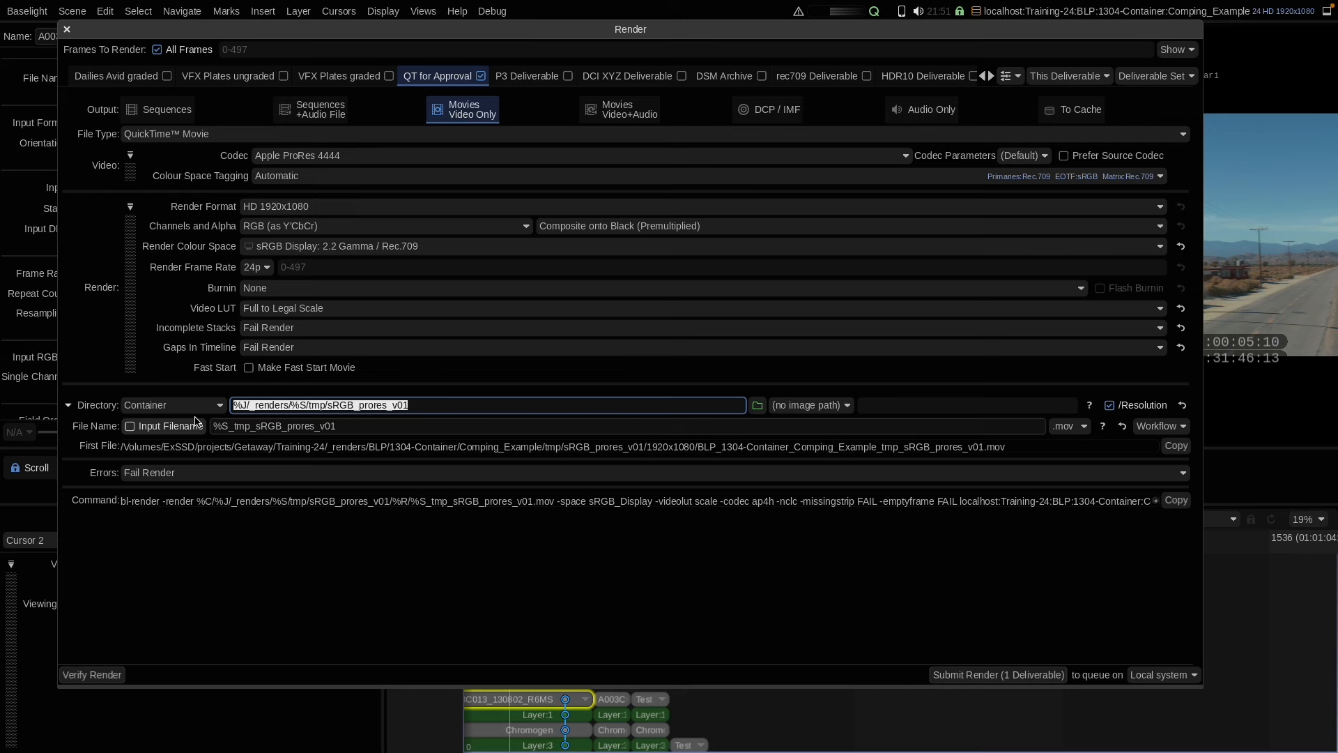
text(render)
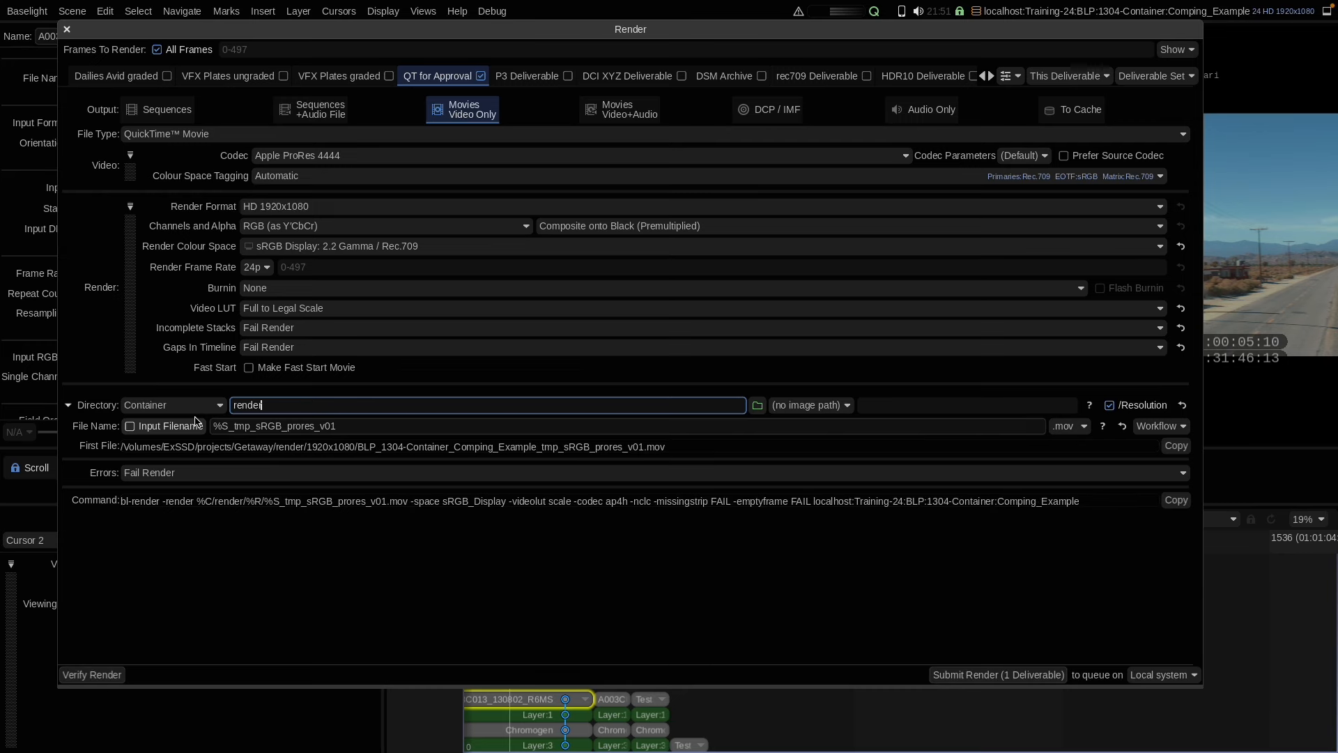
text(/ProRes)
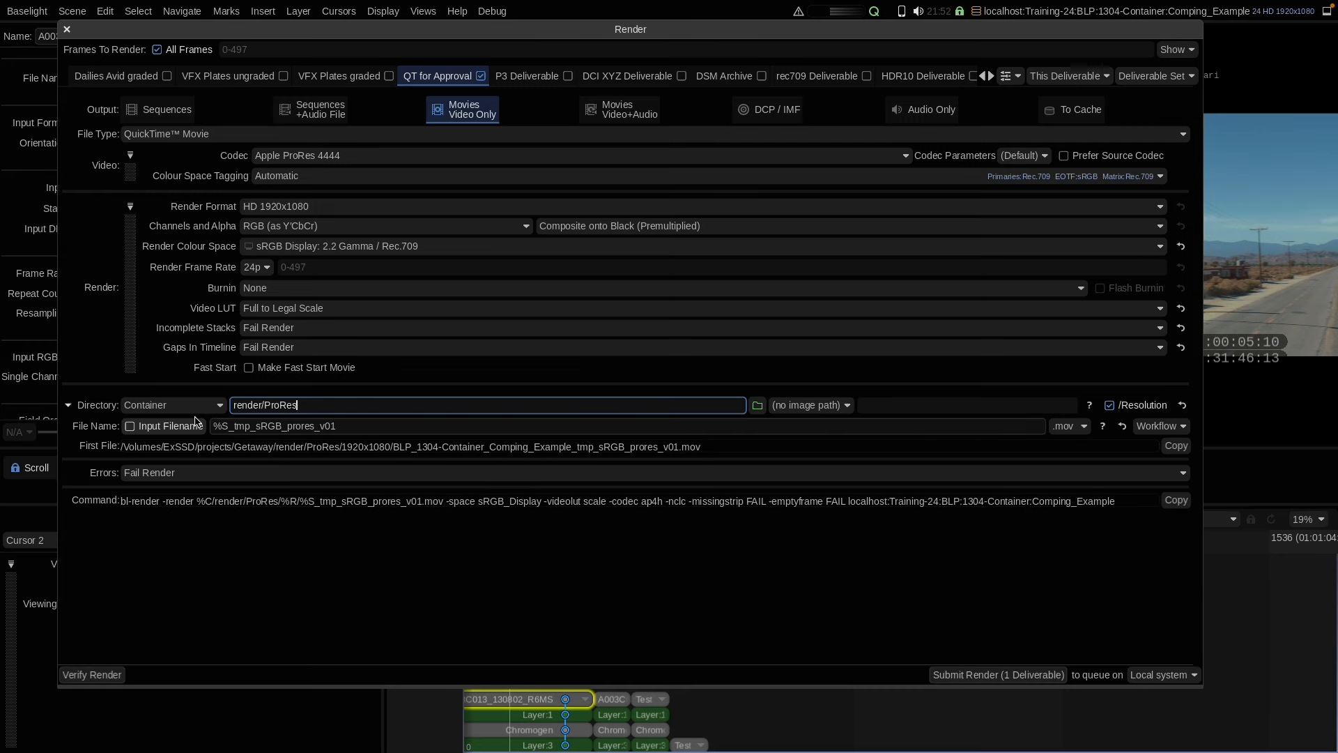
text(4x4)
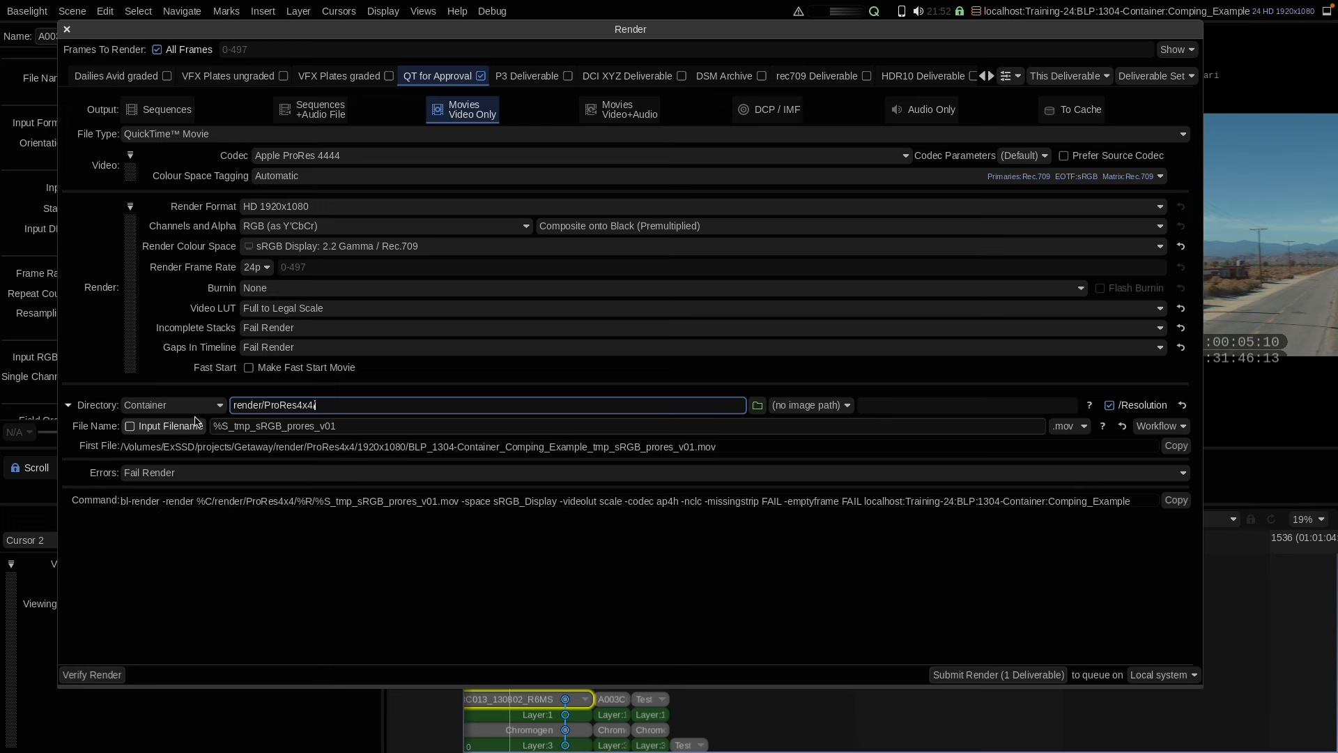
text(/%{)
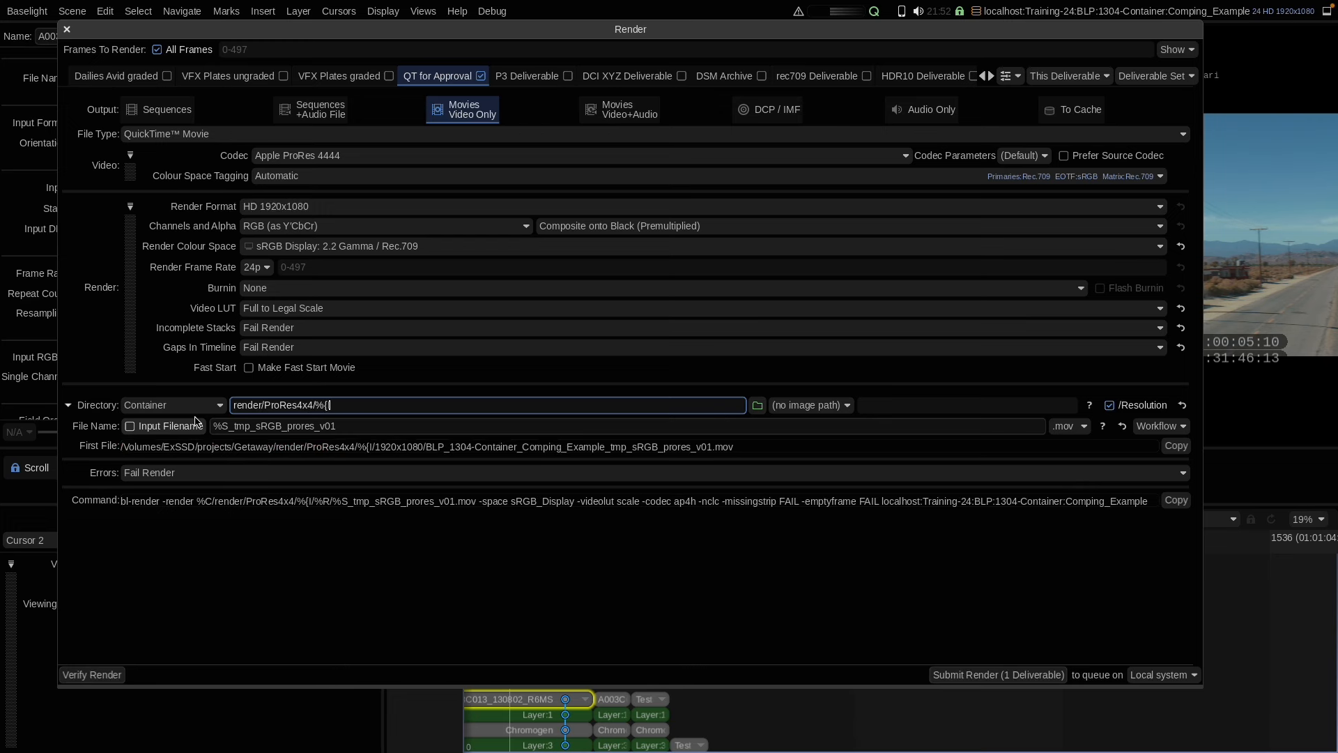
text(ISODat)
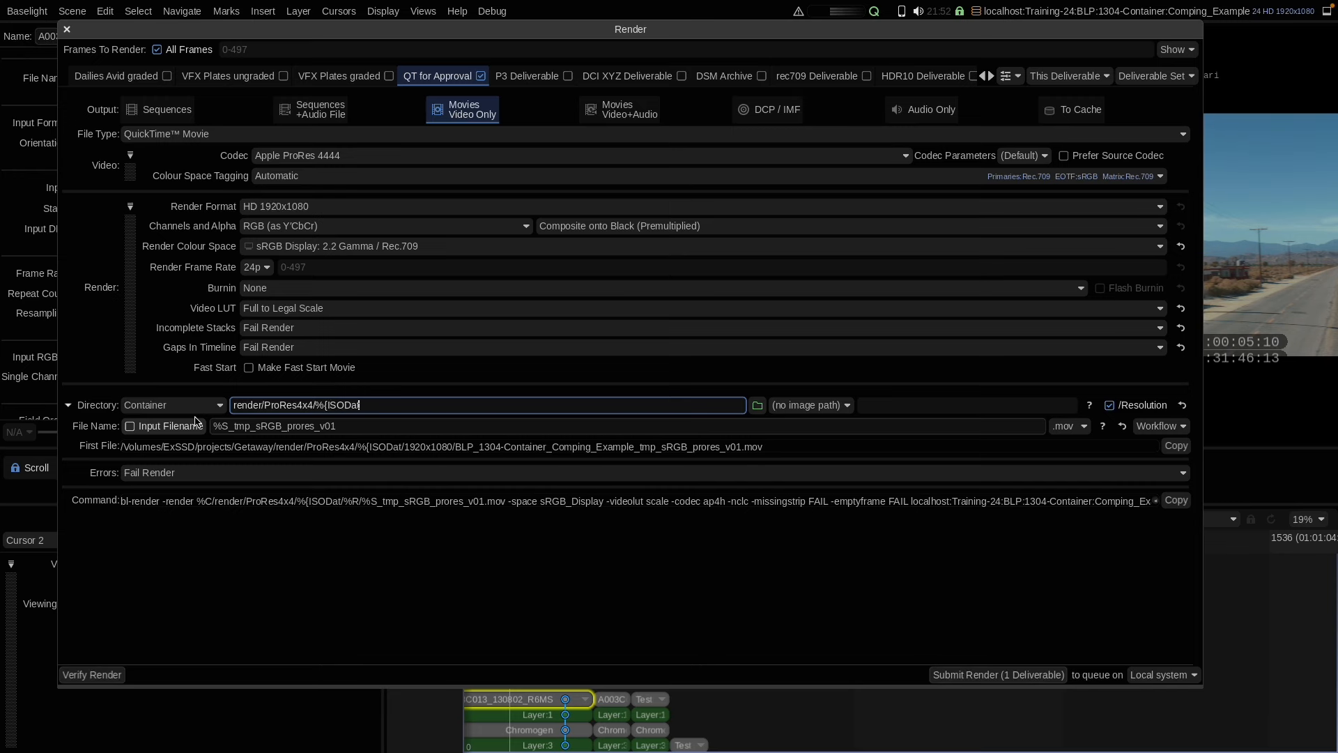
text(e})
key(Return)
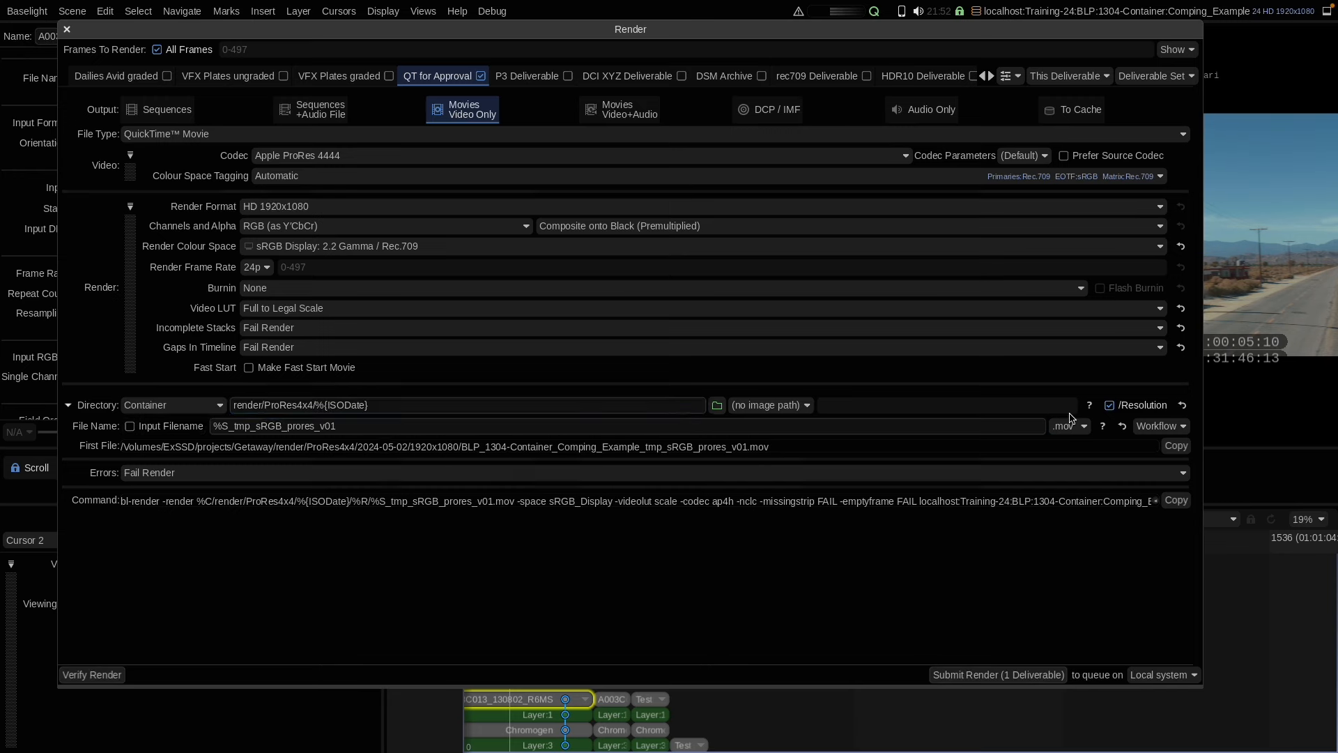
click(1127, 407)
Set the deliverable's file name to %{Title}_ProRes4444_Stereo.
click(327, 423)
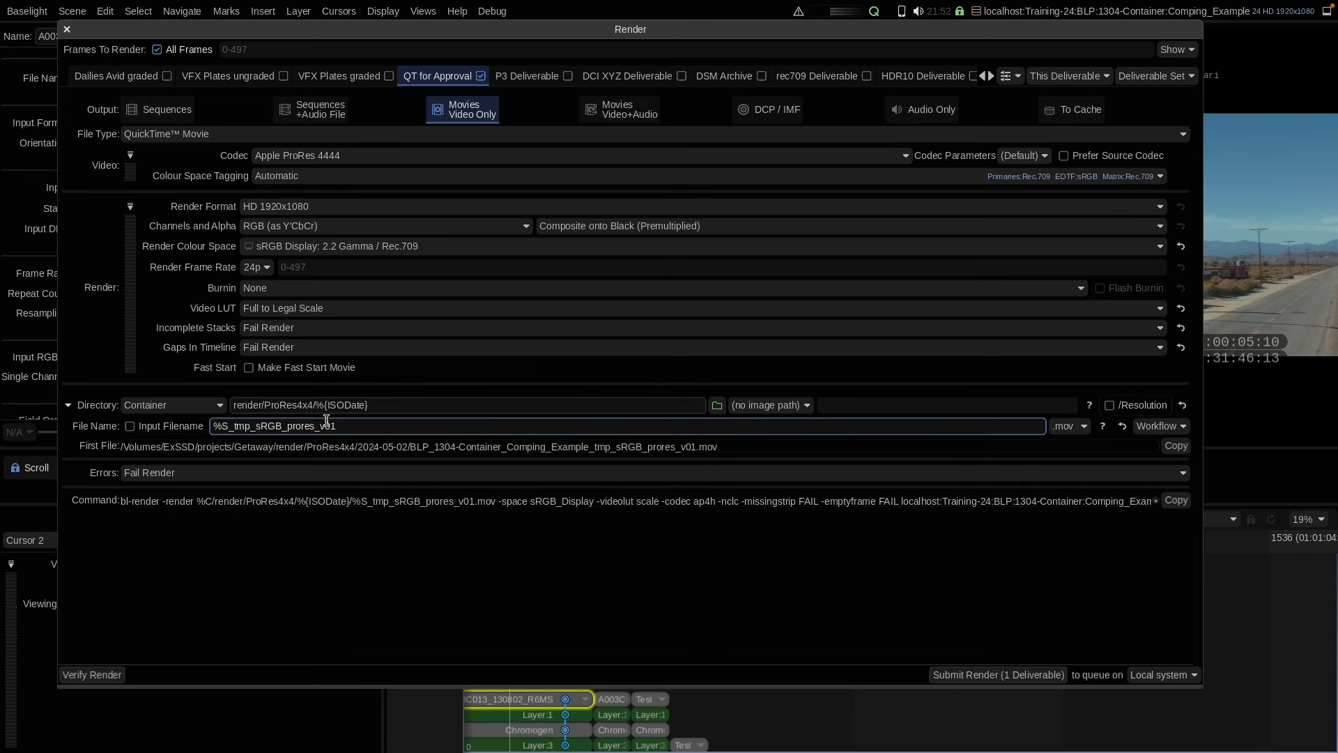
drag(368, 422, 216, 436)
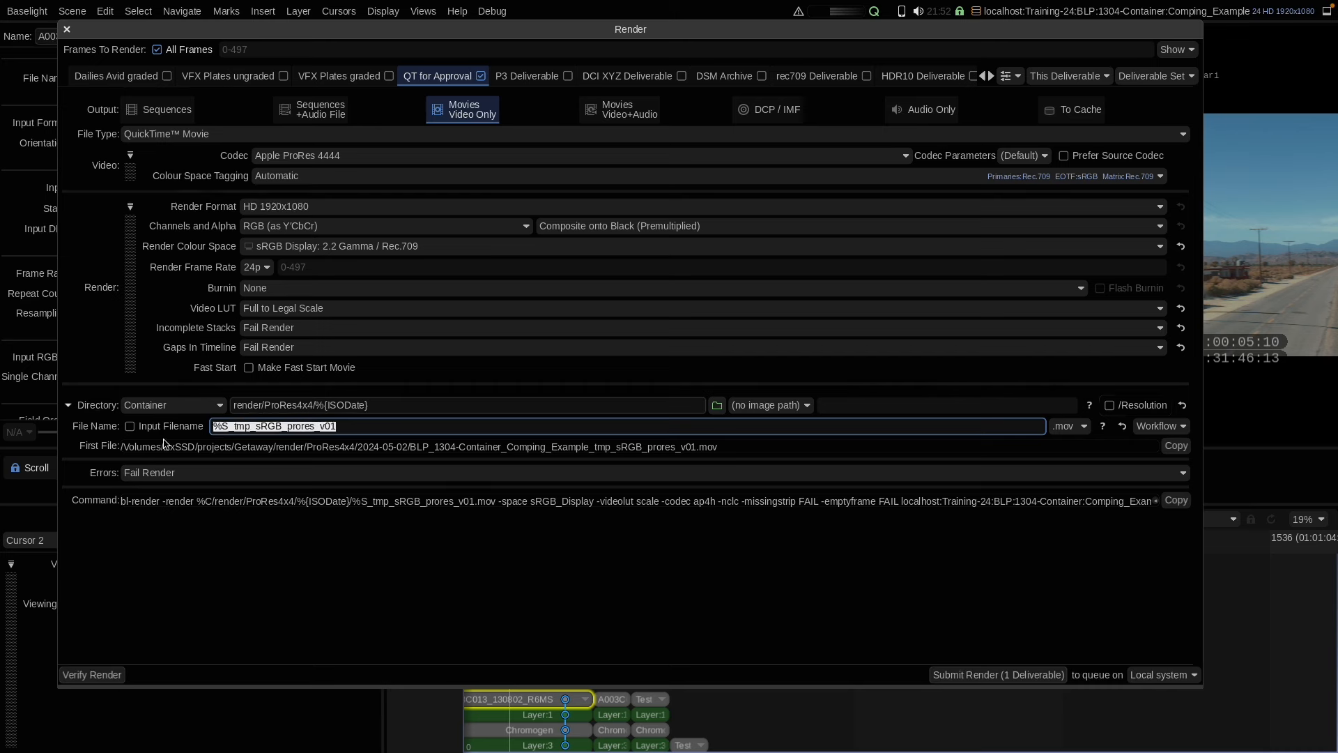
text(%{)
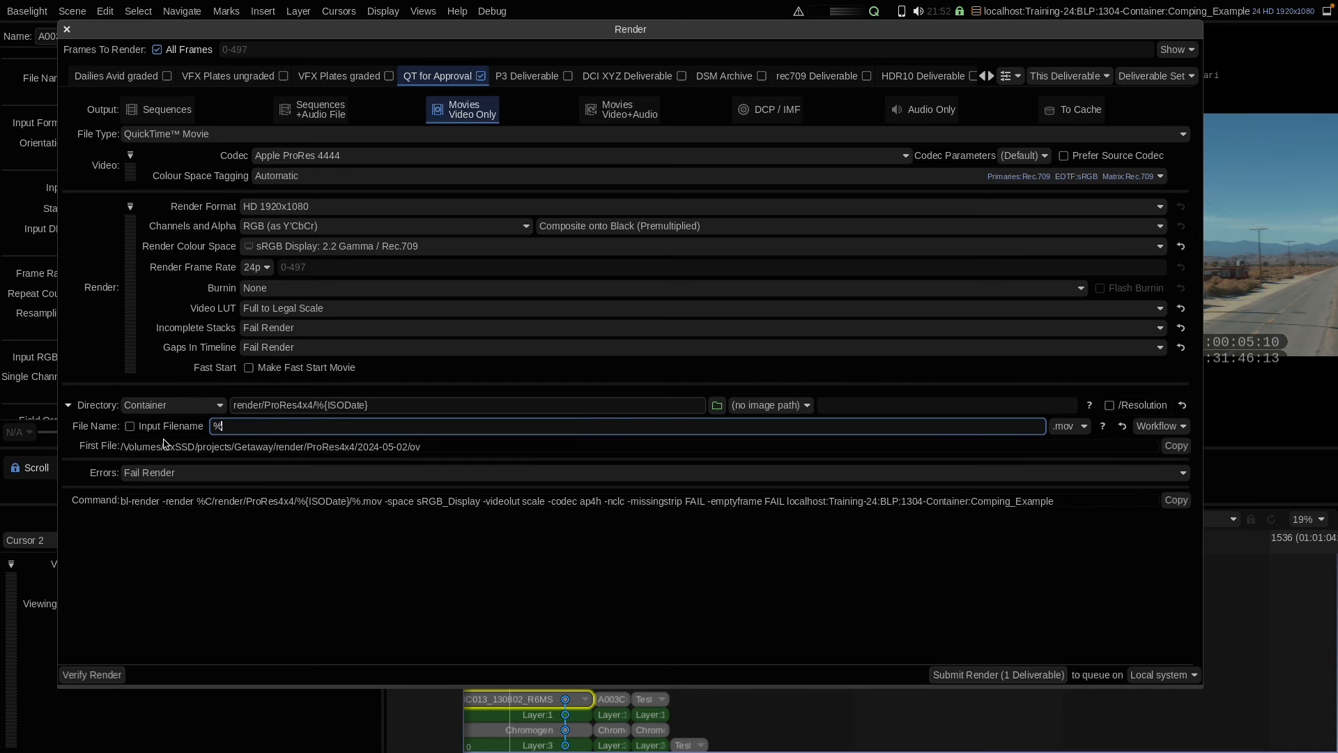
text(Title)
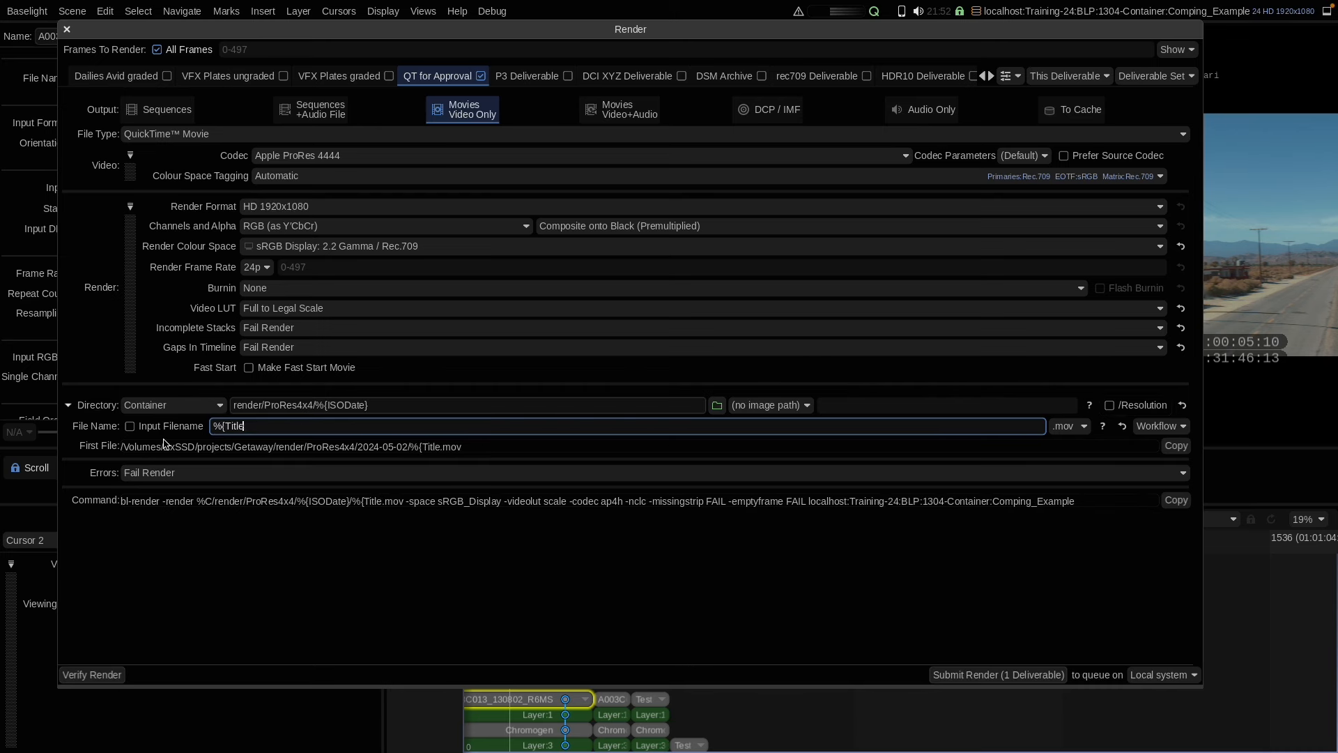
text(})
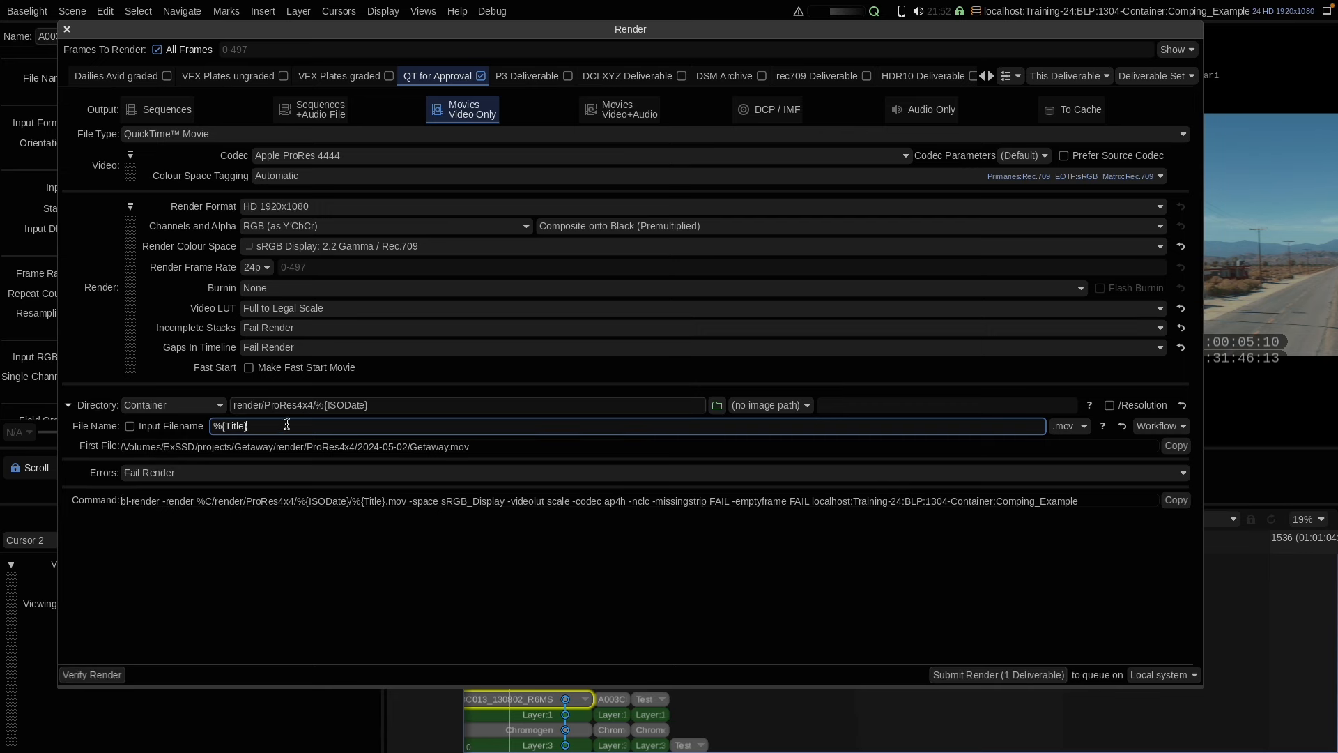
text(_)
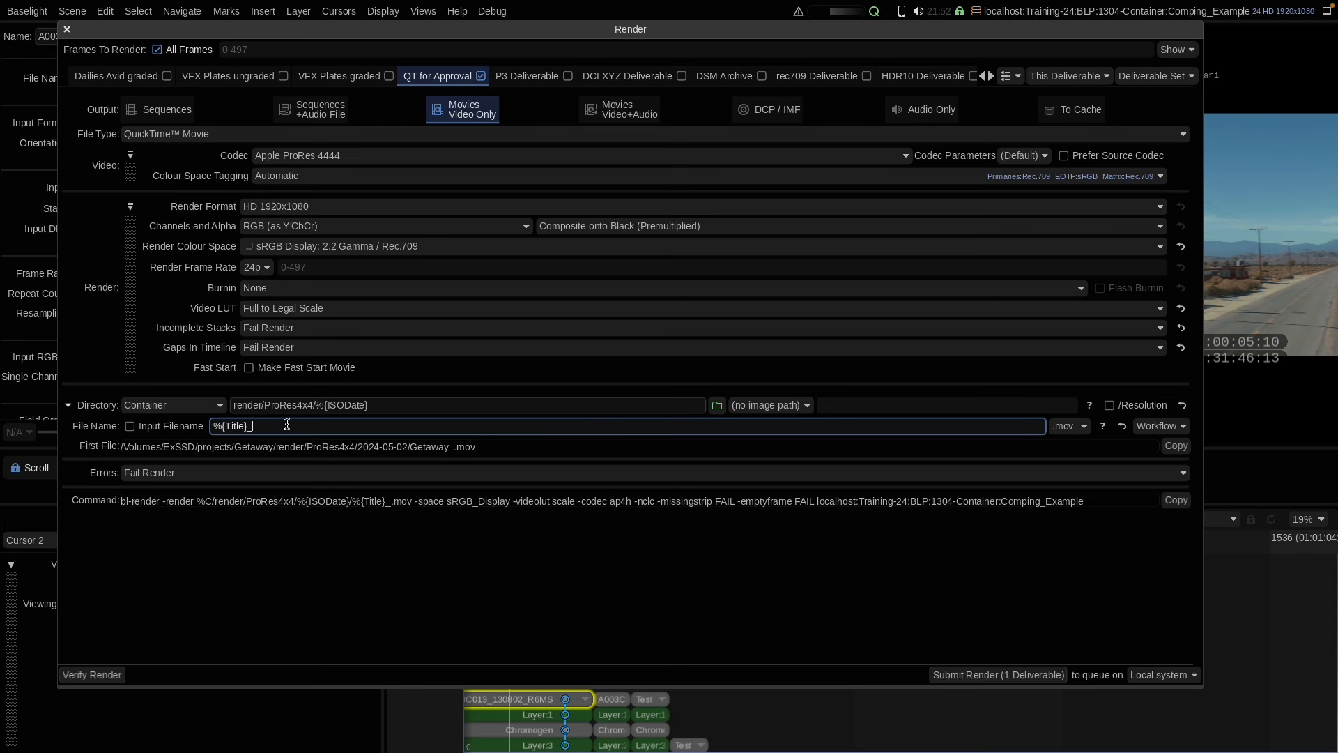
text(ProRes)
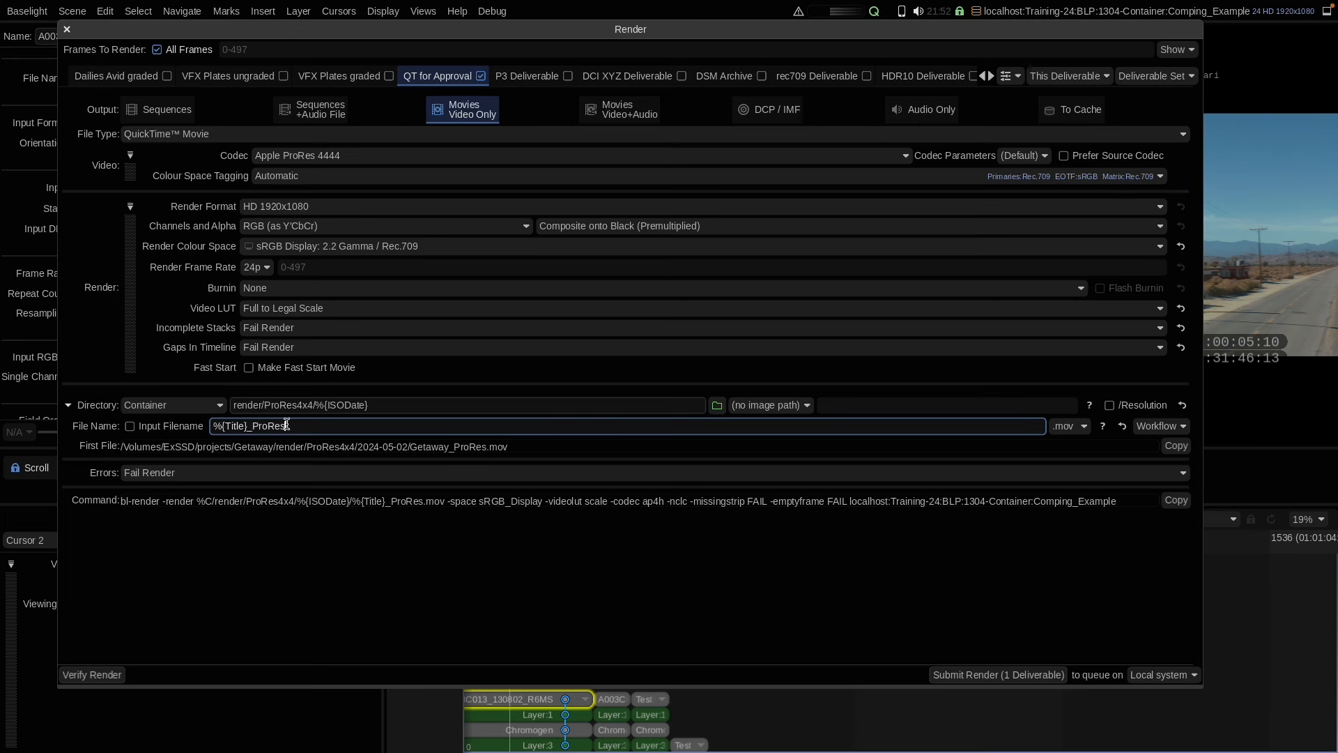
text(444)
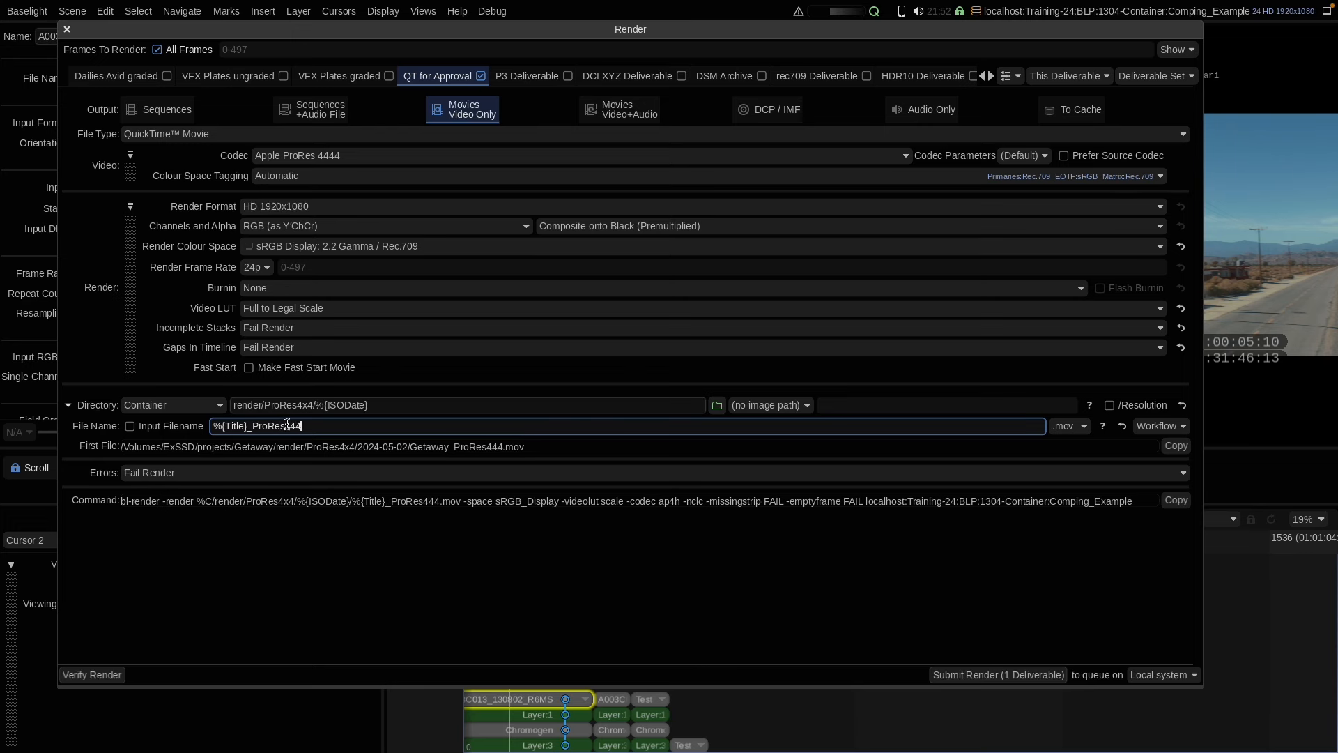
text(4_Stereo)
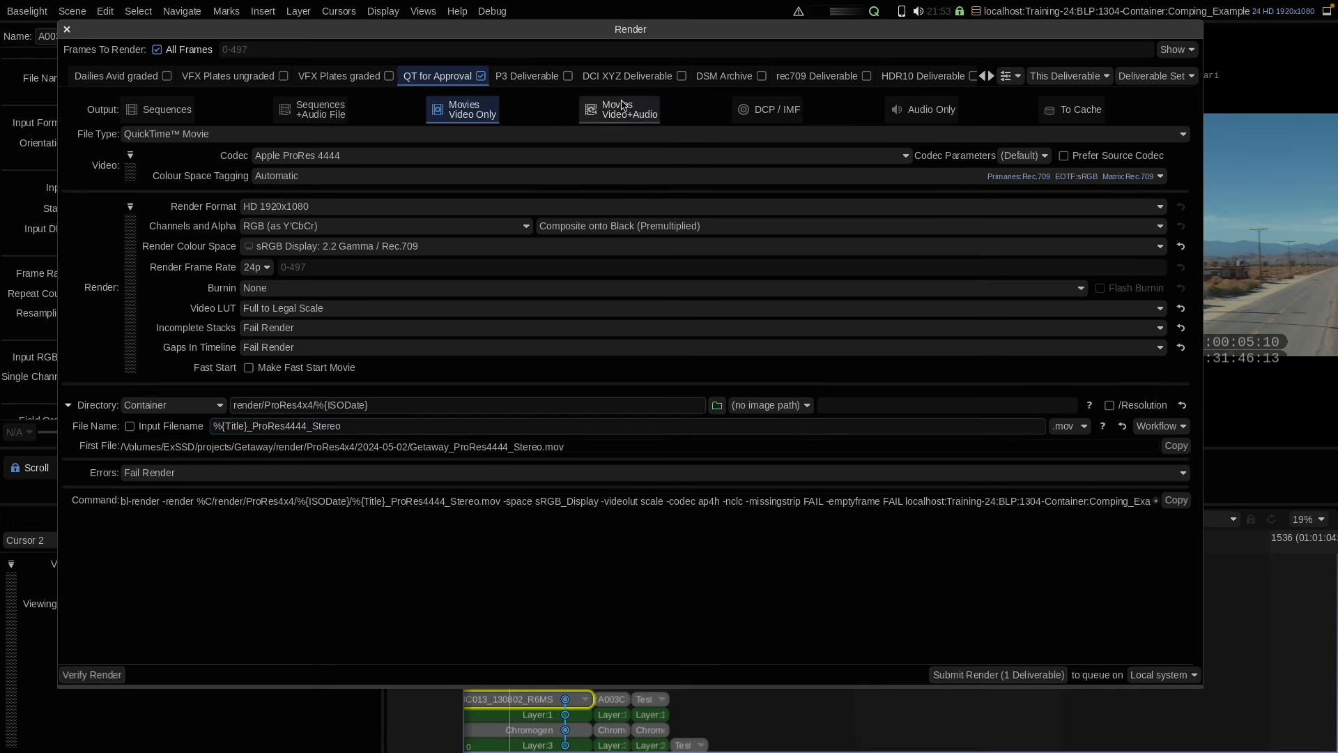
Change the deliverable to a video and audio movie with render colour space Rec.1886: 2.4 Gamma / Rec.709, and close the Render view.
click(622, 106)
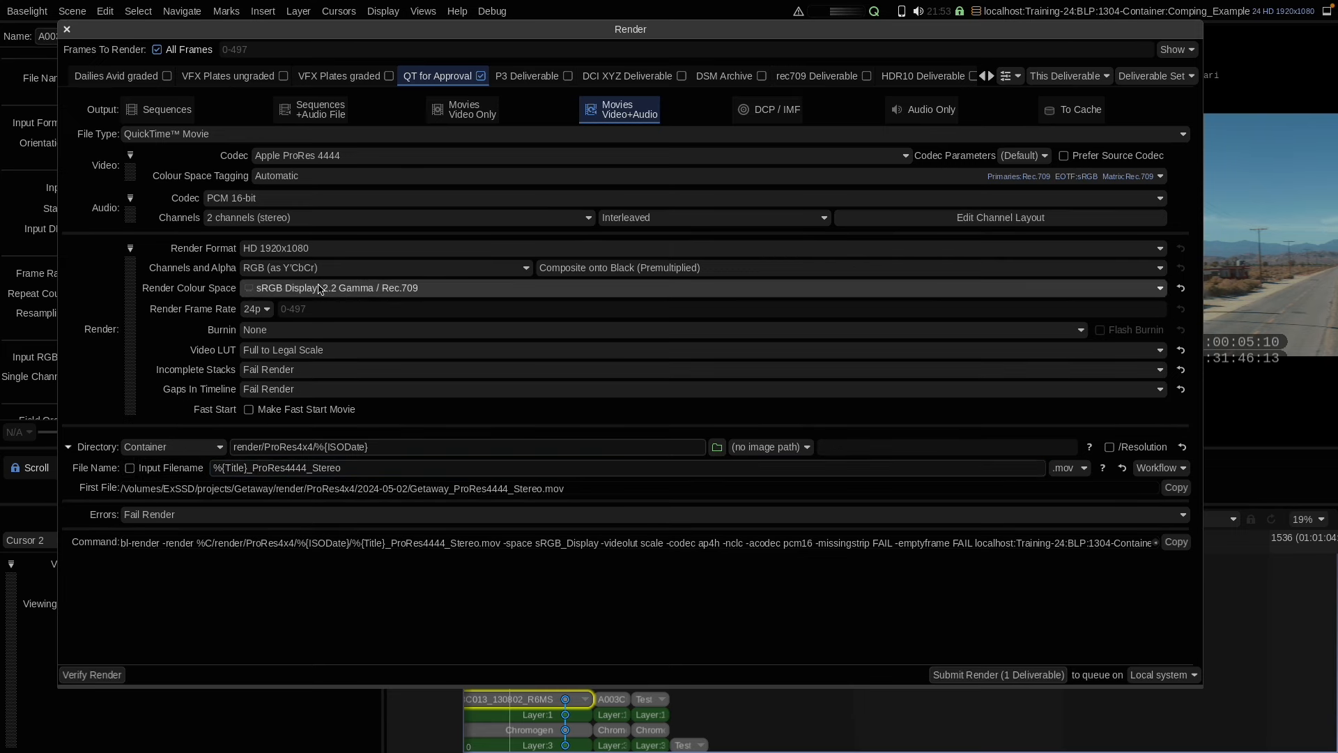
click(320, 289)
click(337, 608)
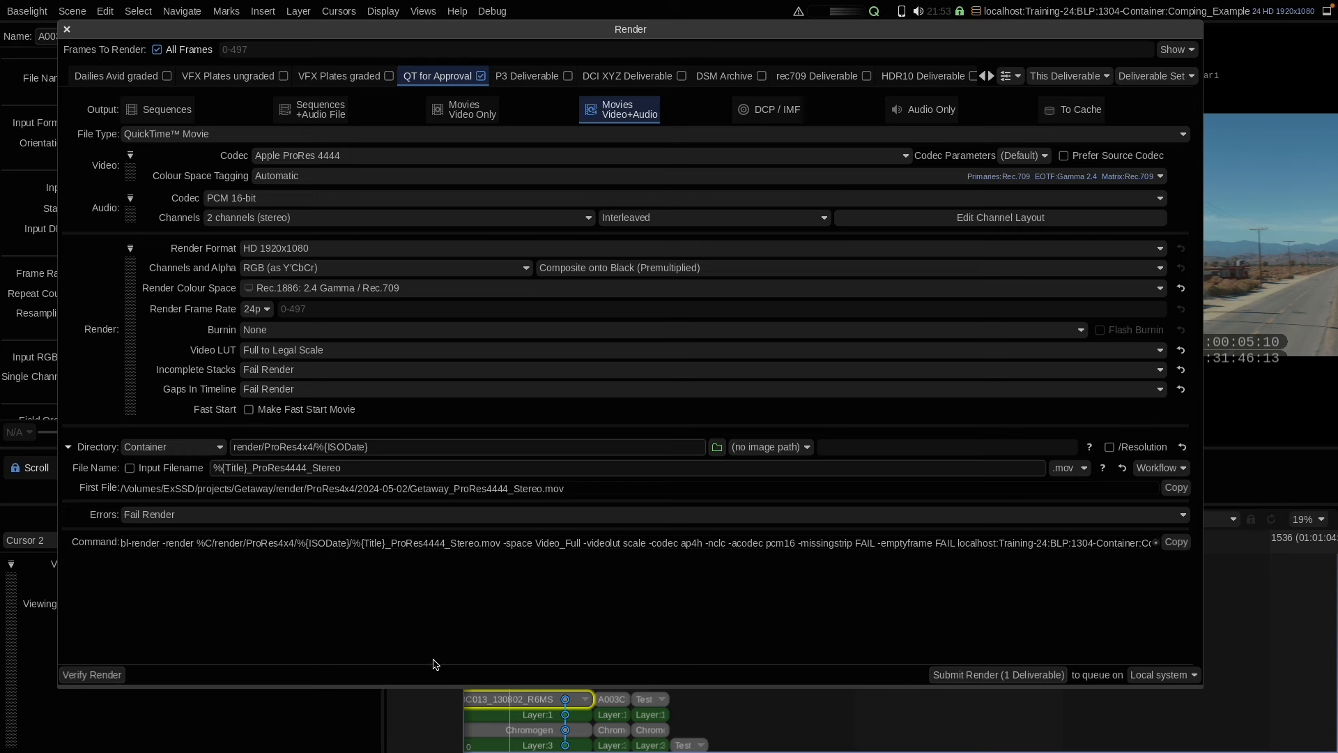
click(234, 468)
key(Escape)
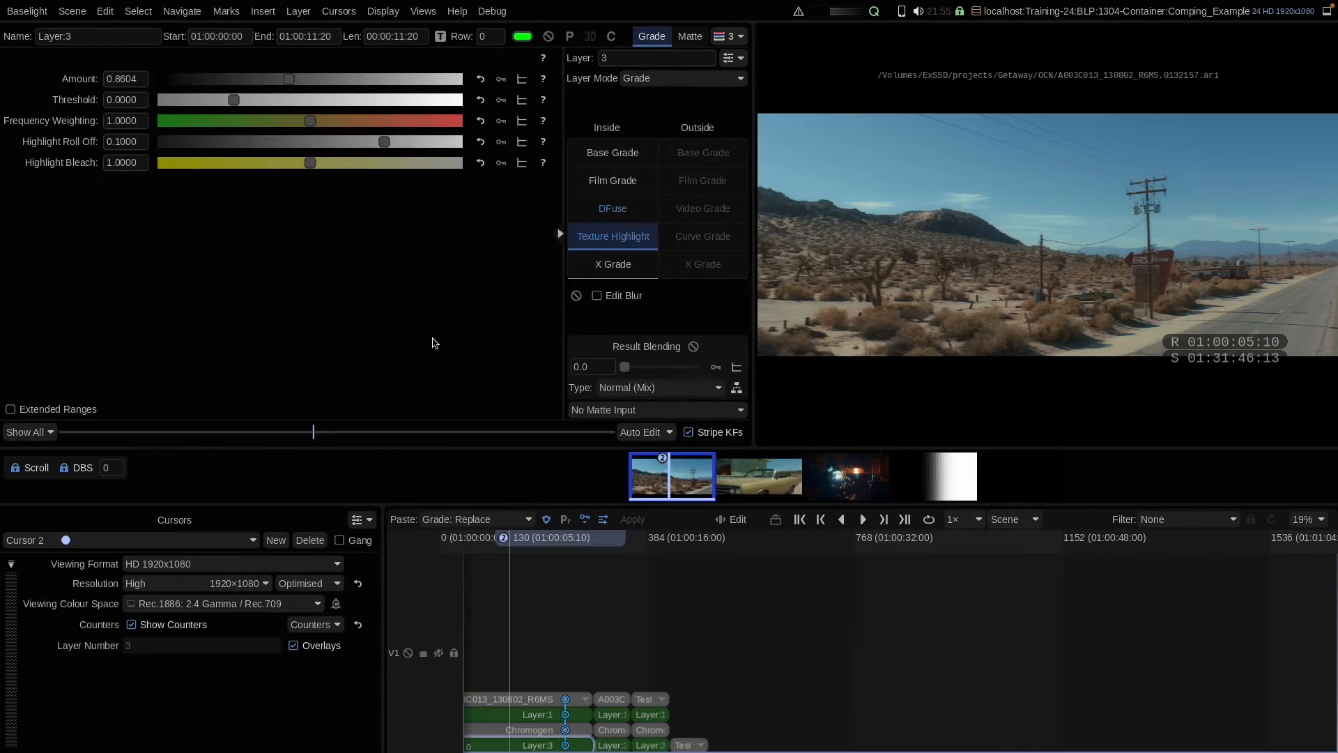
Switch to the takeaway scene and compare the media file paths of shots 11, 19 and 37.
click(1049, 10)
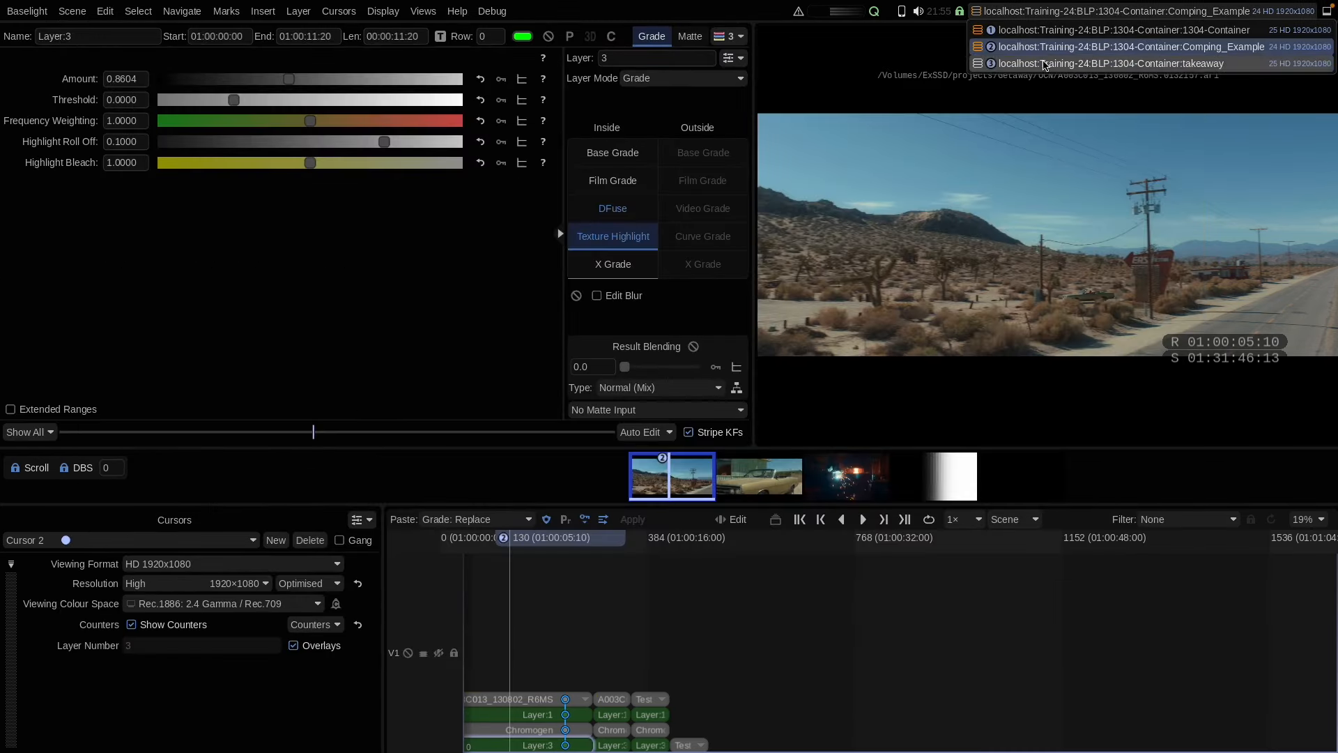
click(1045, 64)
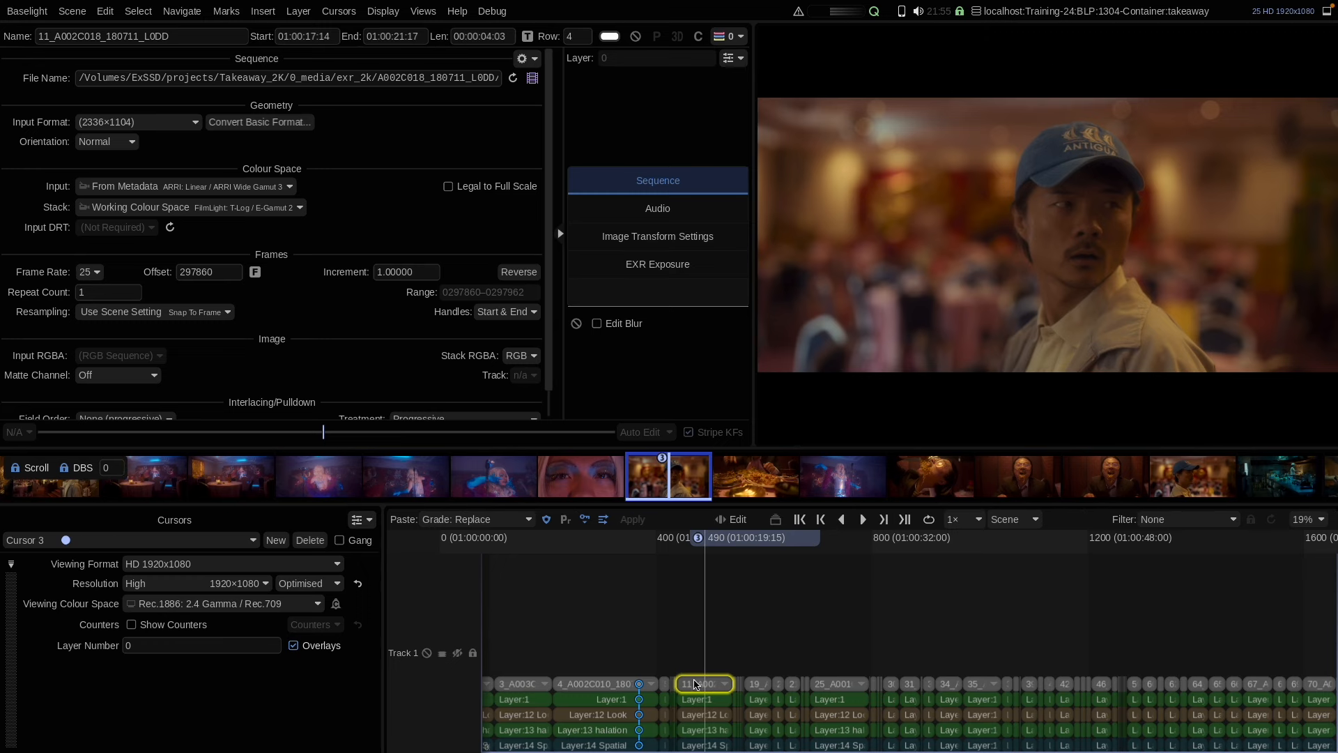
click(86, 79)
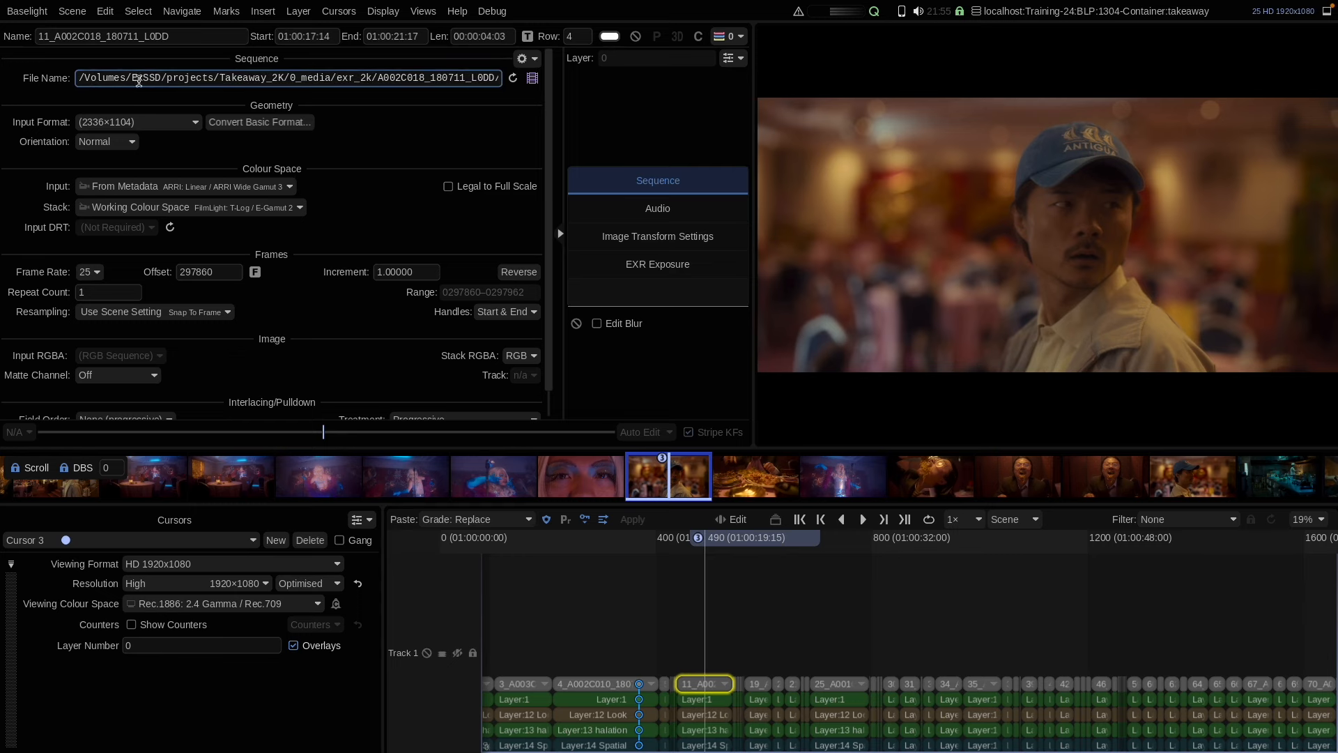
drag(727, 549, 745, 621)
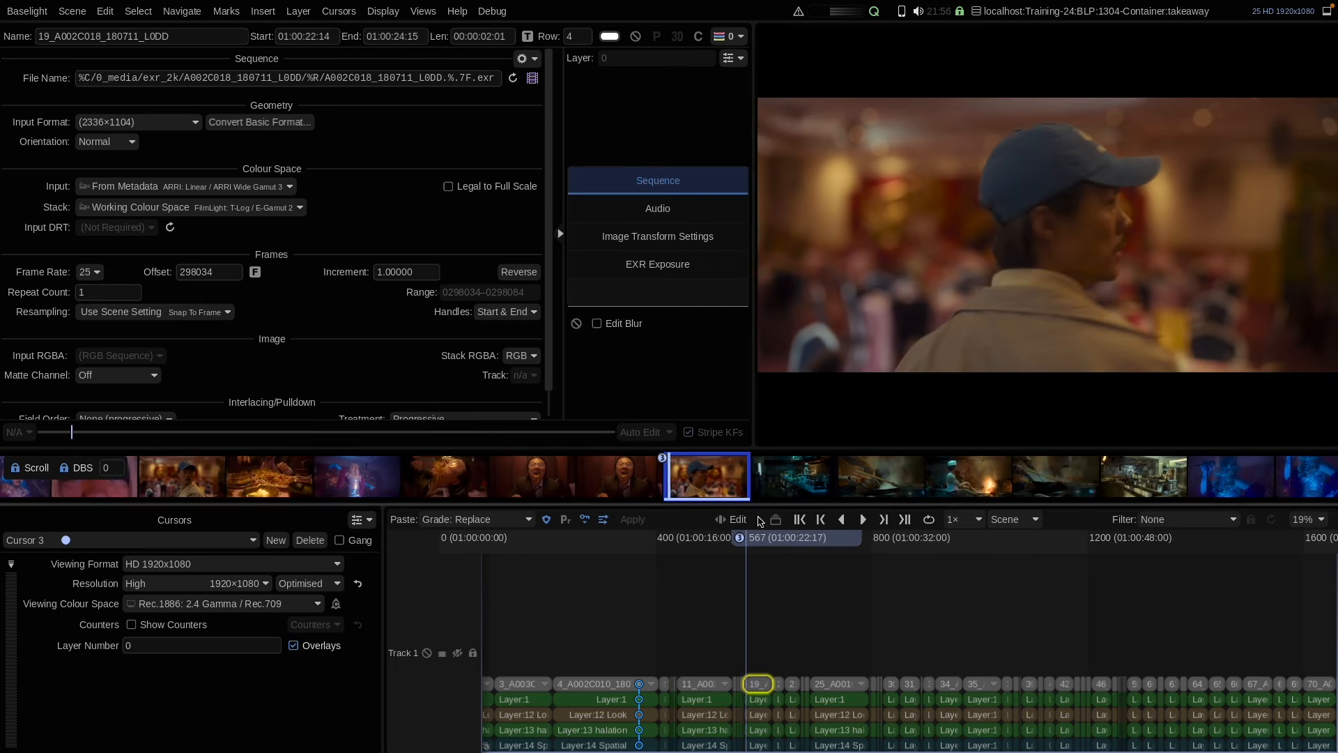
click(83, 80)
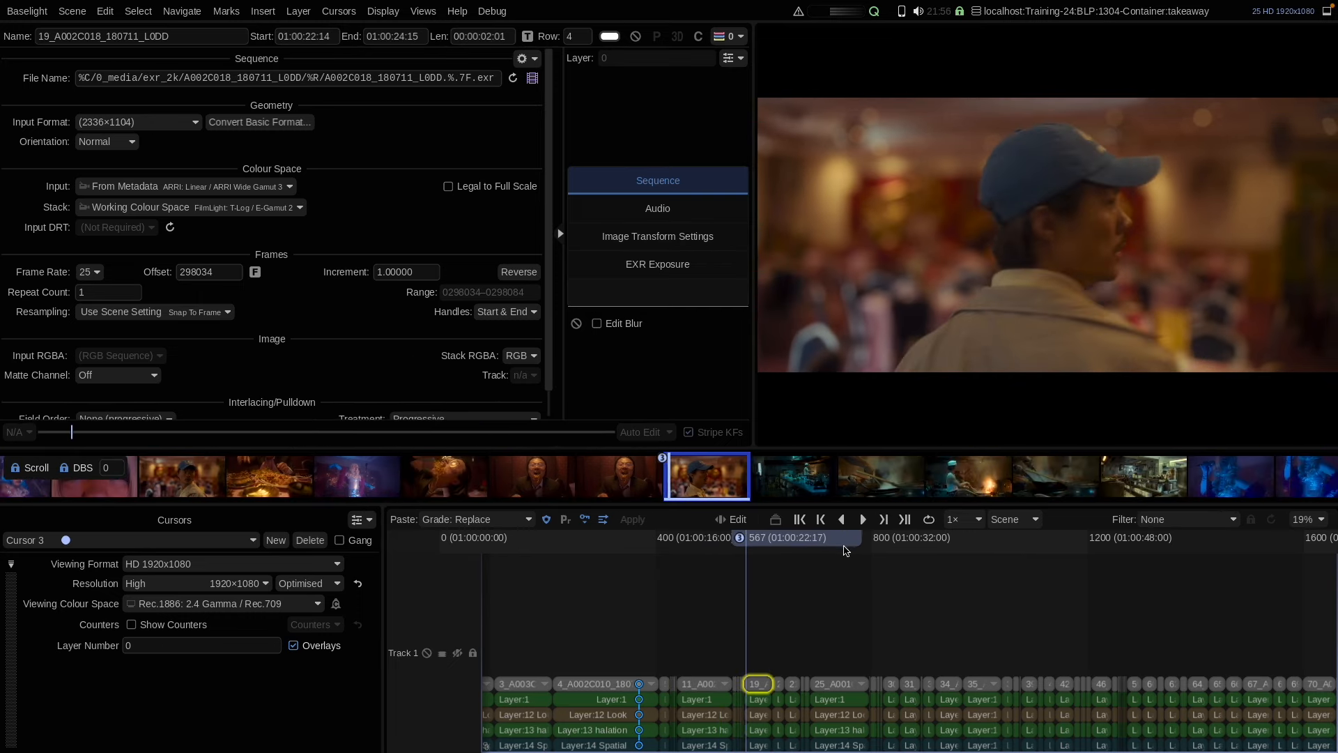
drag(795, 543, 1058, 554)
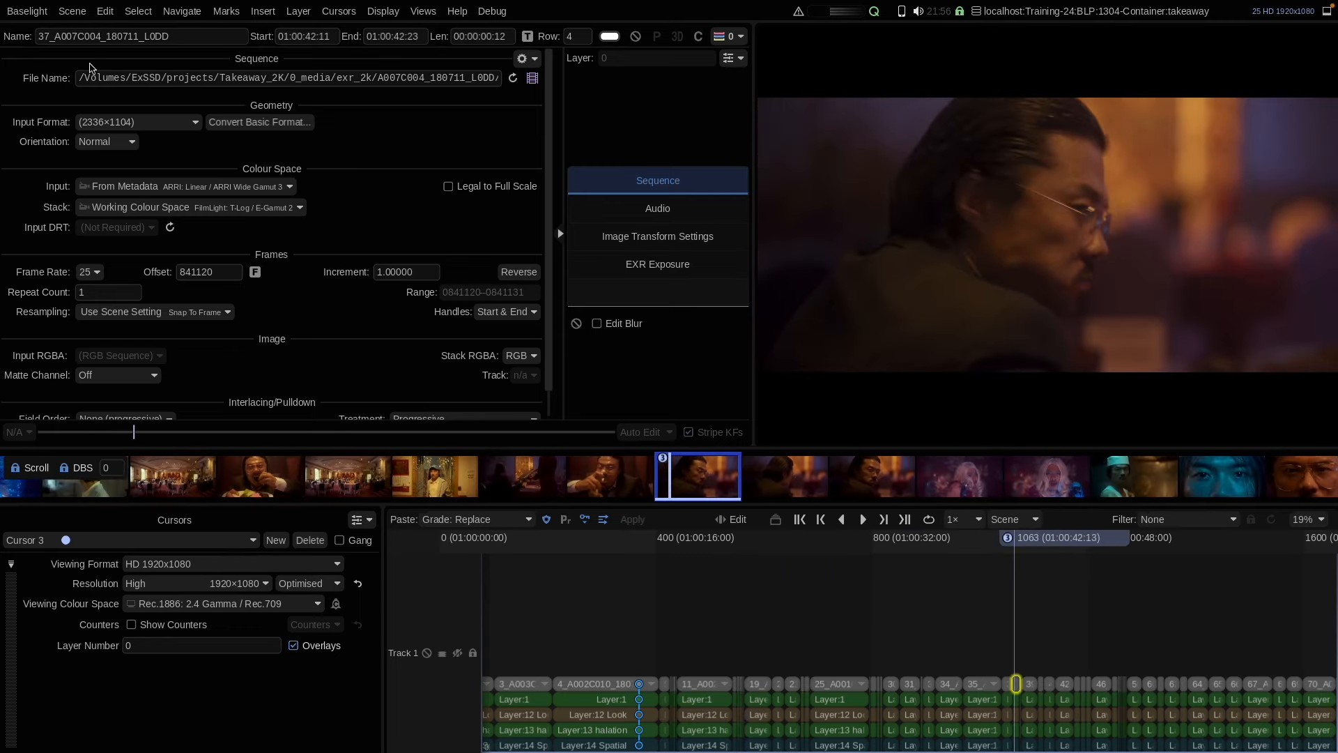
Return to shot 11 and replace the /Volumes/ExSSD/projects/Takeaway_2K part of its file path with %C.
drag(696, 542, 727, 542)
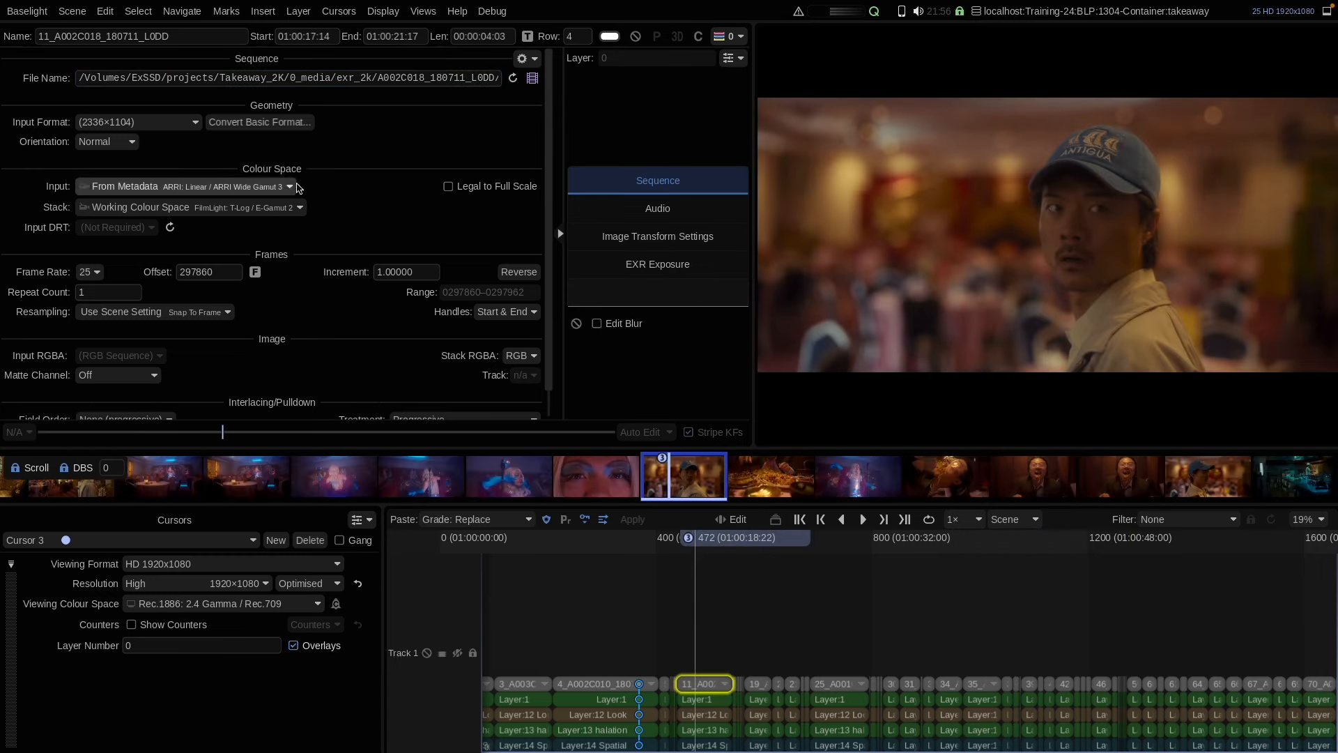
drag(285, 79, 63, 115)
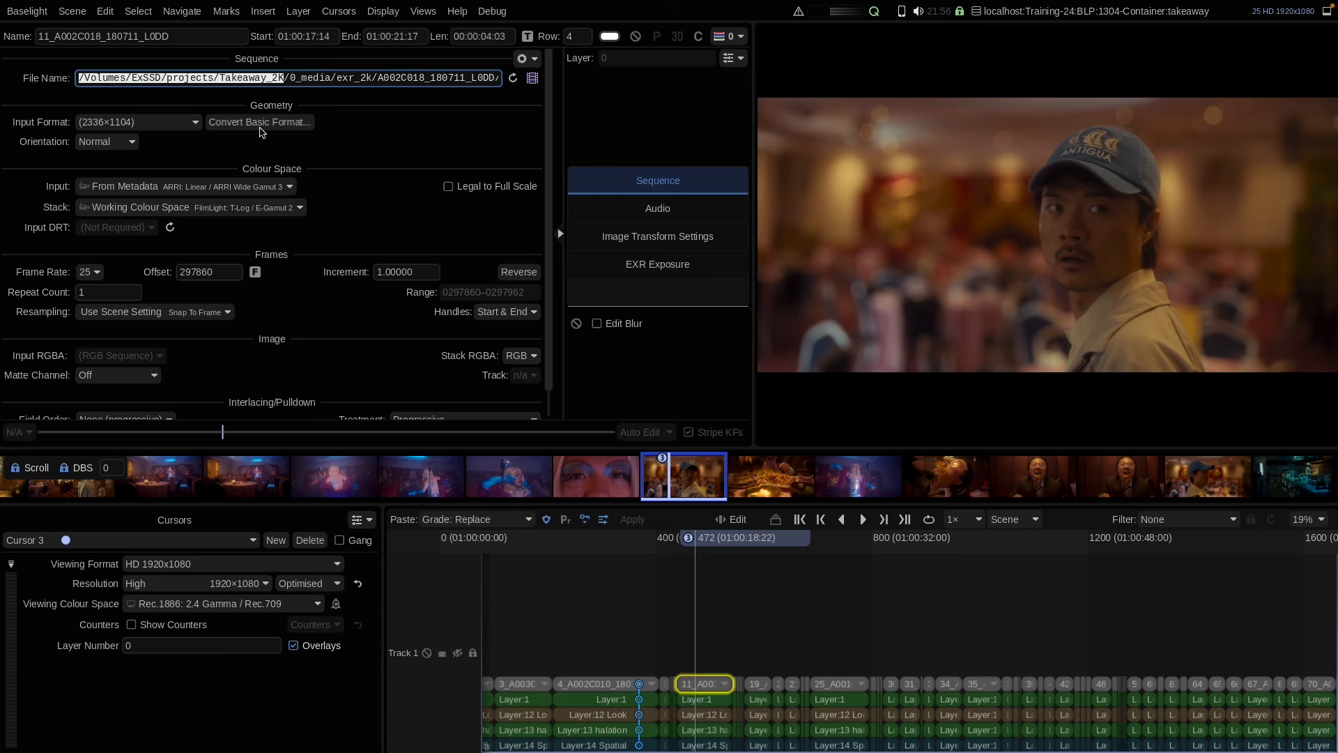
text(%C)
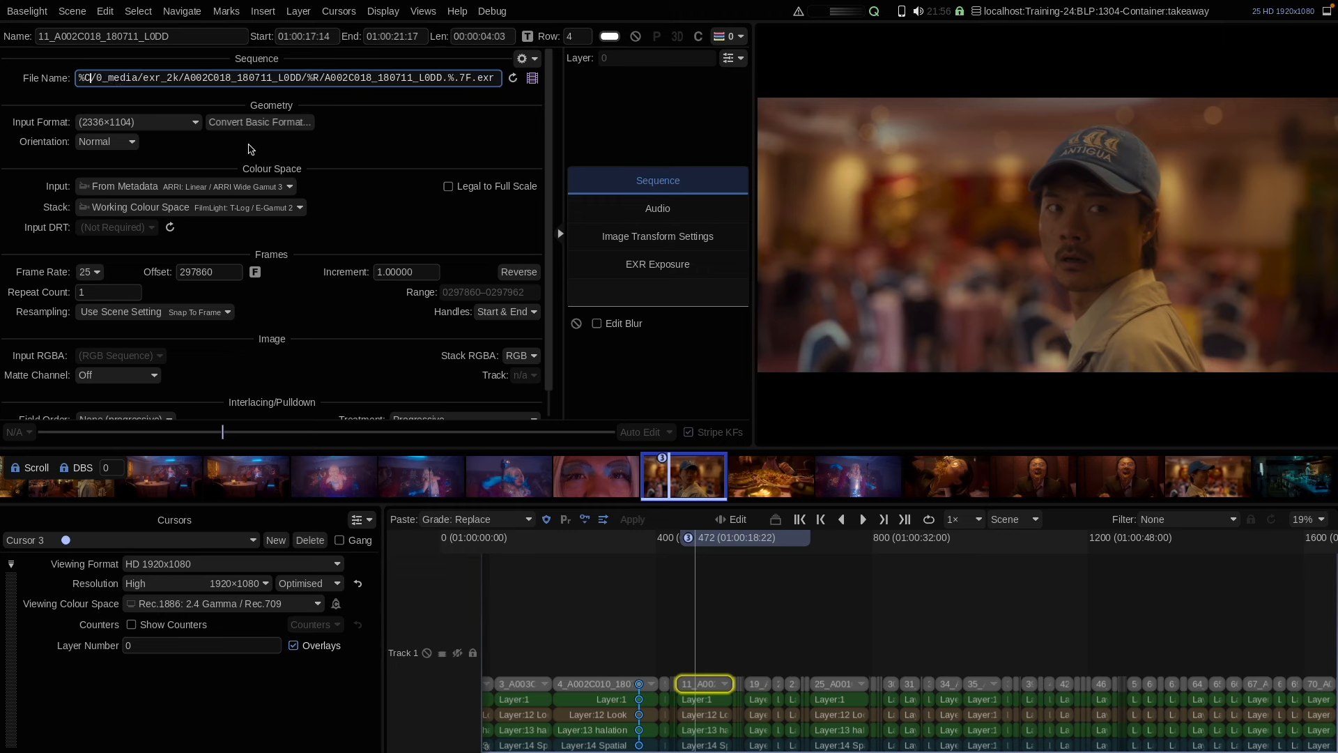
key(Return)
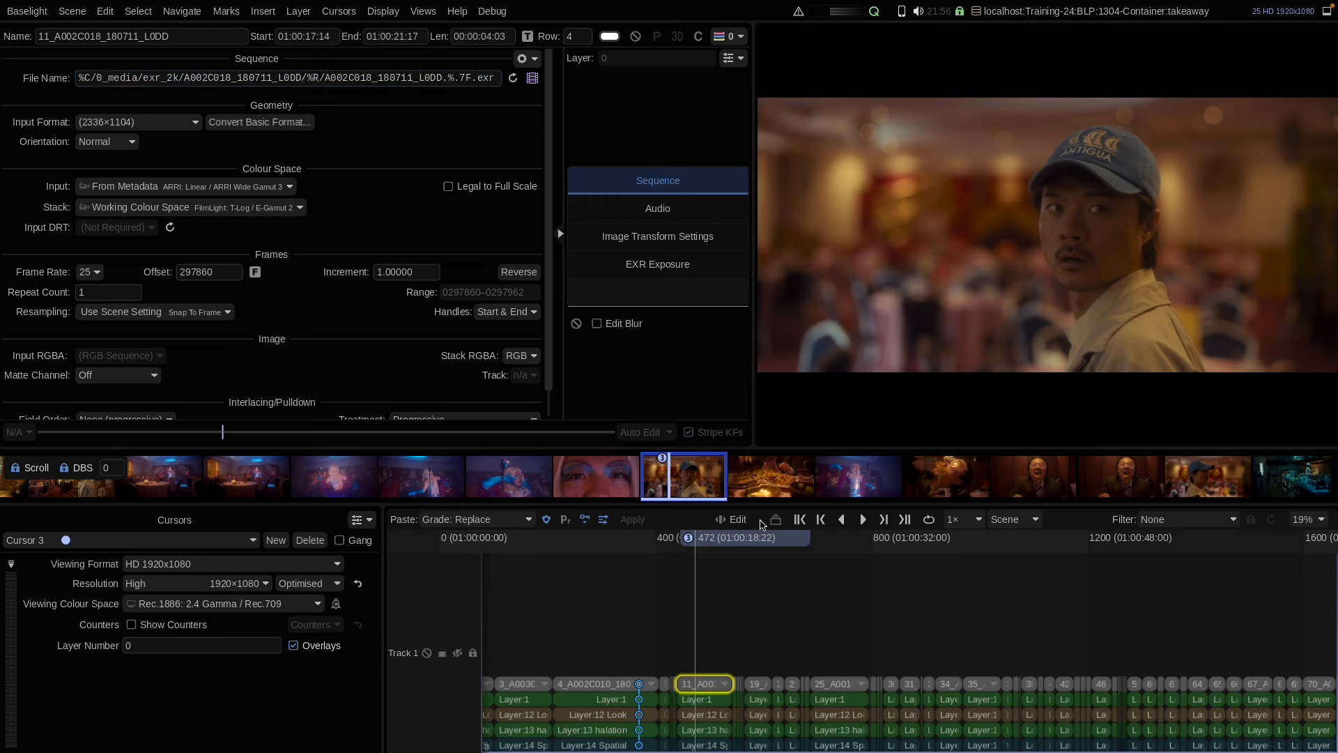
Go to shot 4, open the Consolidate view and review its source options, keeping Current Scene.
drag(719, 544, 639, 569)
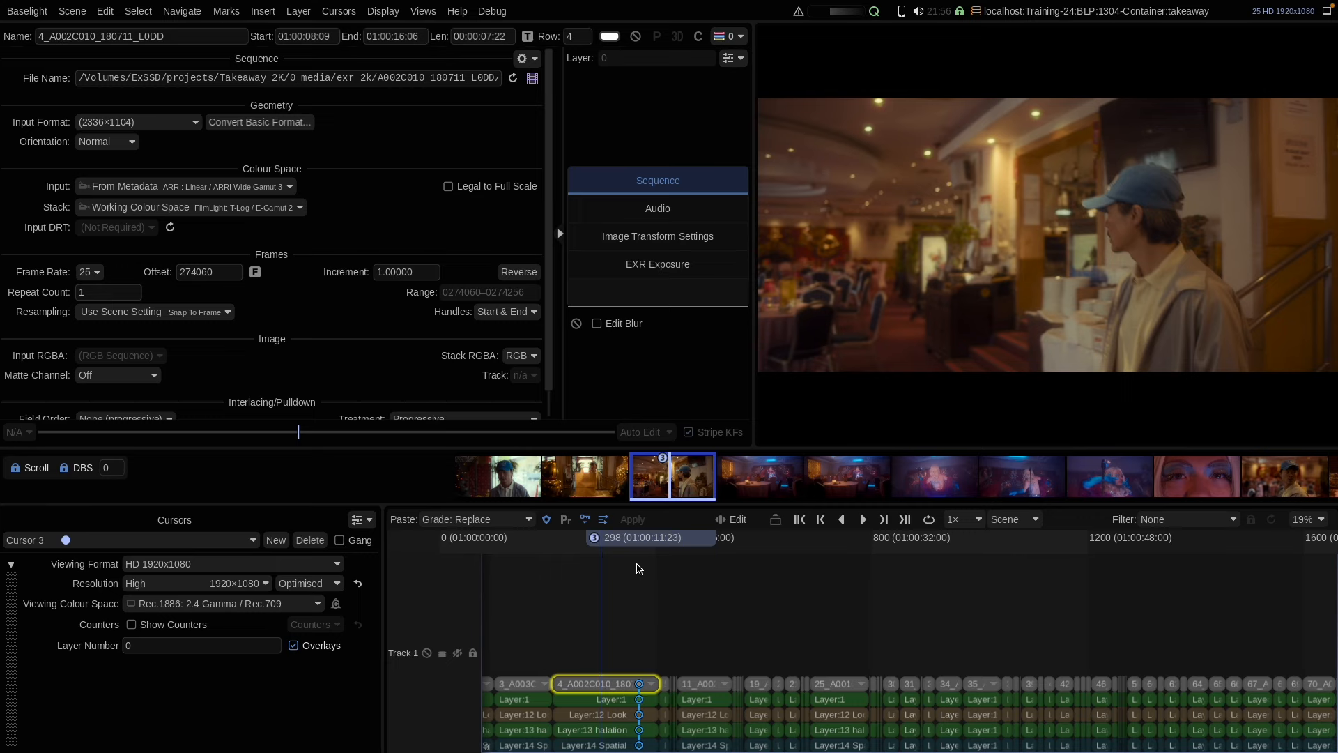
click(422, 11)
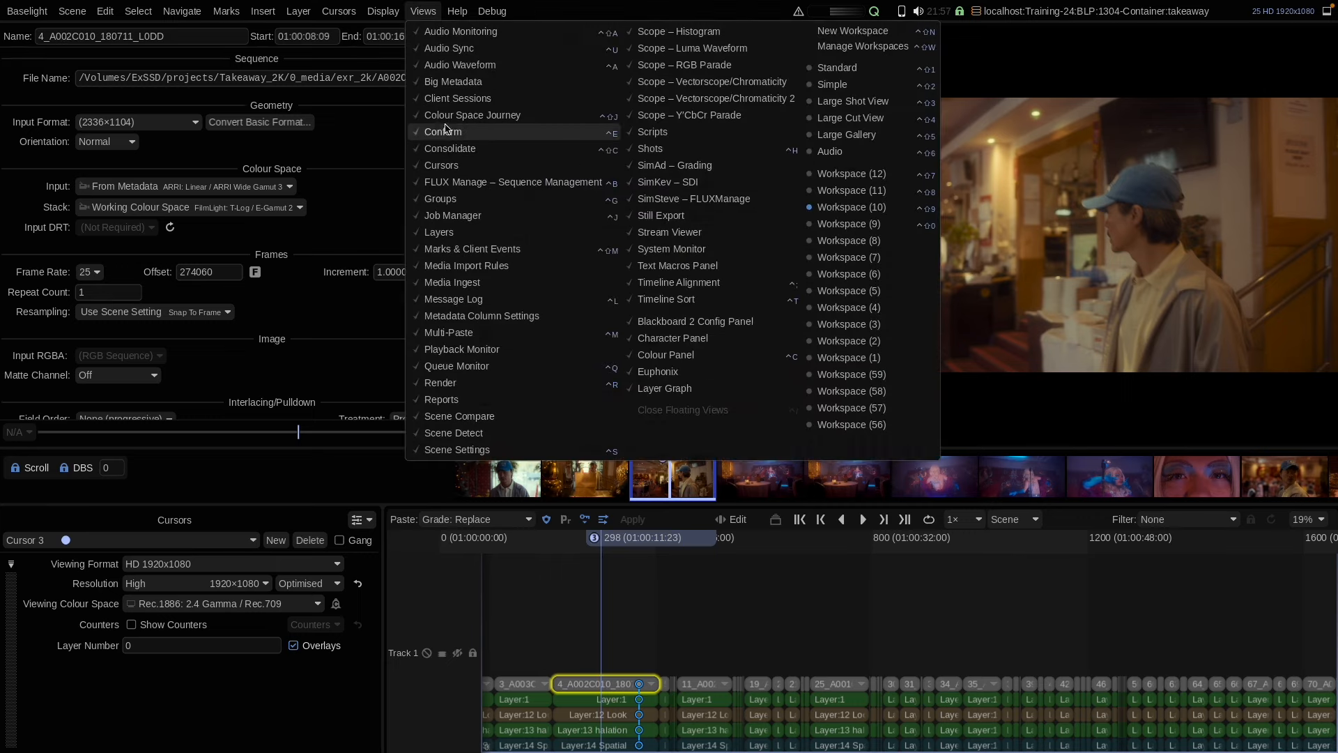
click(444, 149)
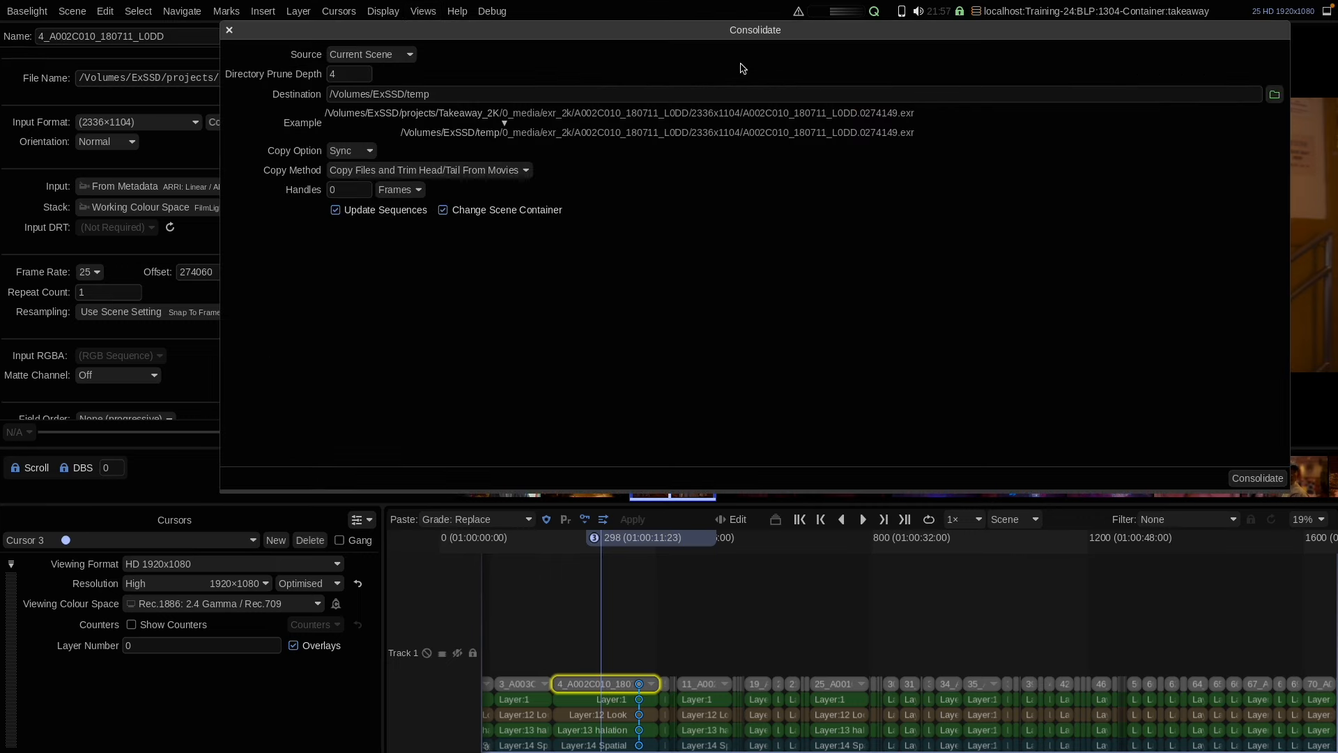
drag(540, 32, 451, 126)
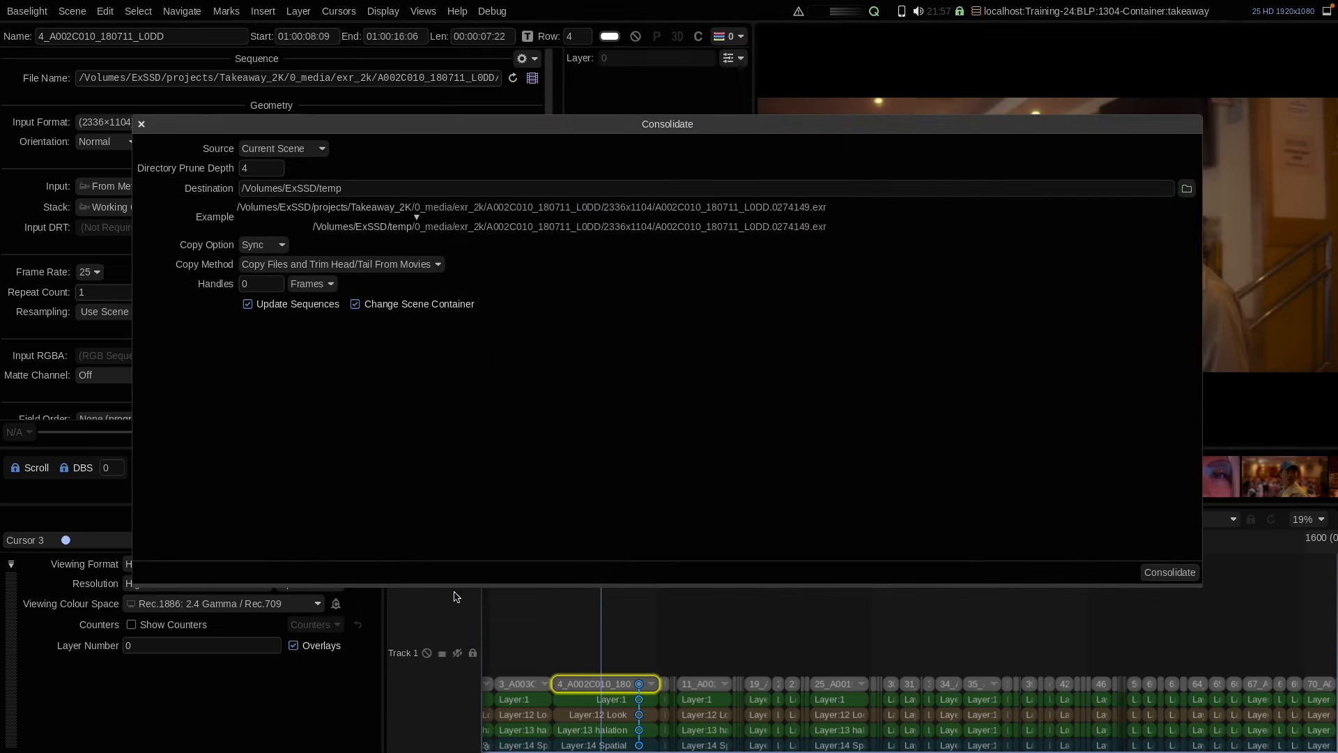
click(277, 149)
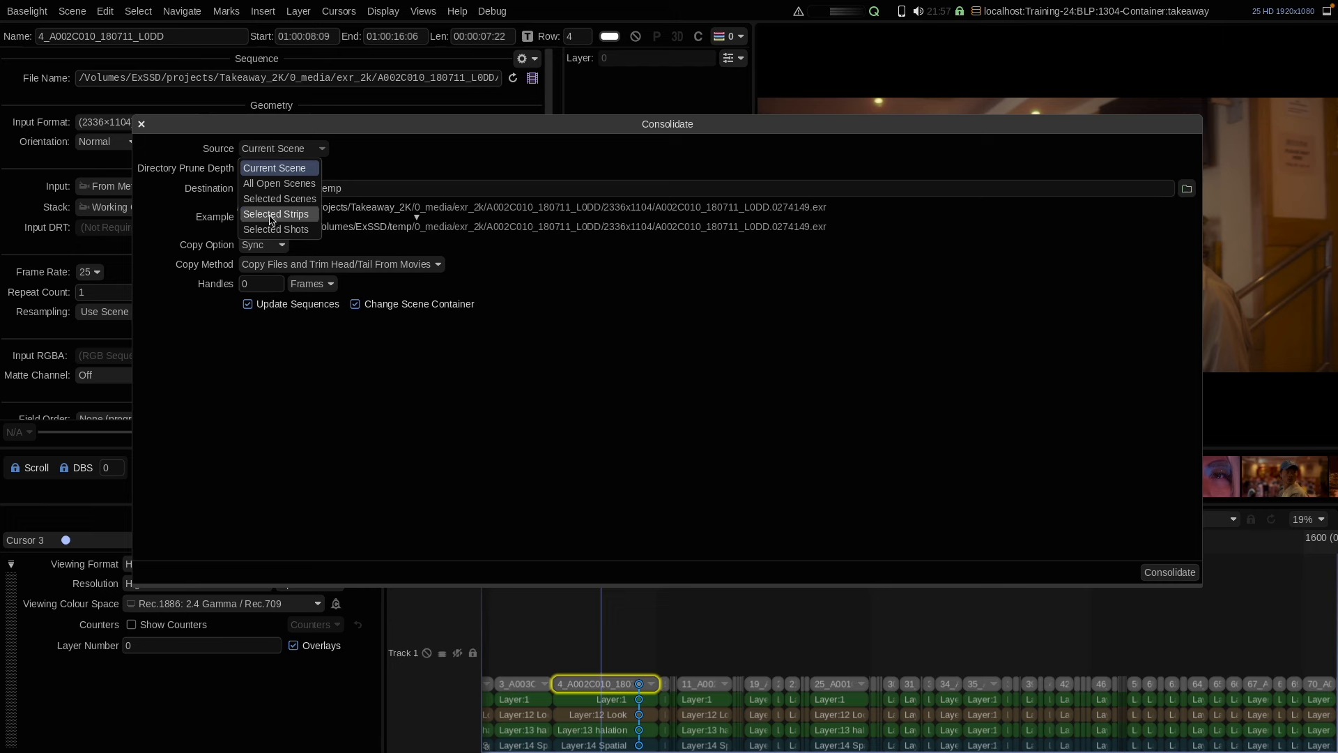
click(290, 150)
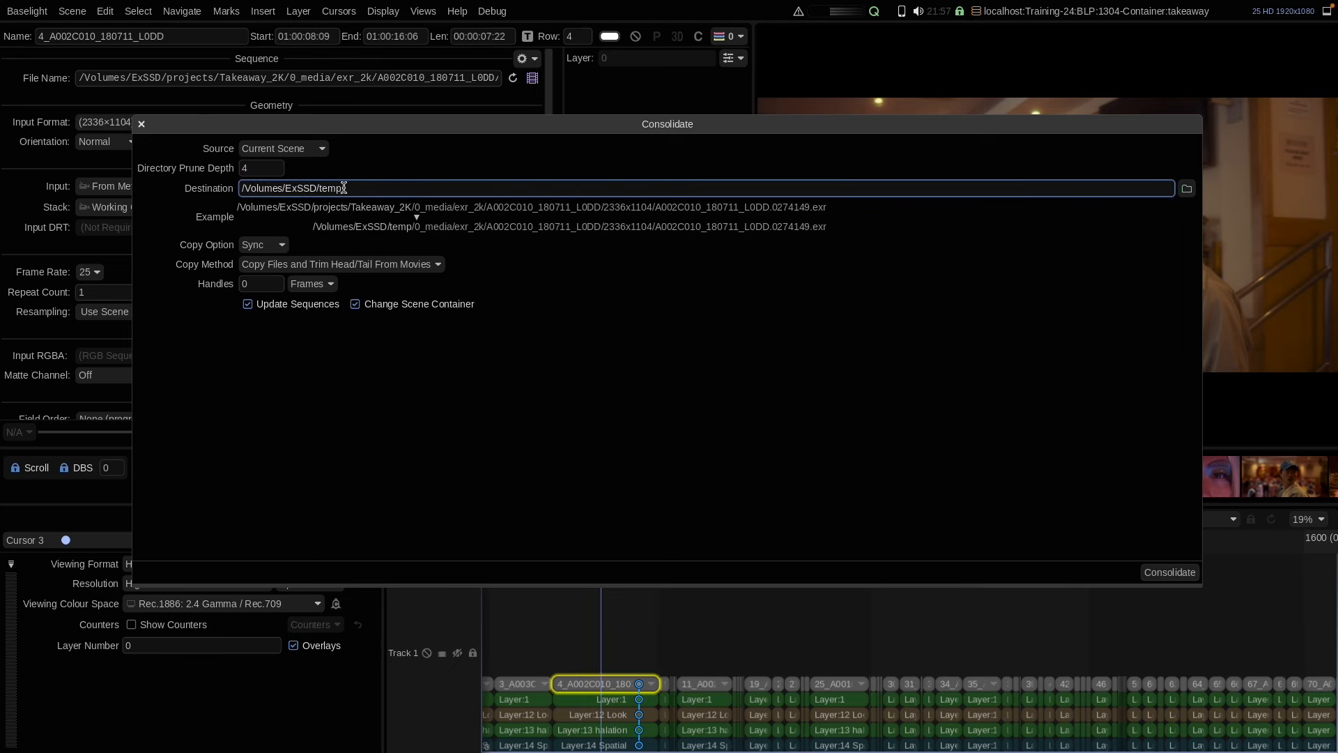
Choose the temp folder on ExSSD as the destination for consolidating the media.
click(1187, 190)
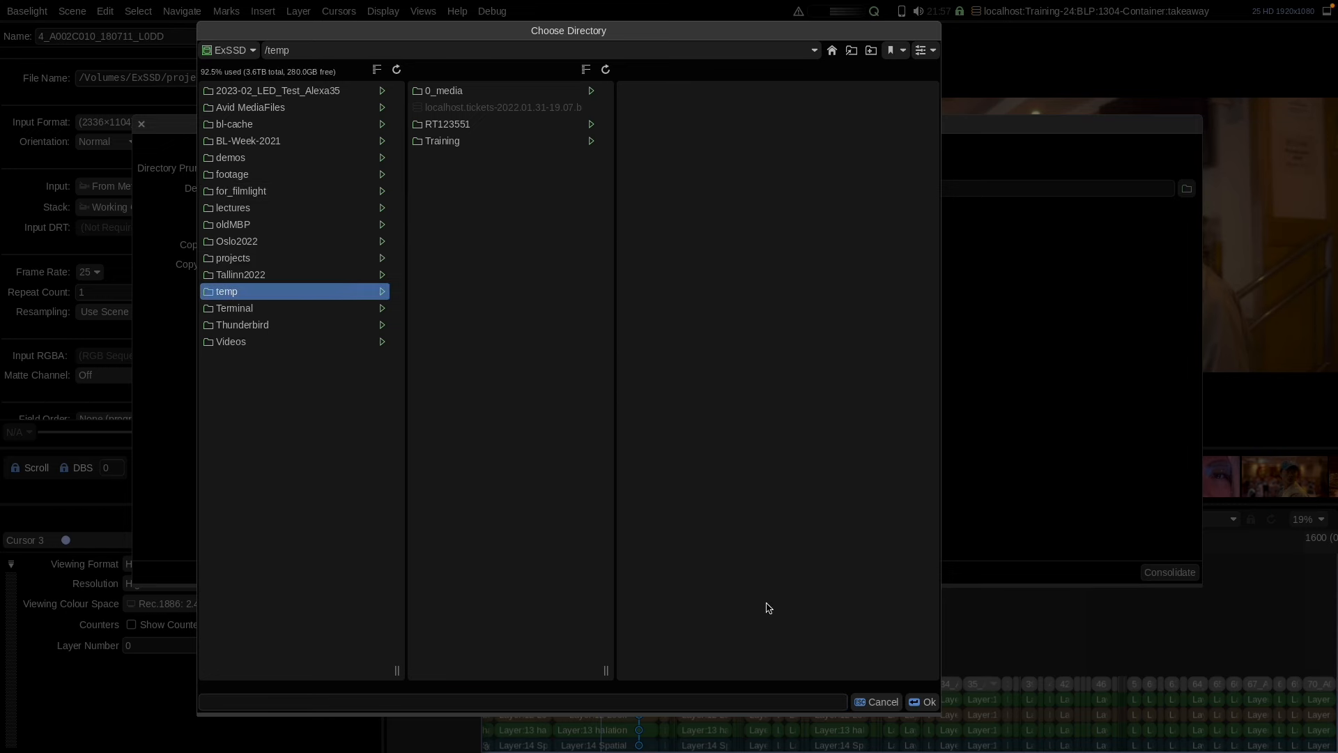
click(927, 702)
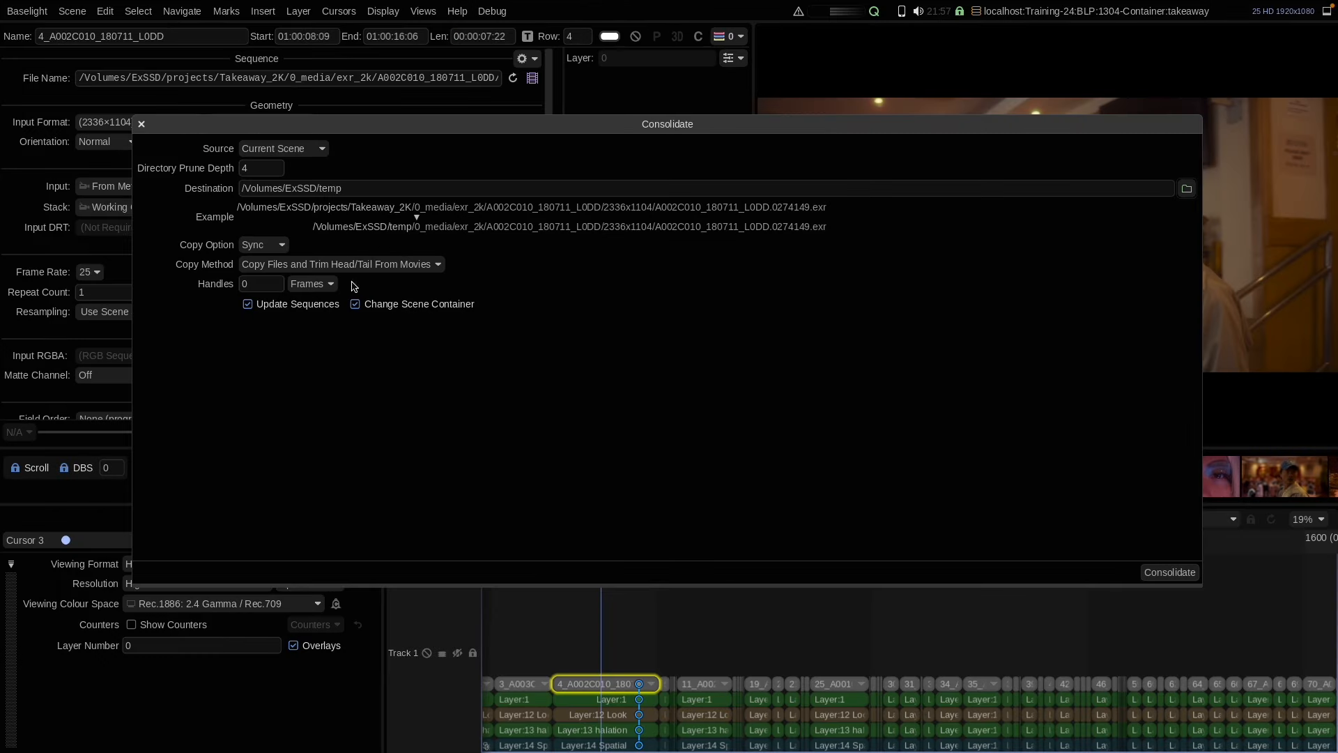
click(352, 188)
Try directory prune depths of 6 and 0 and compare their effect on the example destination path.
scroll(264, 171, up, 1)
scroll(264, 171, up, 1)
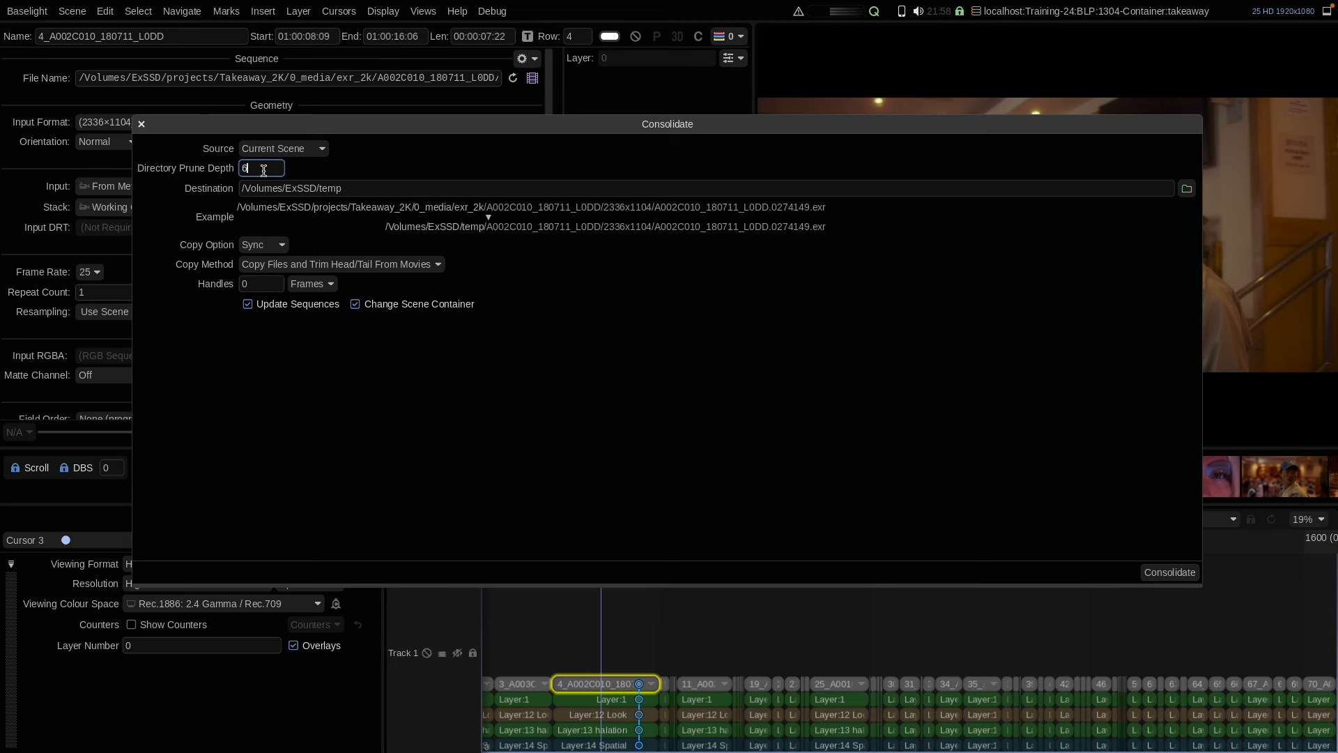
scroll(264, 171, down, 4)
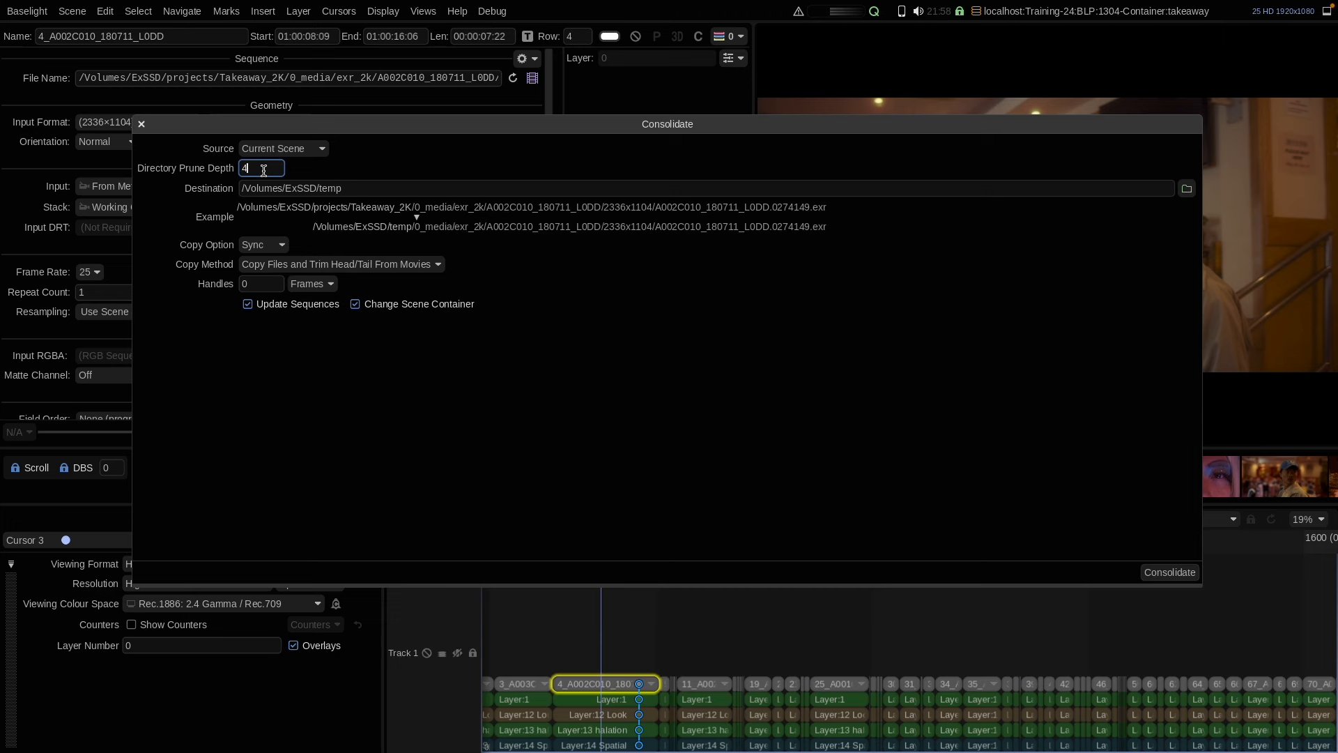
scroll(264, 171, down, 2)
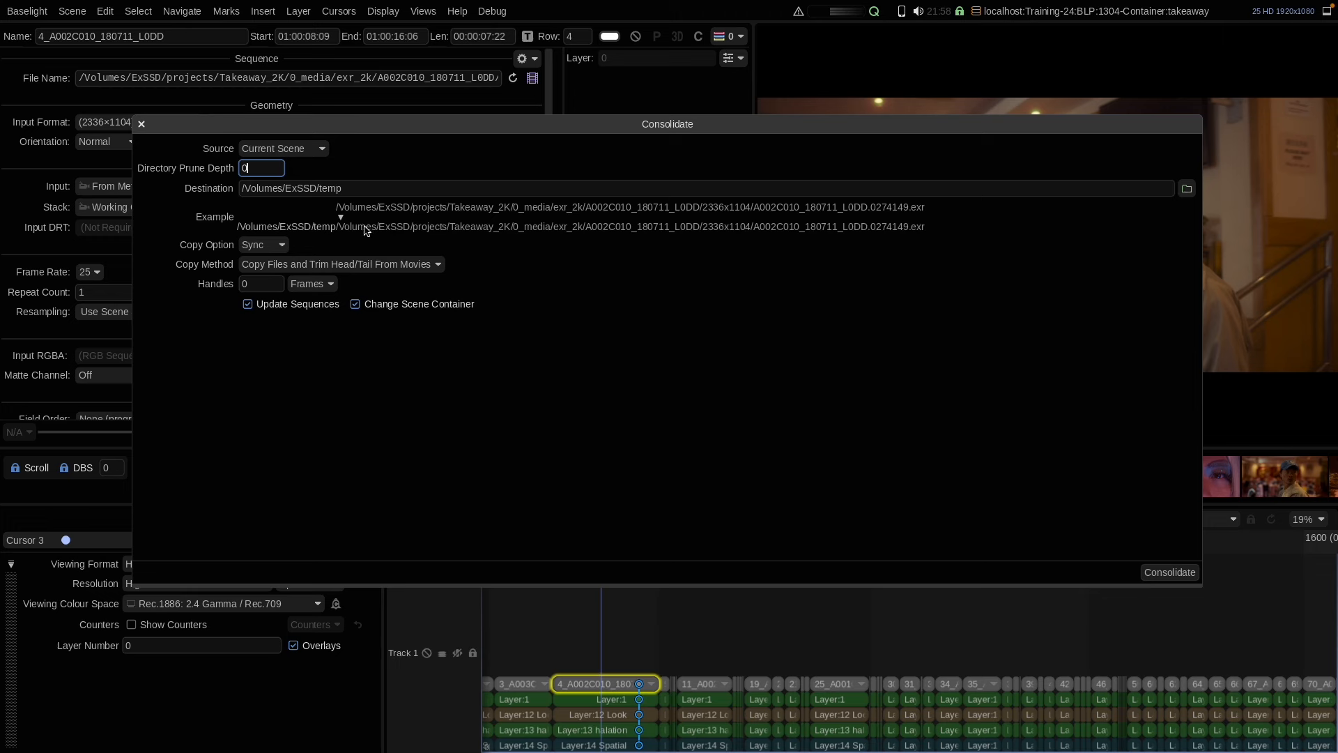
Raise the directory prune depth one level at a time from 1 to 4.
key(BackSpace)
text(1)
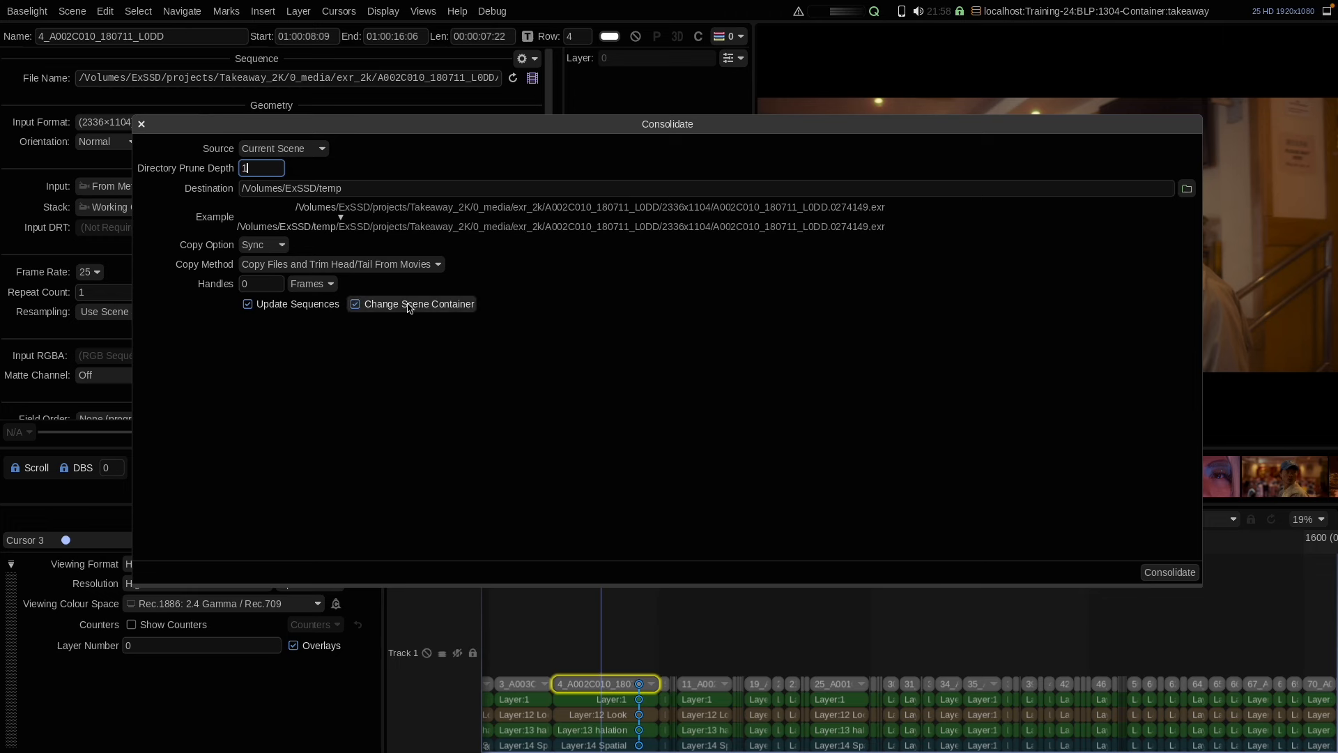
key(BackSpace)
text(2)
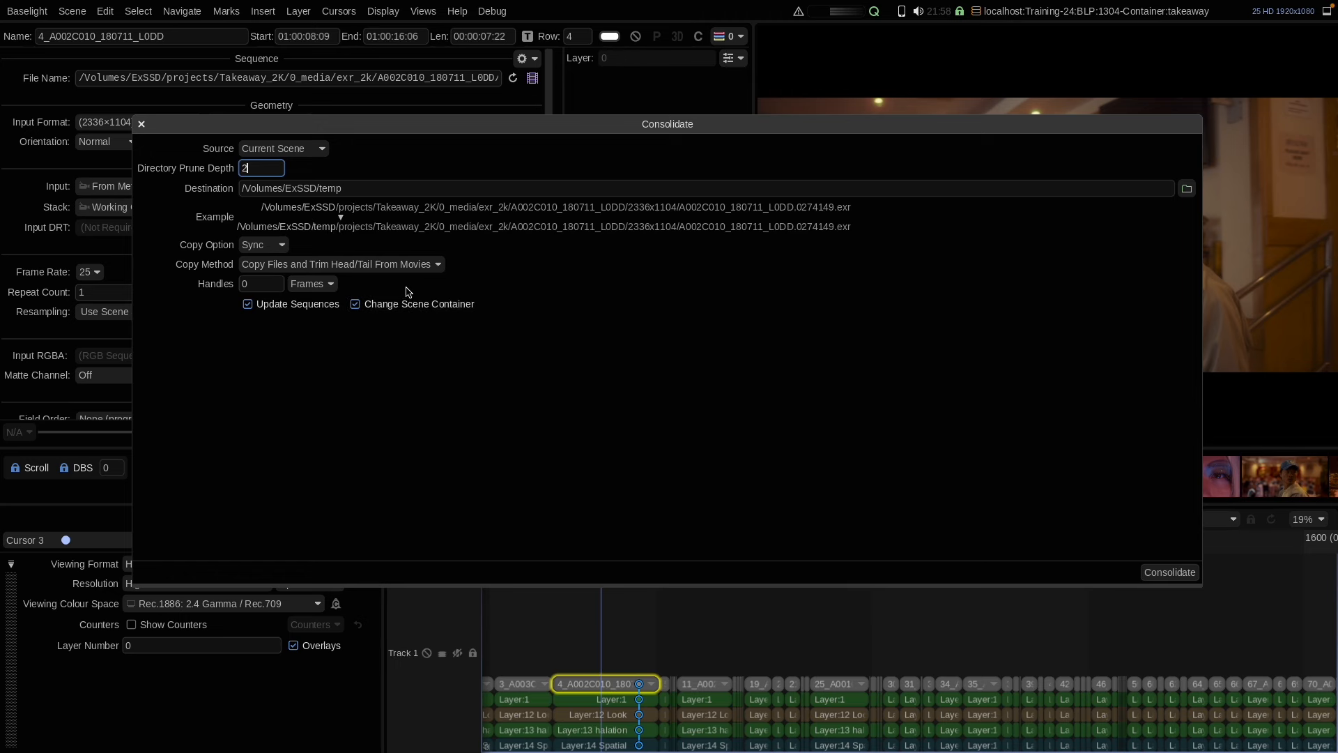
key(BackSpace)
text(3)
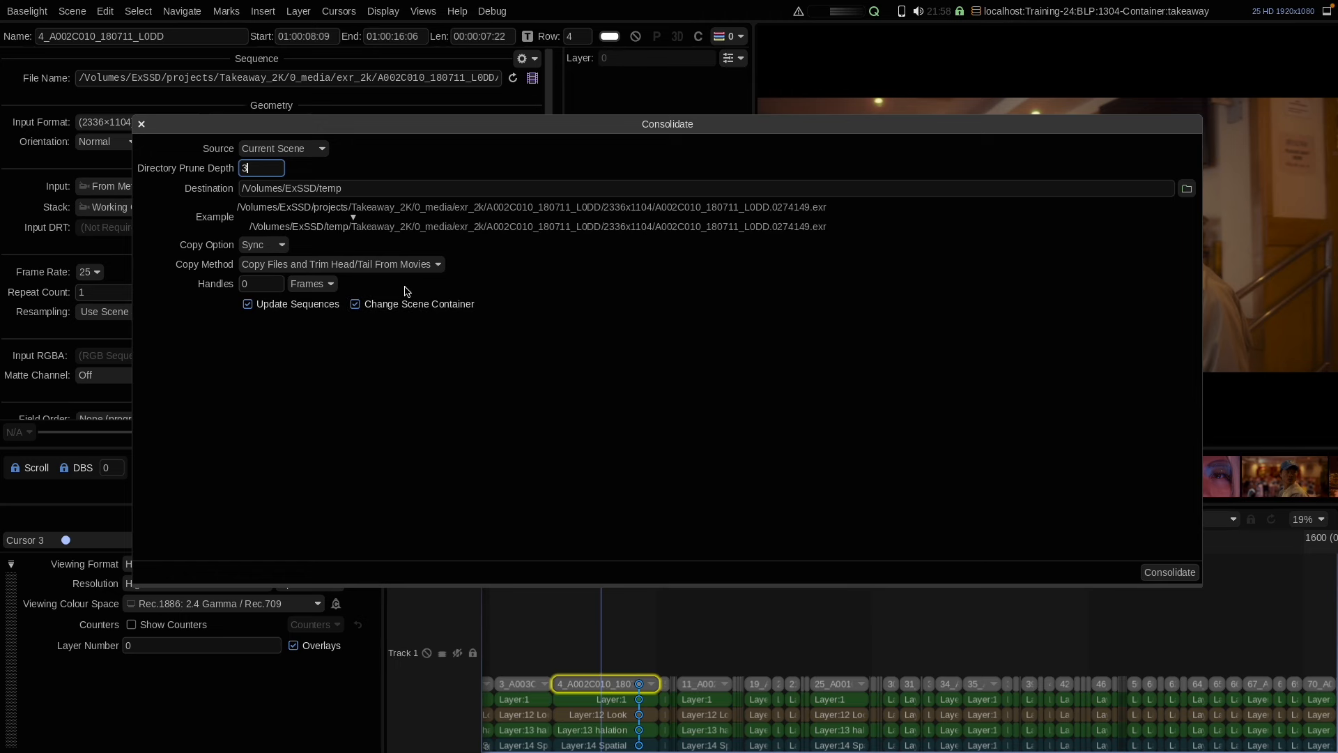
key(BackSpace)
text(4)
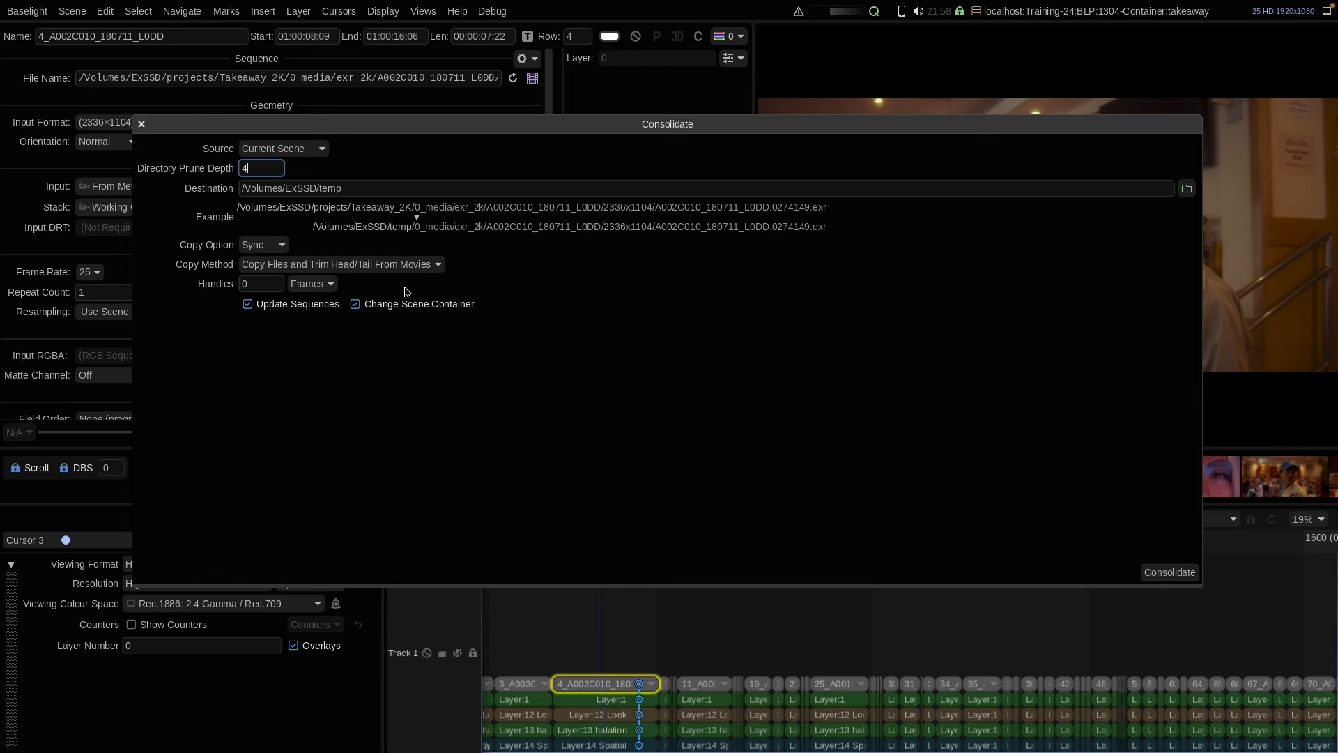
Start consolidating the current scene to /Volumes/ExSSD/temp with Update Sequences and Change Scene Container enabled.
click(414, 227)
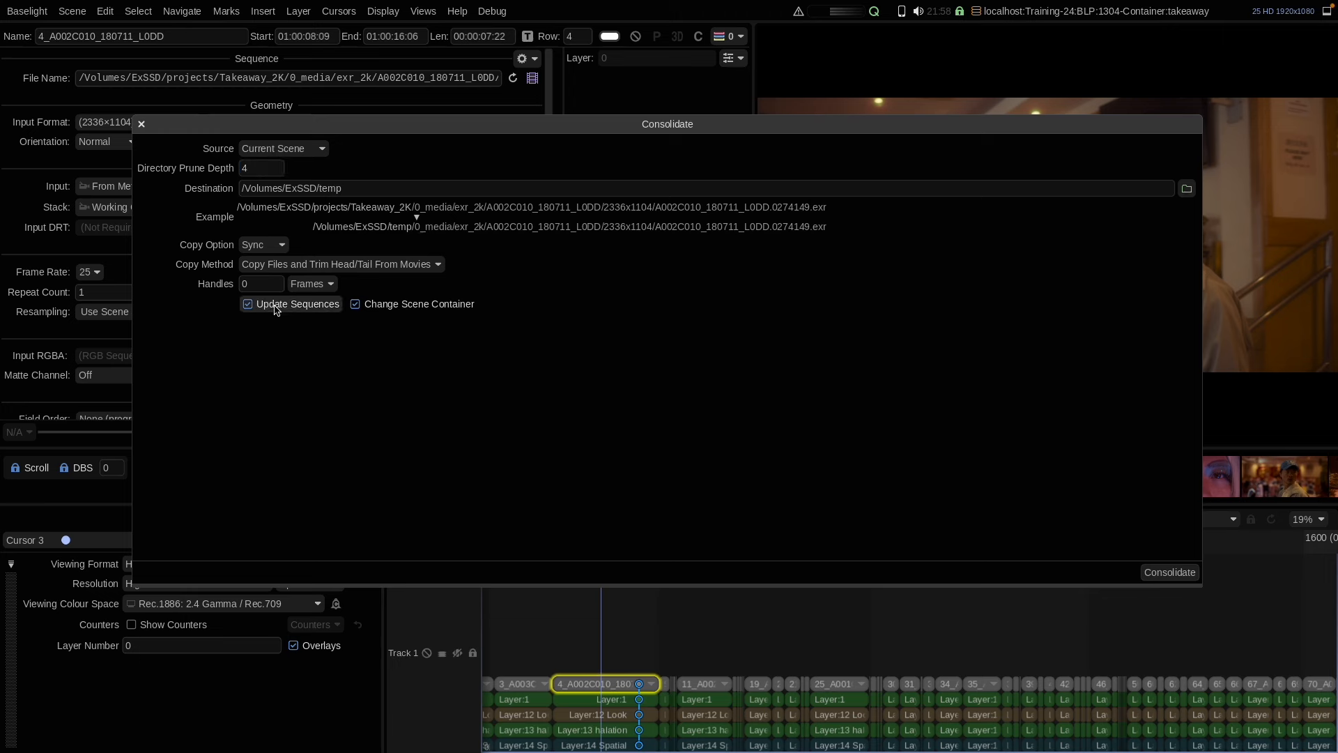
click(1170, 572)
click(562, 311)
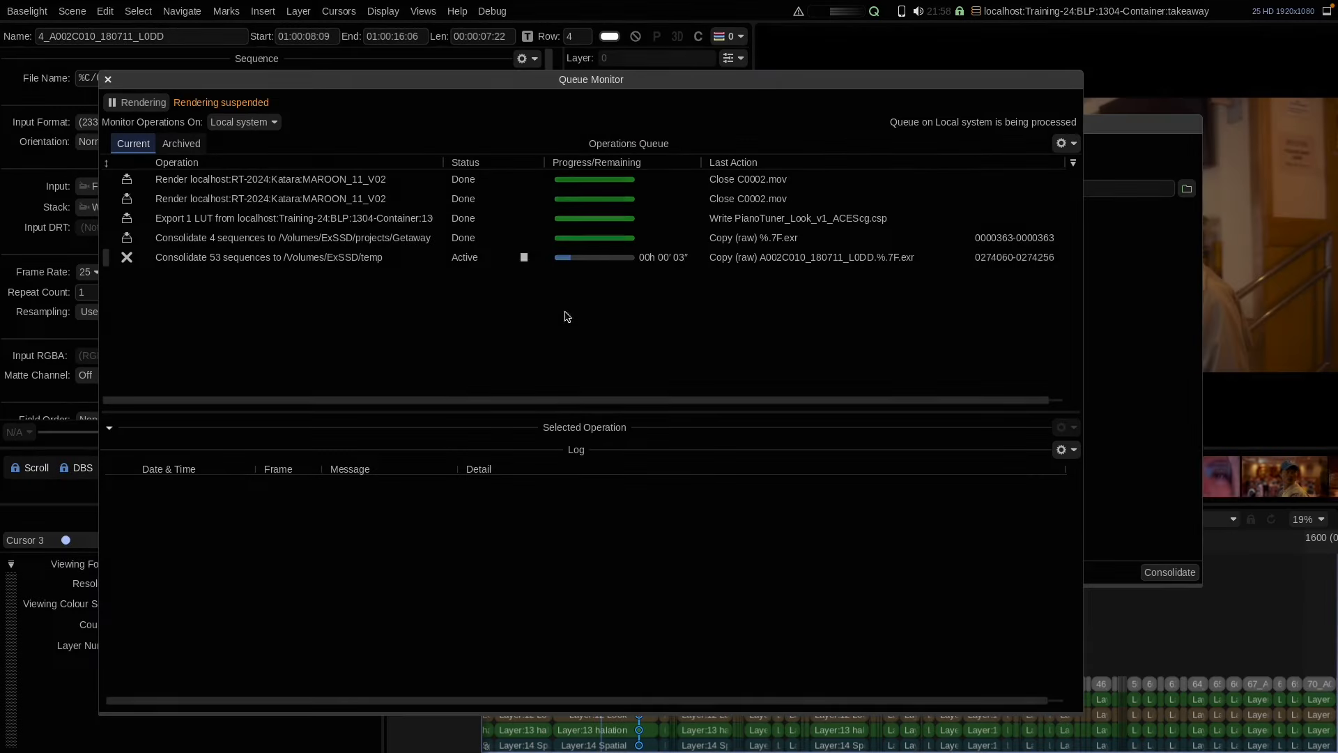
Stop the running consolidate operation, remove it from the operations queue and close the Queue Monitor.
click(523, 258)
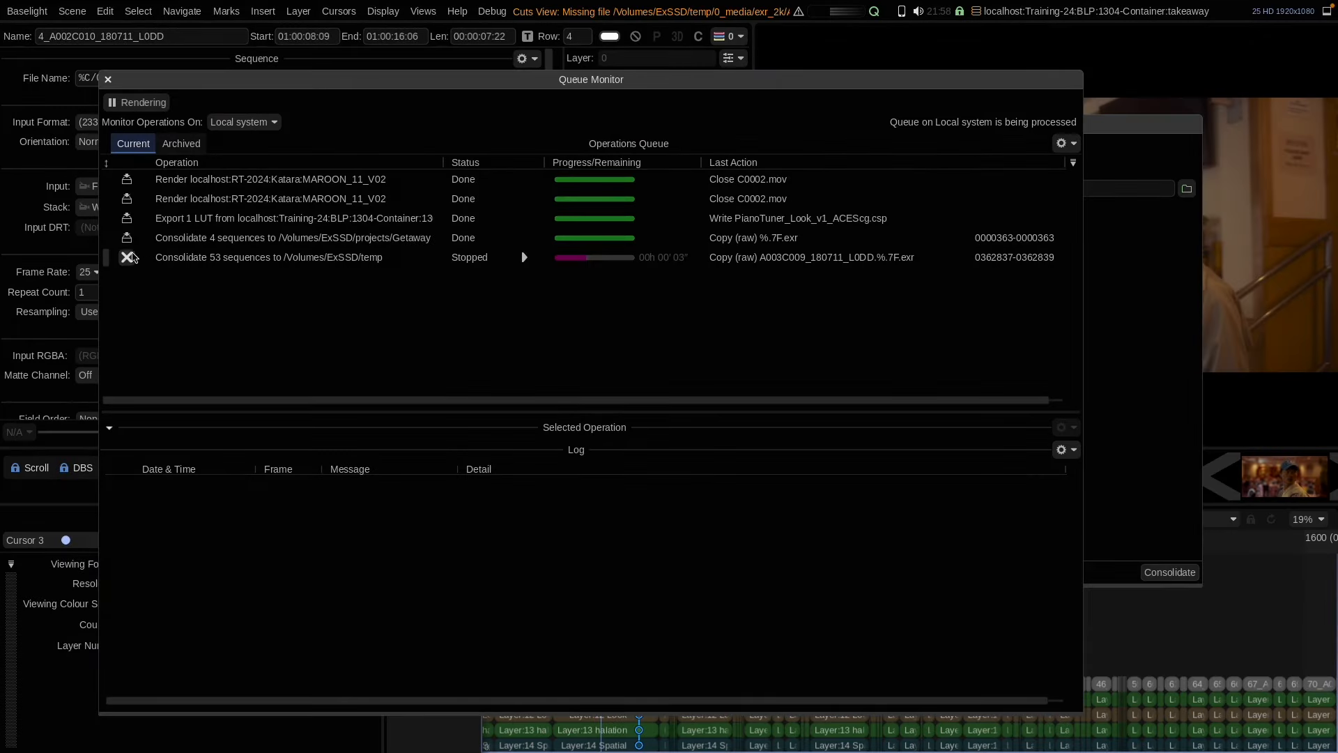
click(127, 258)
click(498, 317)
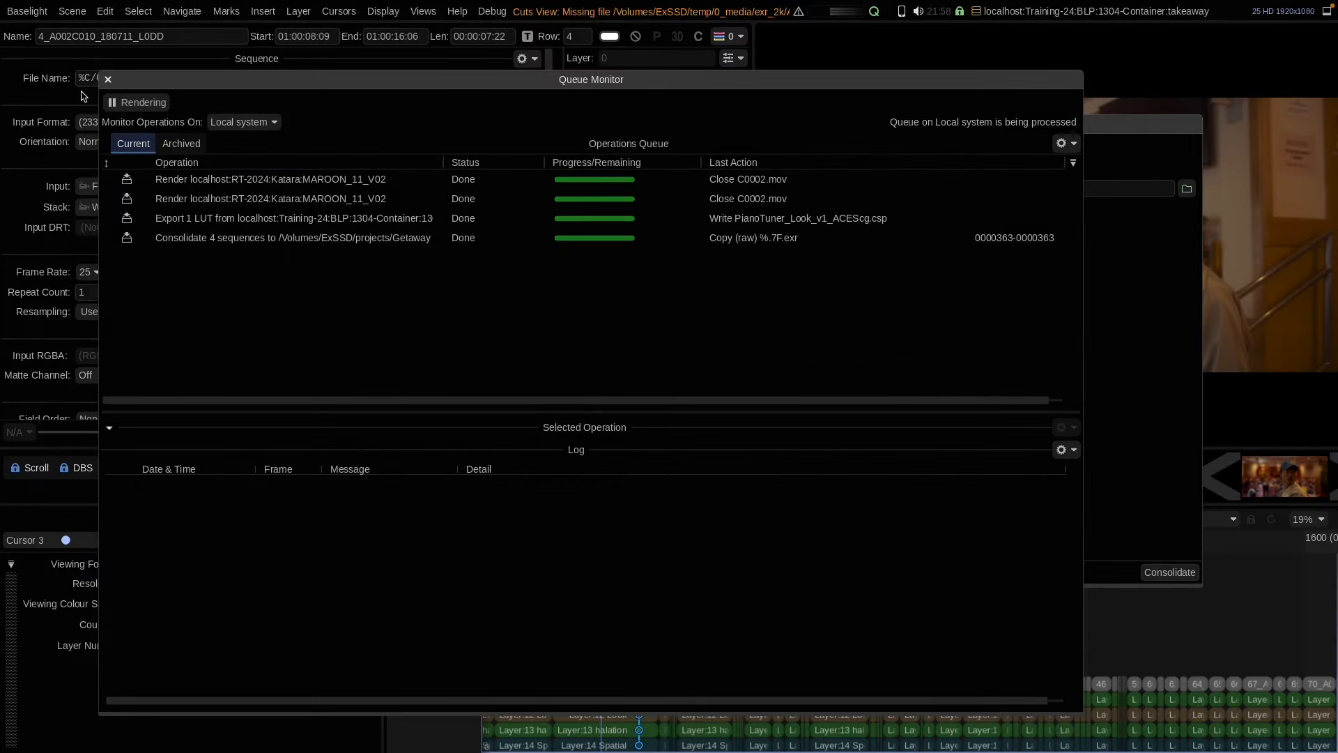
click(108, 80)
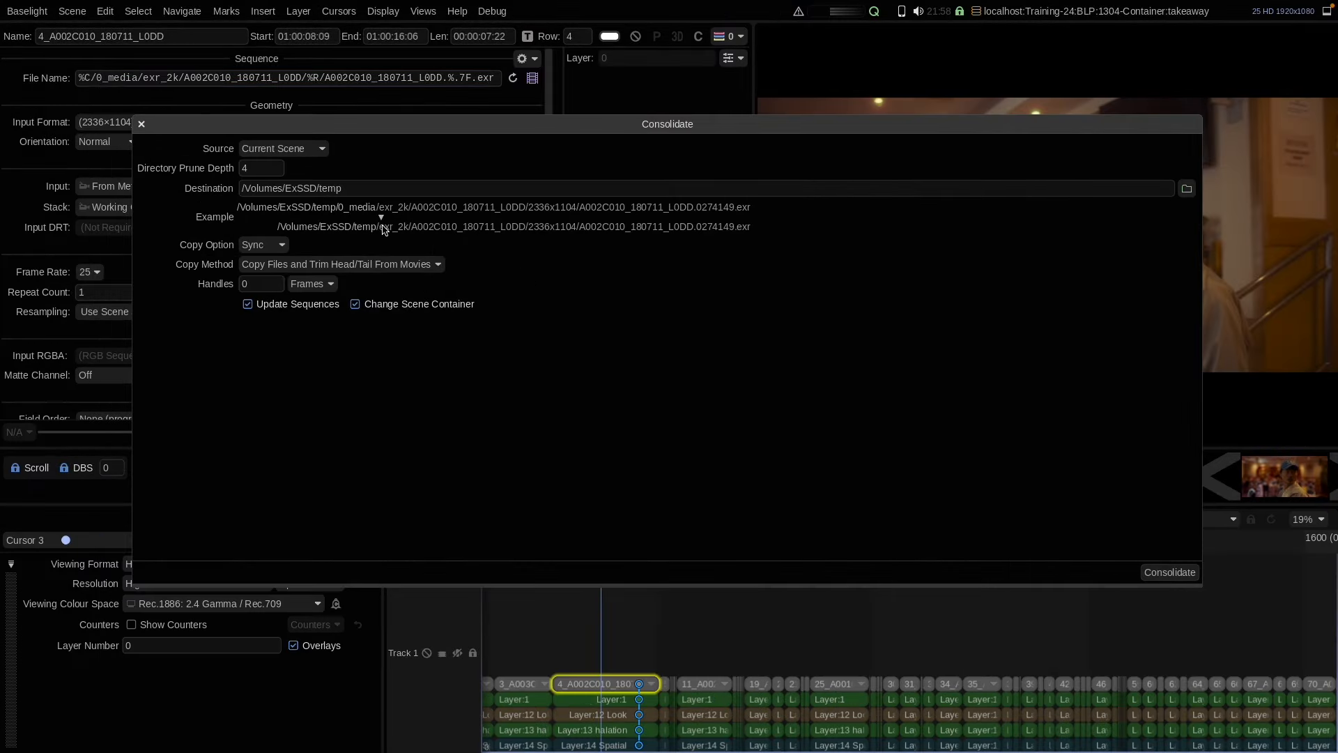
Switch to Finder, move the 0_media folder inside ExSSD's temp folder to the trash and return to Baselight.
key(super+Tab)
click(298, 378)
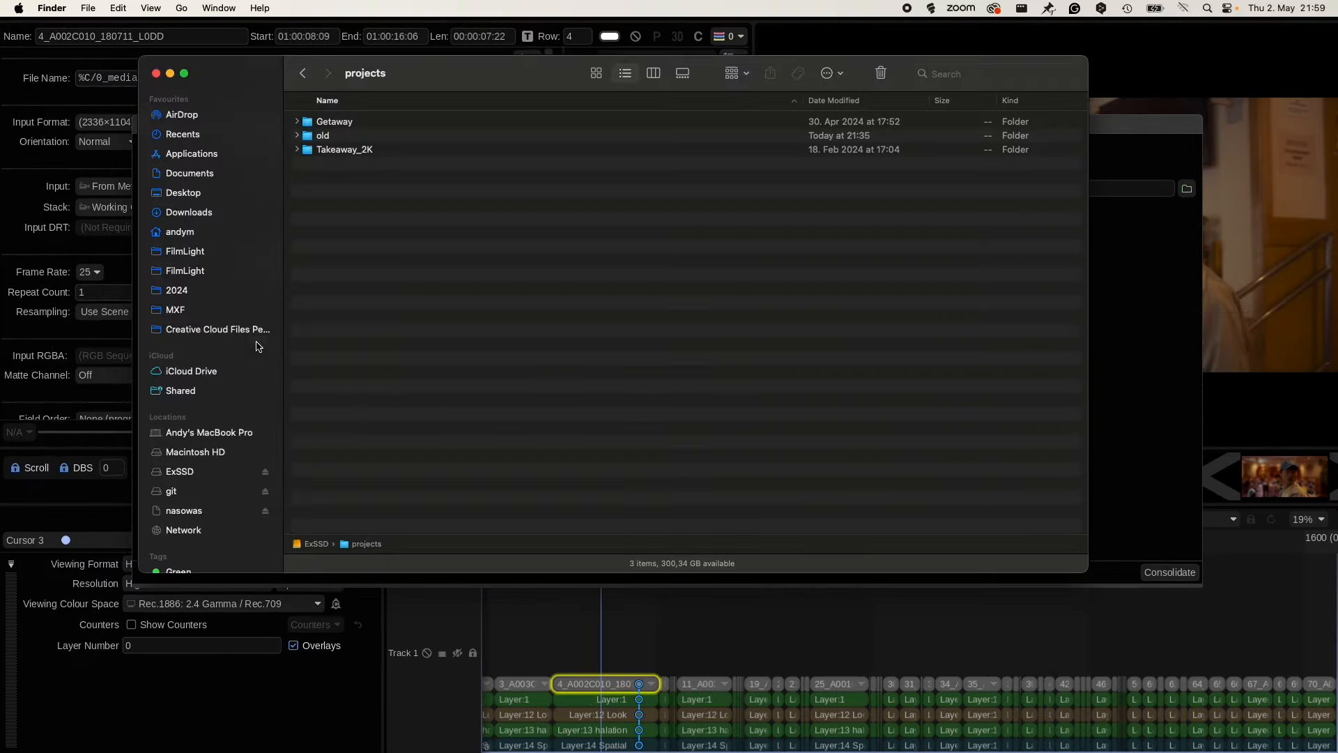
click(302, 73)
double_click(328, 288)
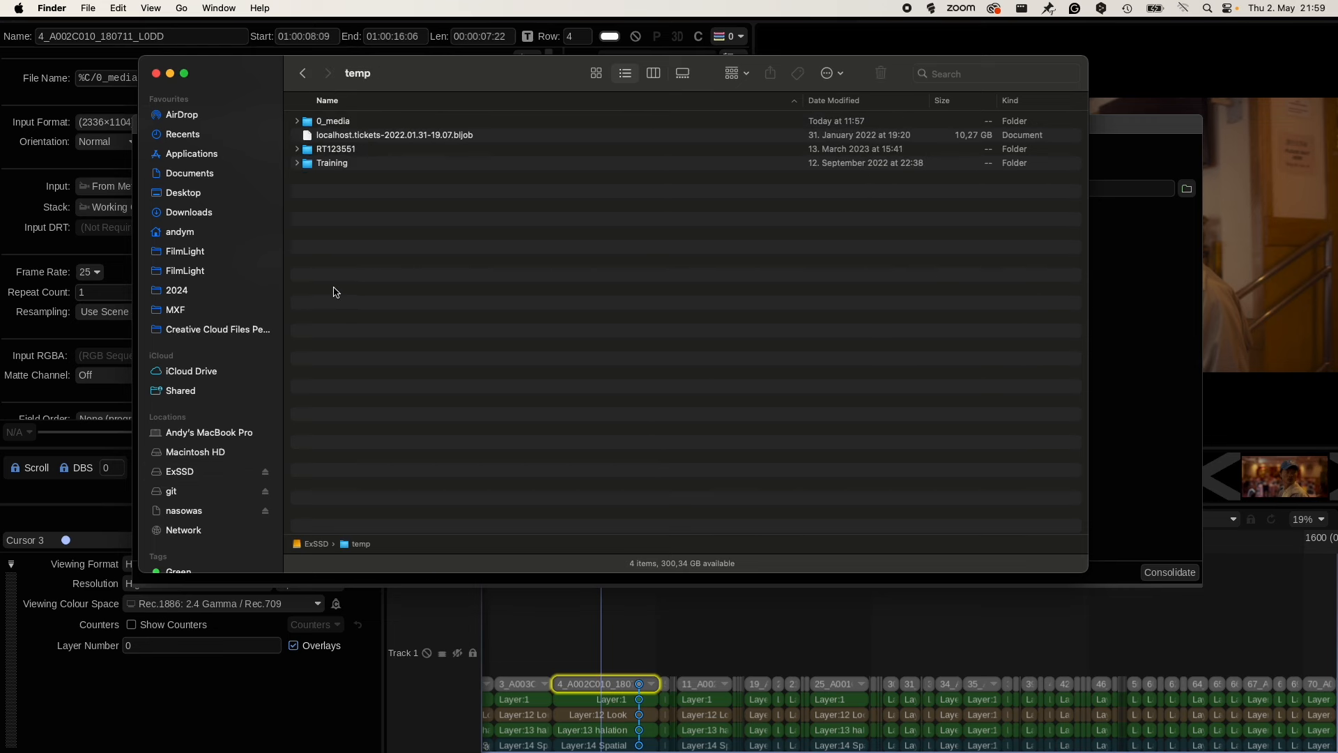
click(353, 123)
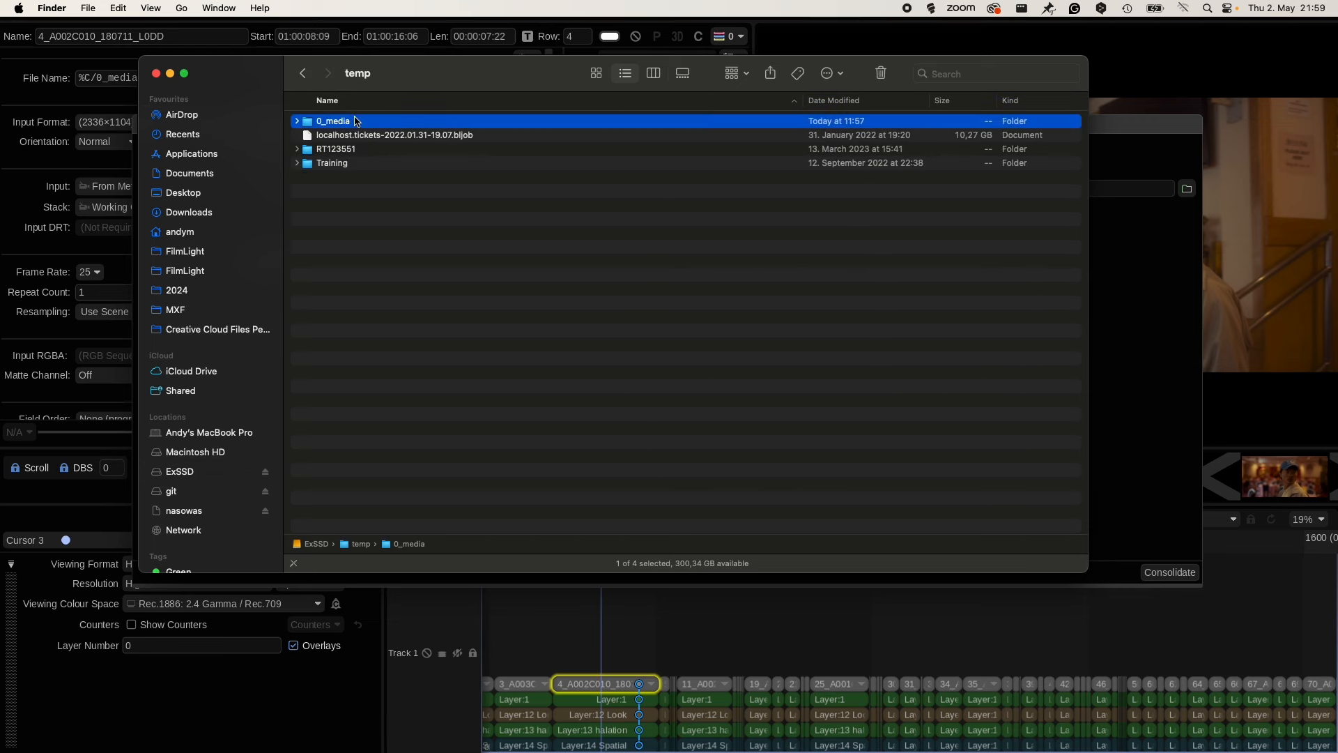
click(881, 73)
click(1139, 327)
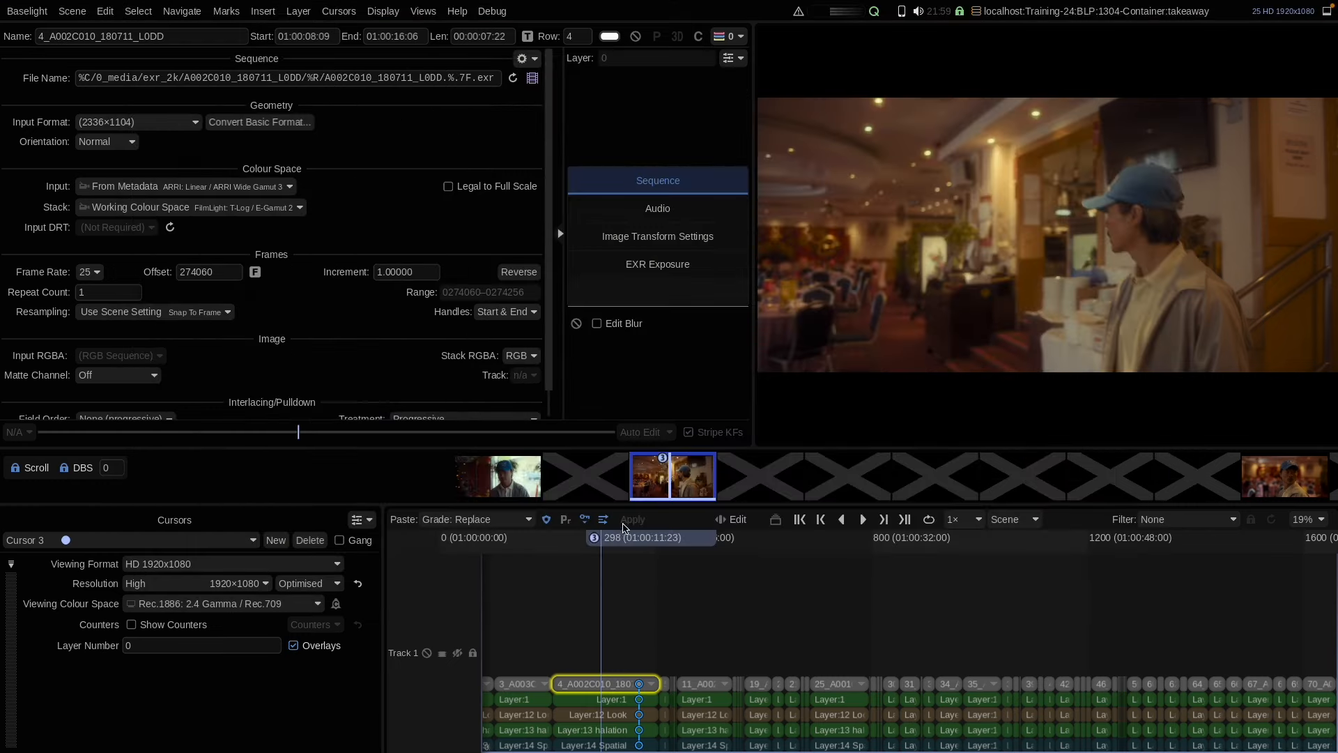
Go to shot 25 and set the scene's default container to /Volumes/ExSSD/projects/Takeaway_2K in Scene Settings.
drag(624, 539, 917, 606)
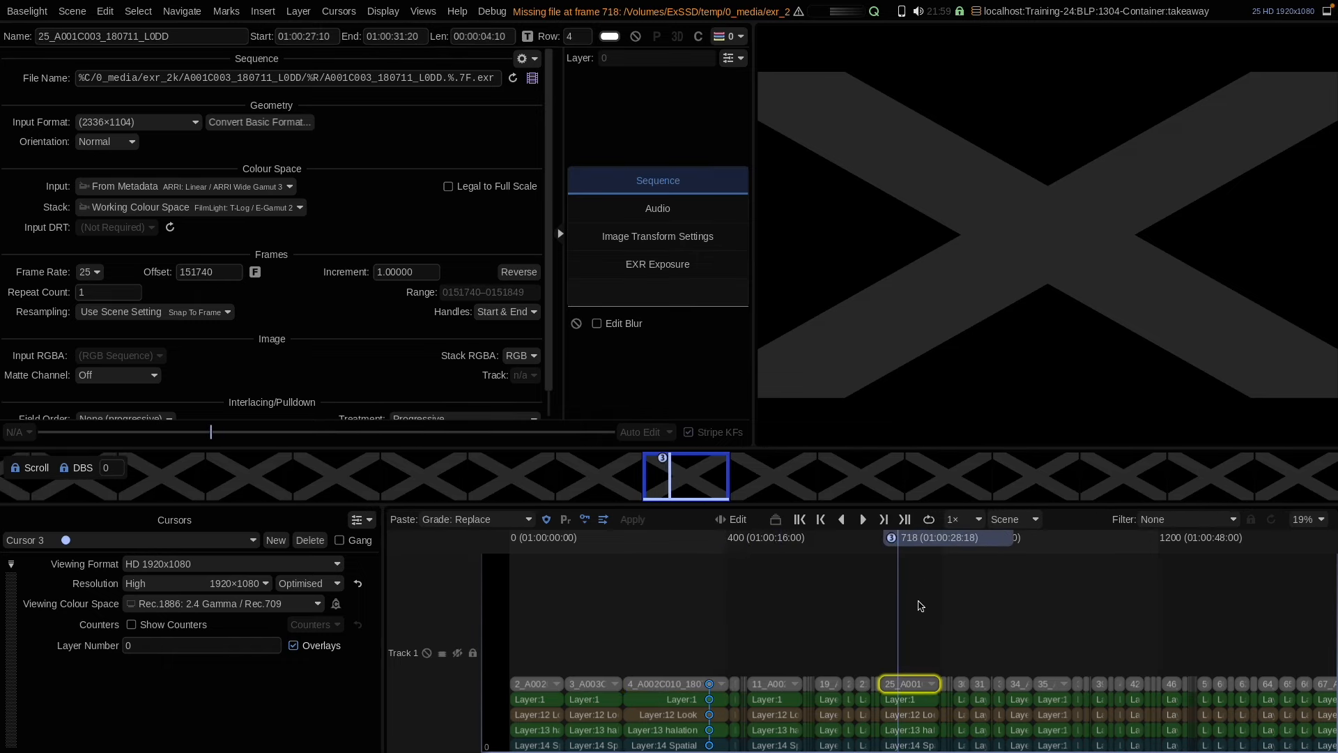
click(423, 11)
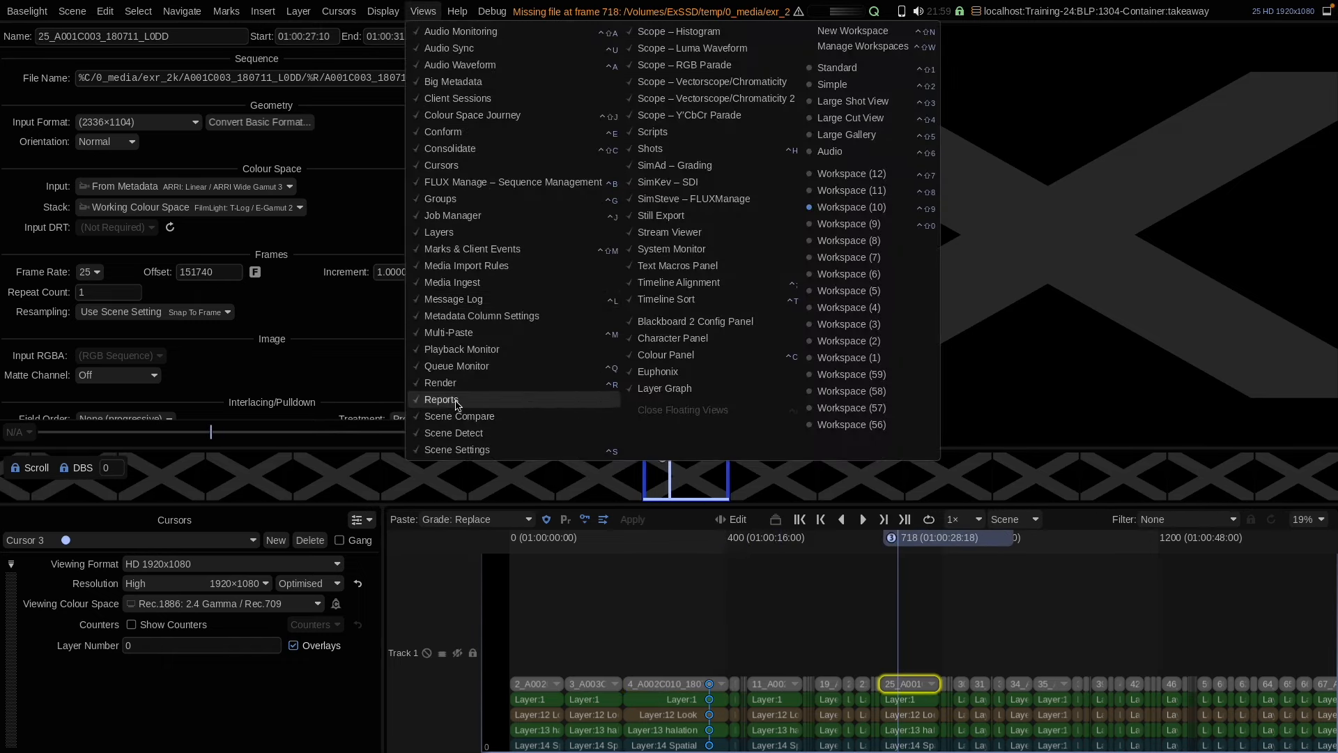
click(465, 450)
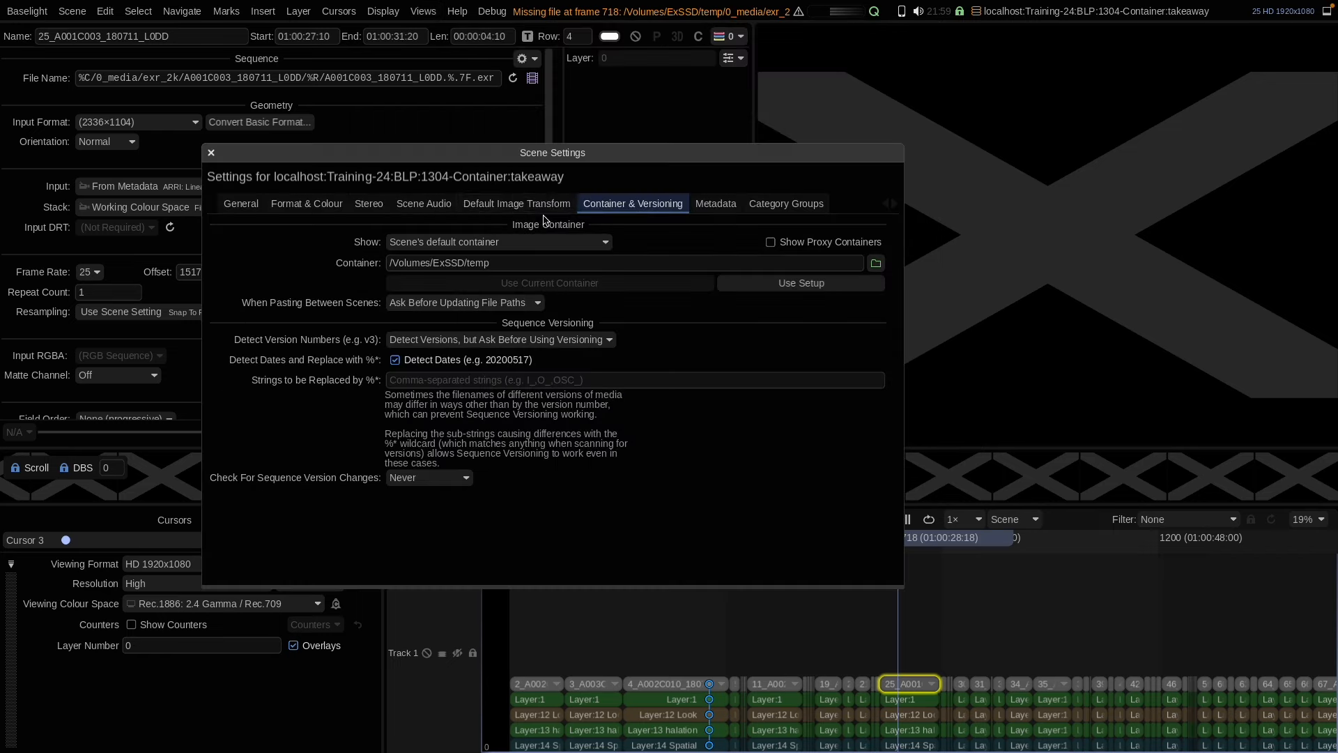
click(876, 263)
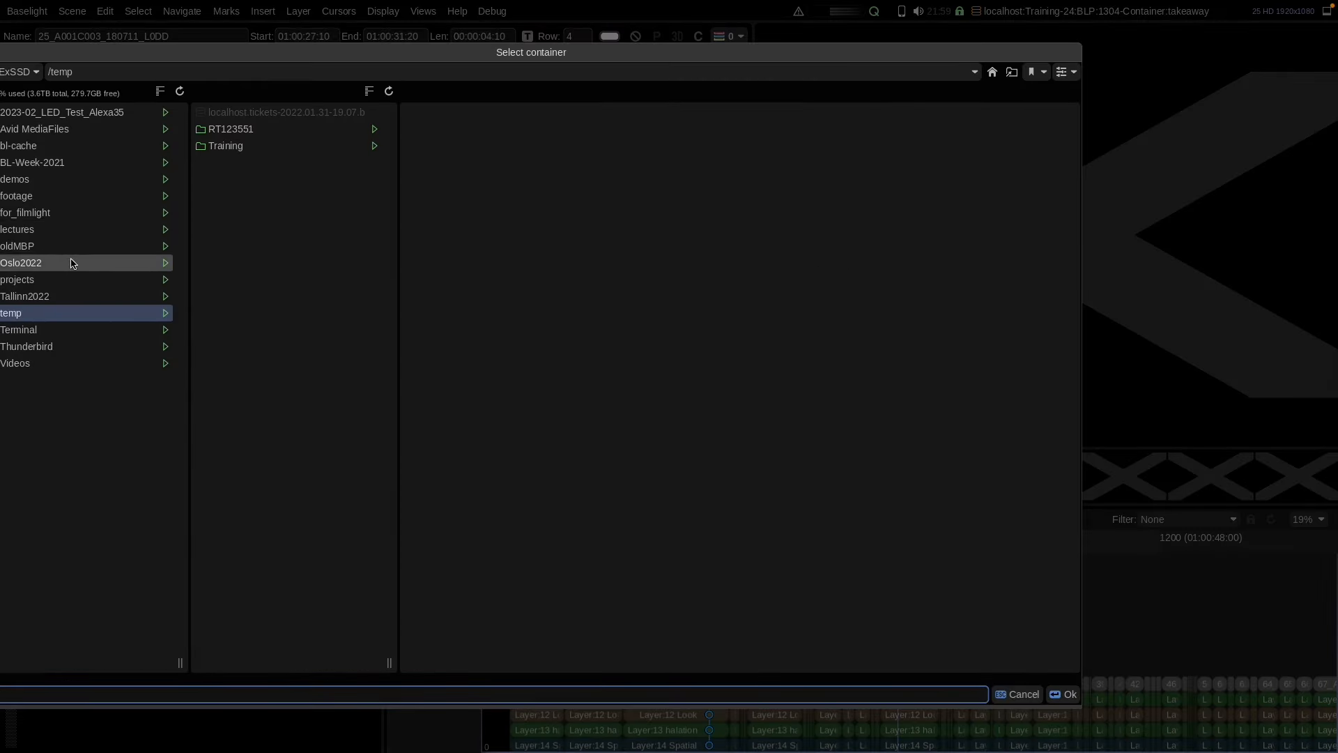
click(70, 278)
click(233, 150)
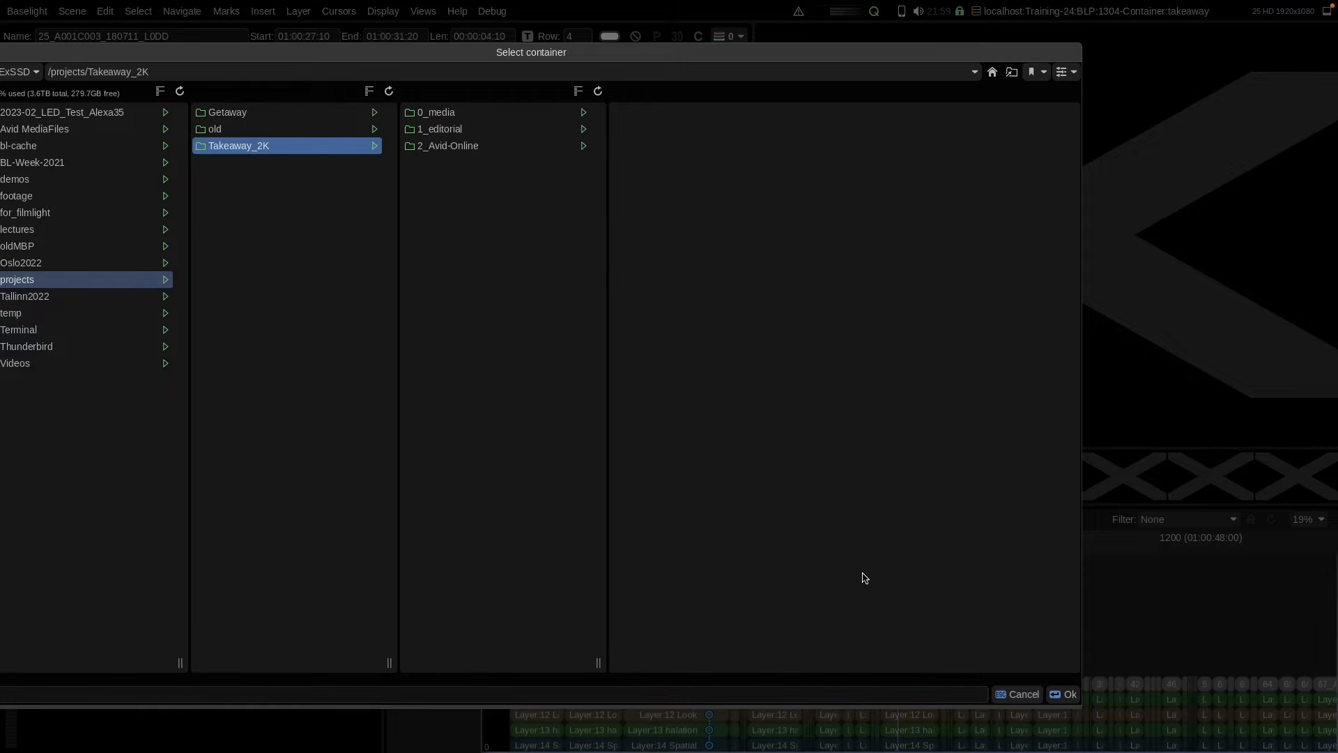
click(1063, 694)
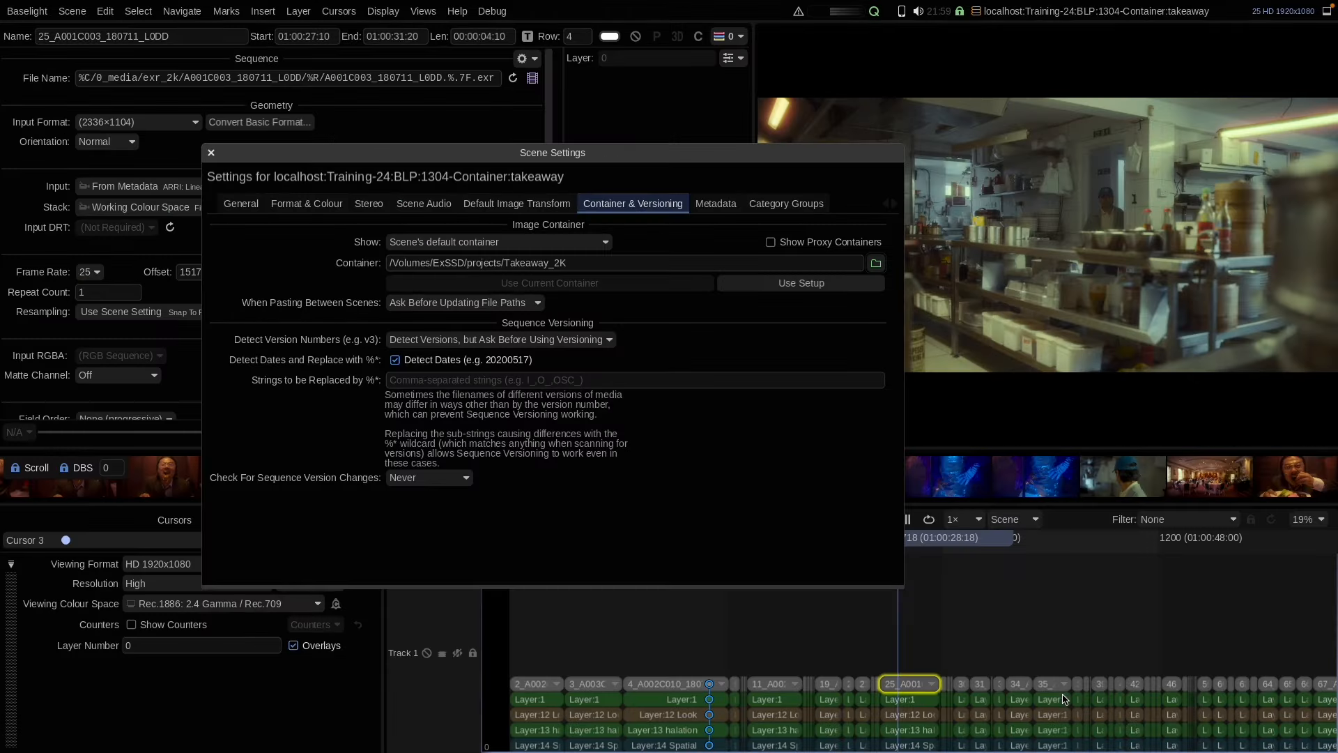
click(211, 152)
Go to shot 36 and check its file path and the scene's container in Scene Settings.
drag(951, 538, 1124, 567)
scroll(1132, 608, down, 2)
scroll(1134, 610, up, 2)
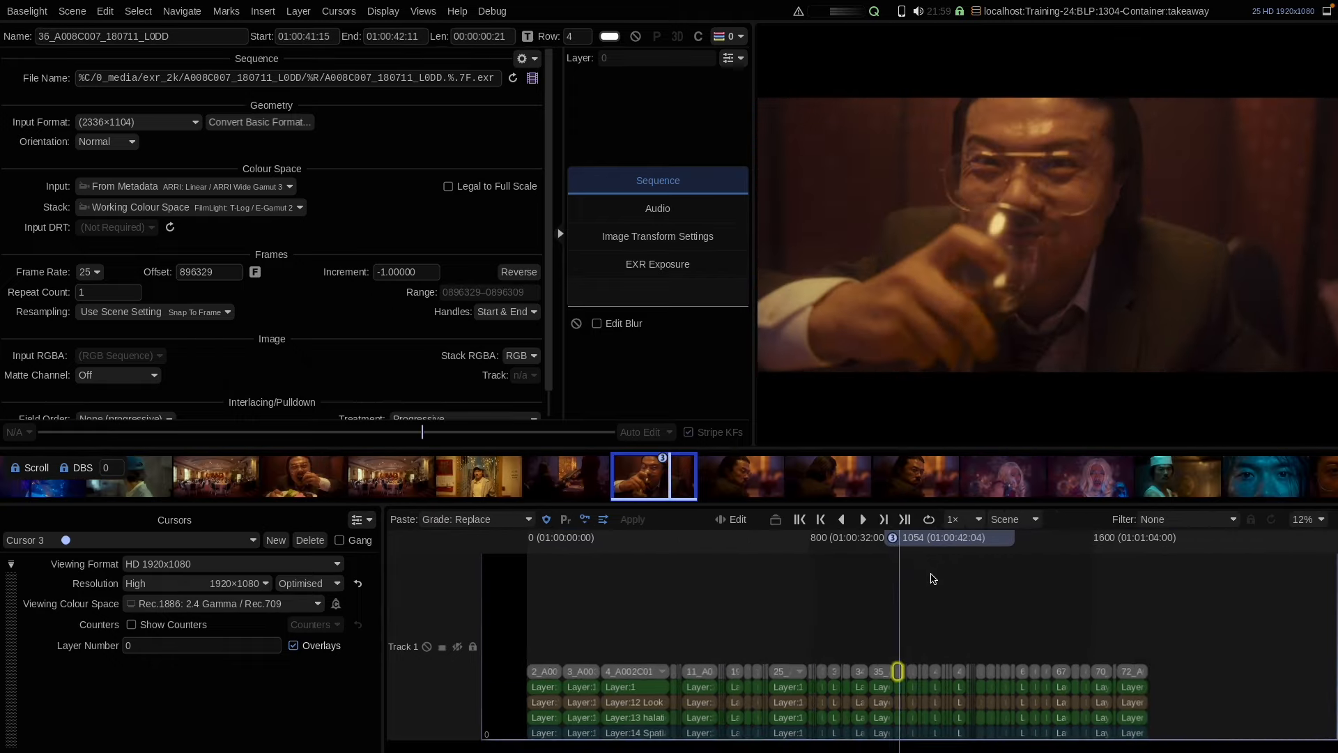
click(423, 12)
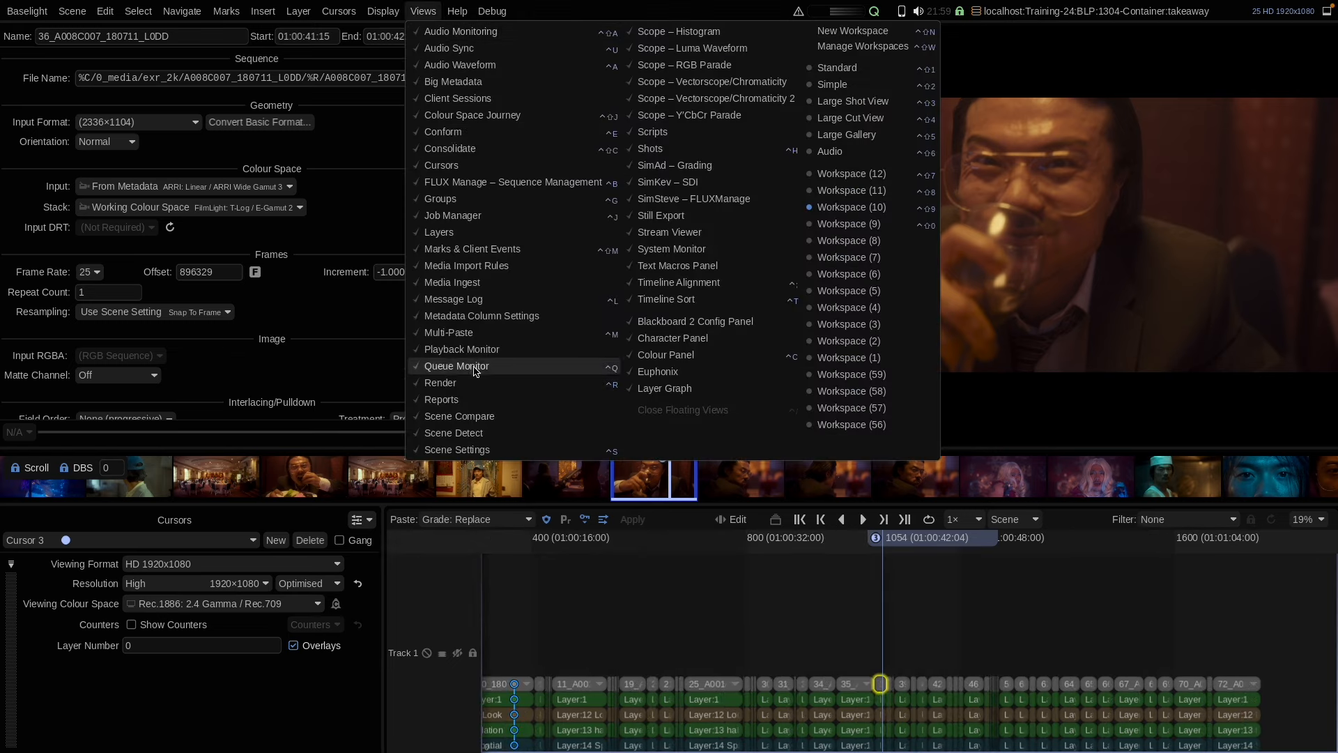
click(463, 448)
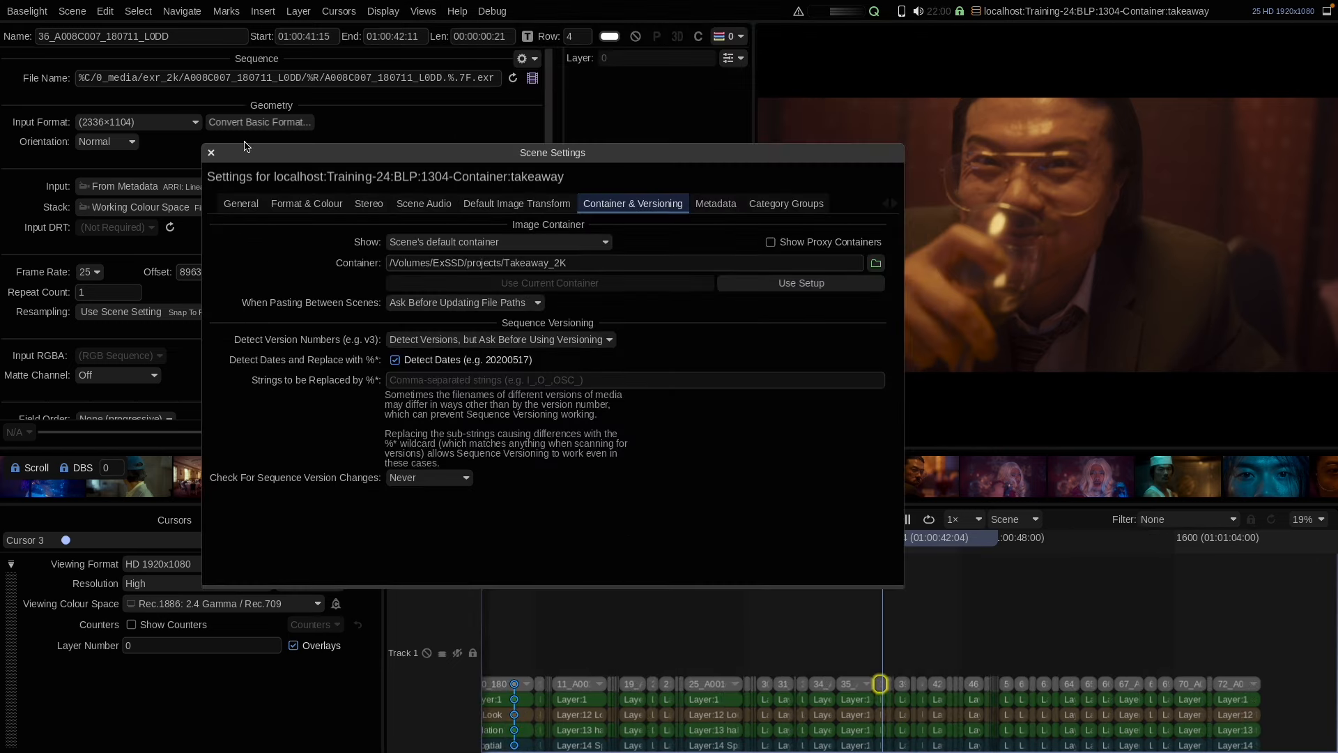
click(211, 153)
Review the destination and example path in the Consolidate view, close it and go to shot 31.
click(423, 11)
click(449, 149)
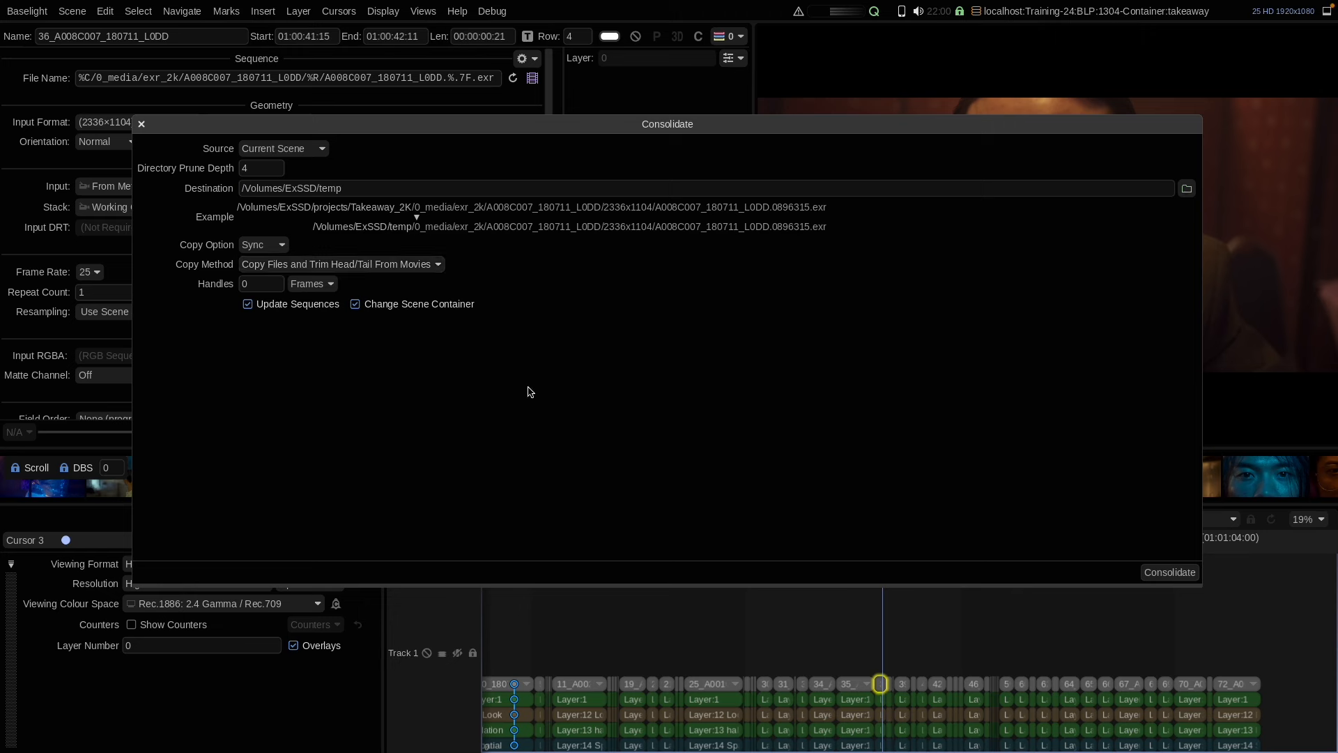
click(380, 187)
click(142, 126)
click(896, 547)
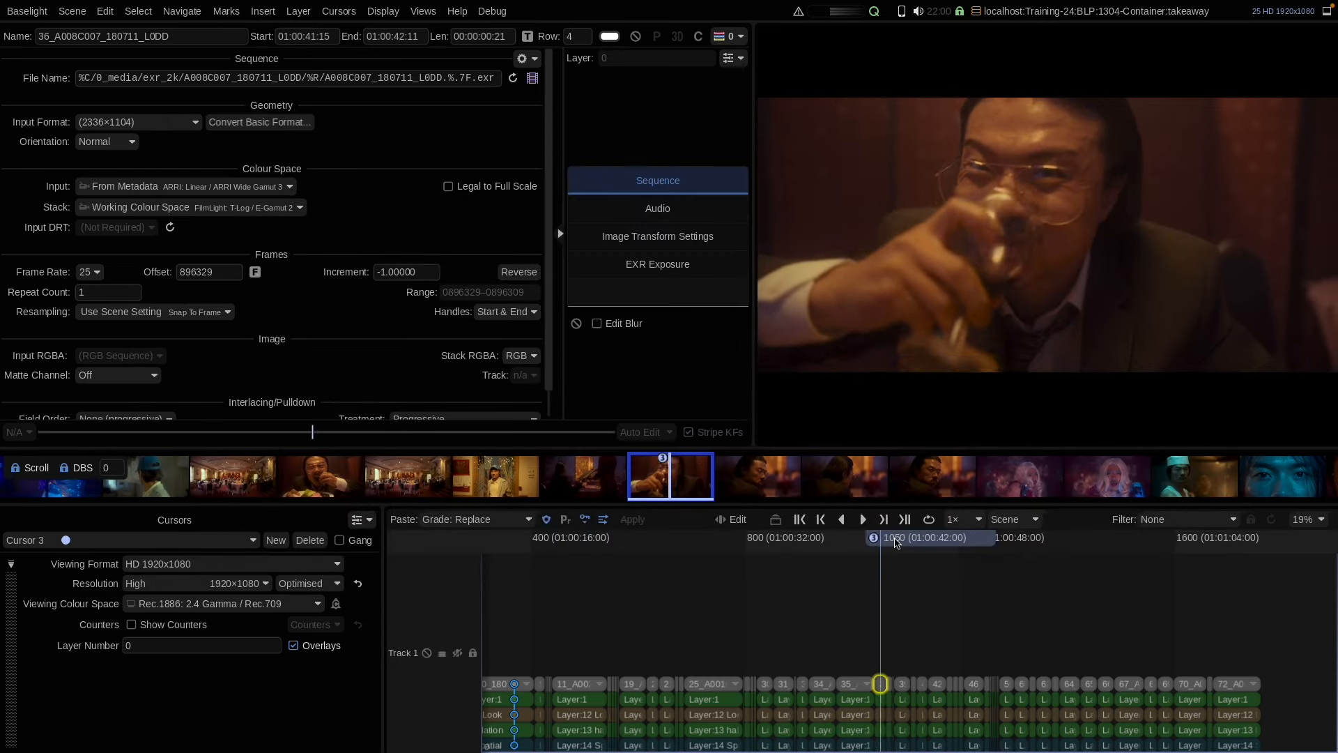
drag(913, 543, 807, 563)
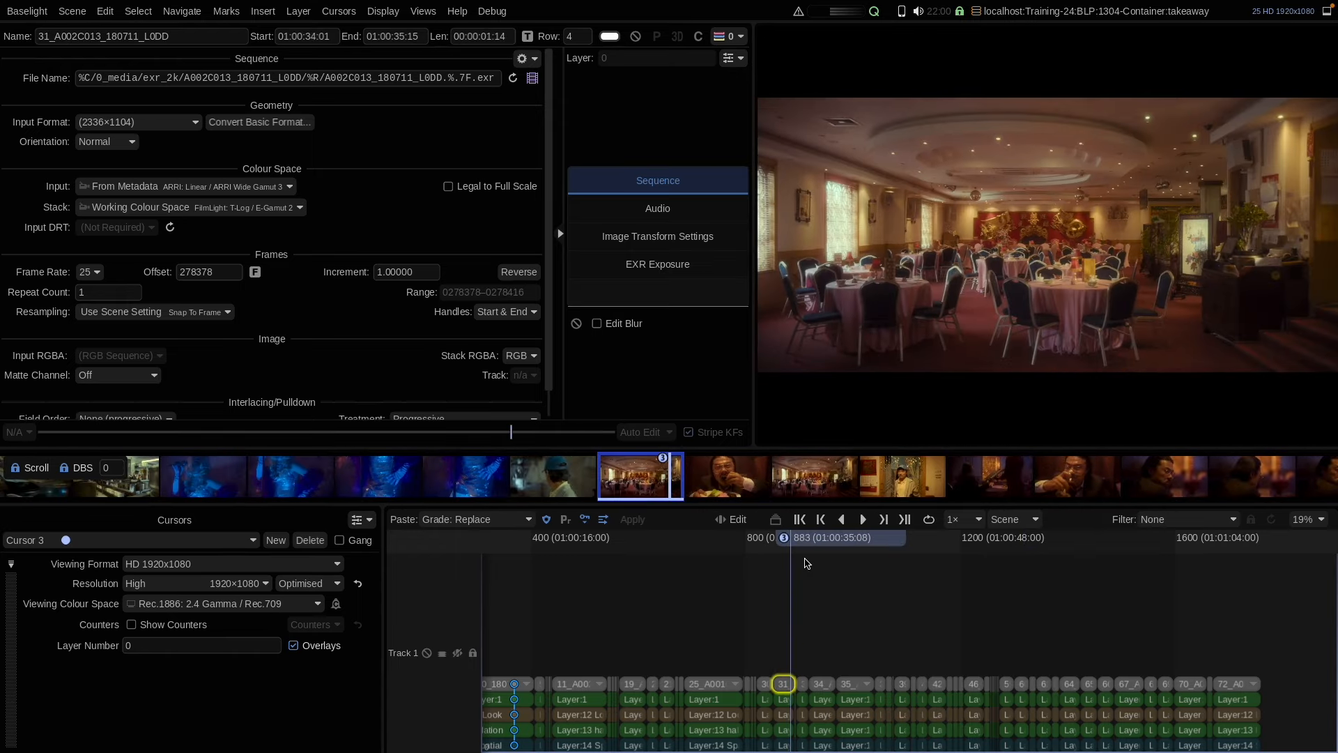